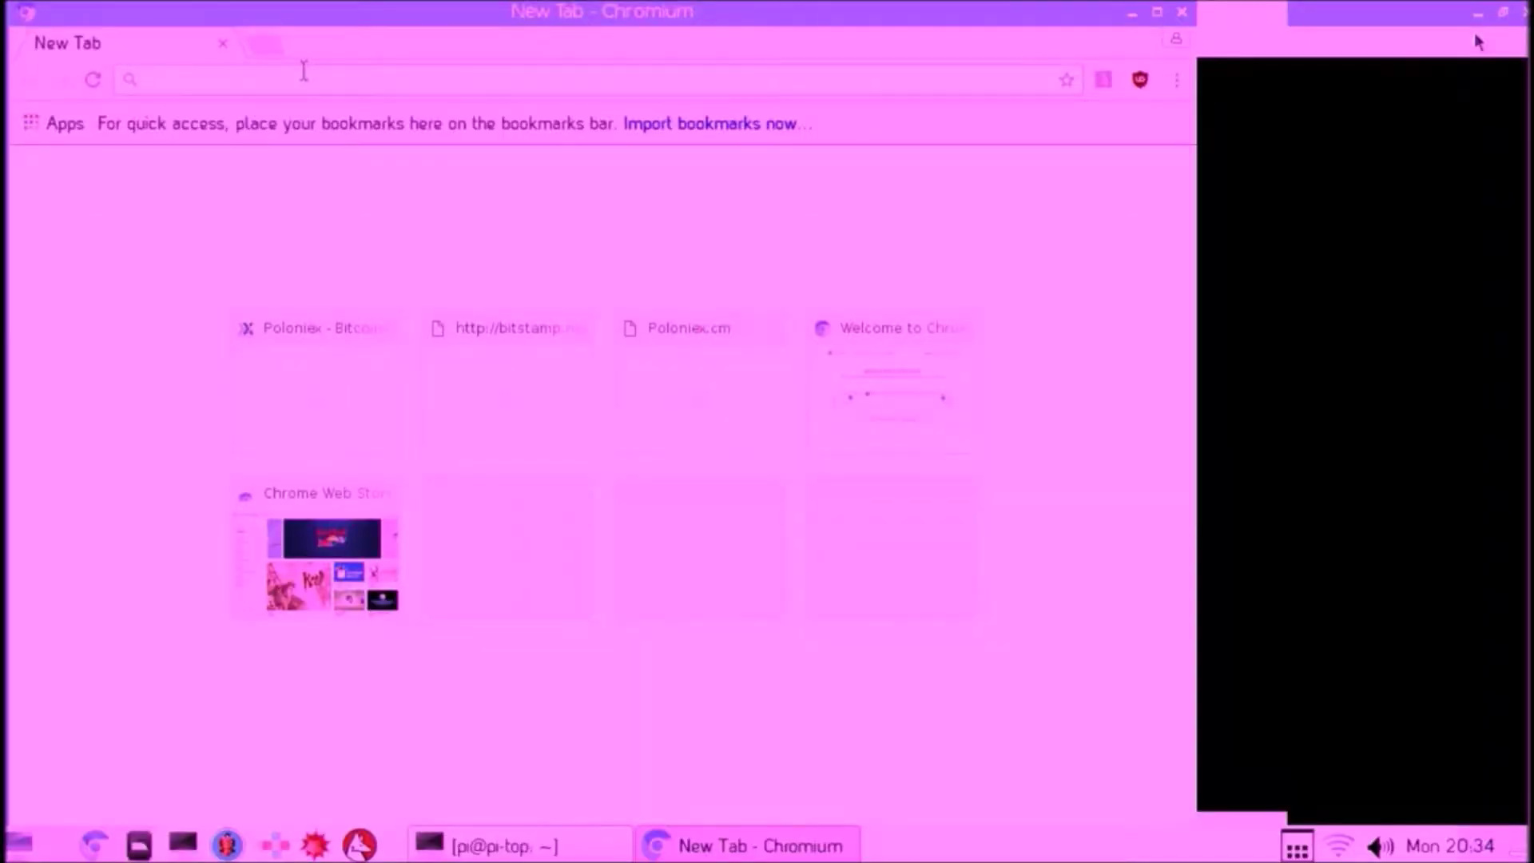
- Load the address tool author's GitHub profile page in Chromium
text(gi)
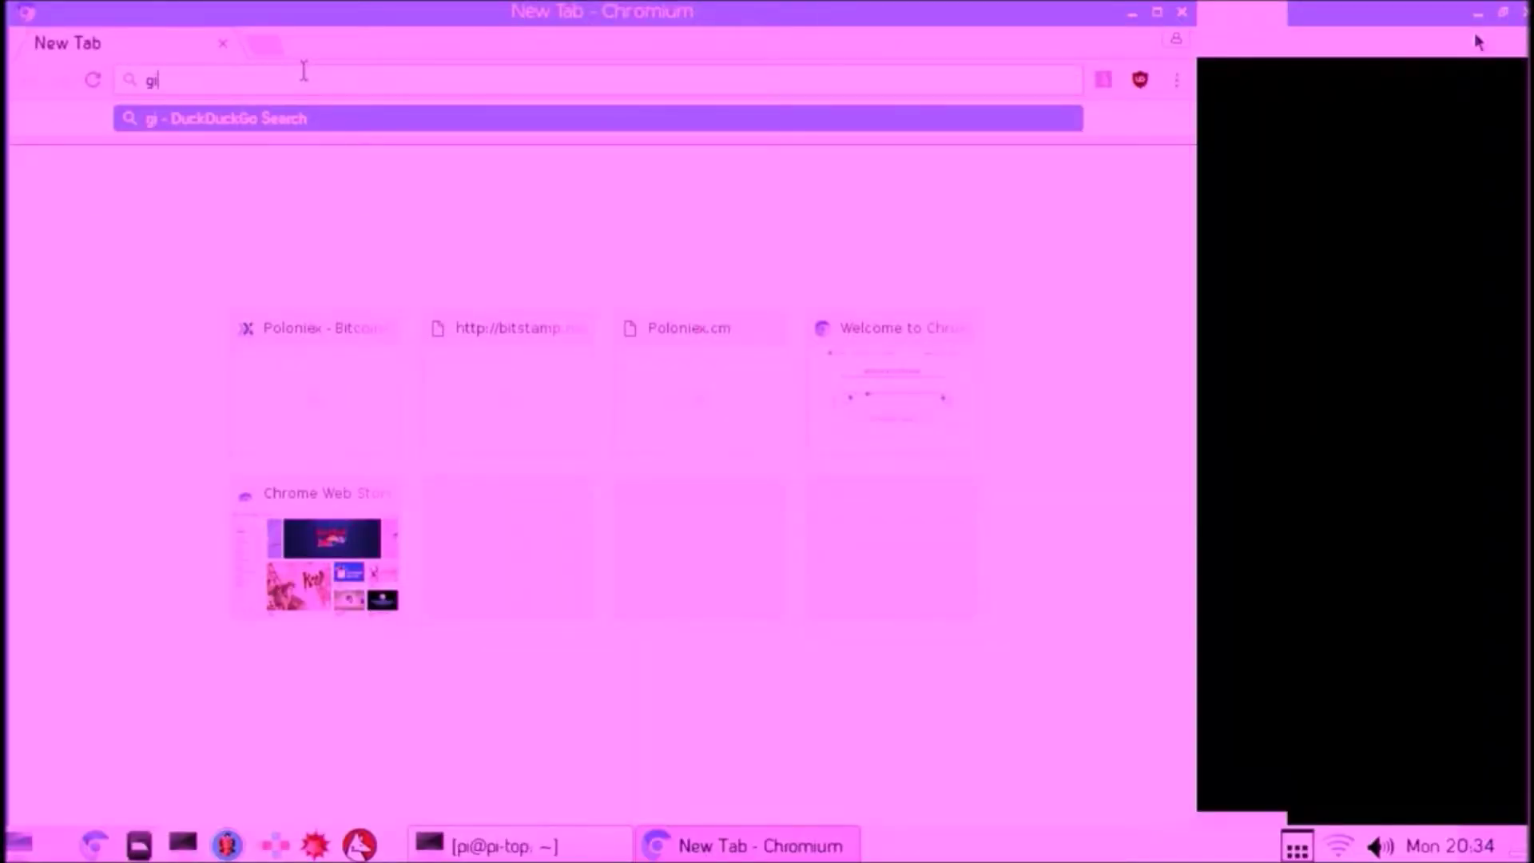
text(thub.com)
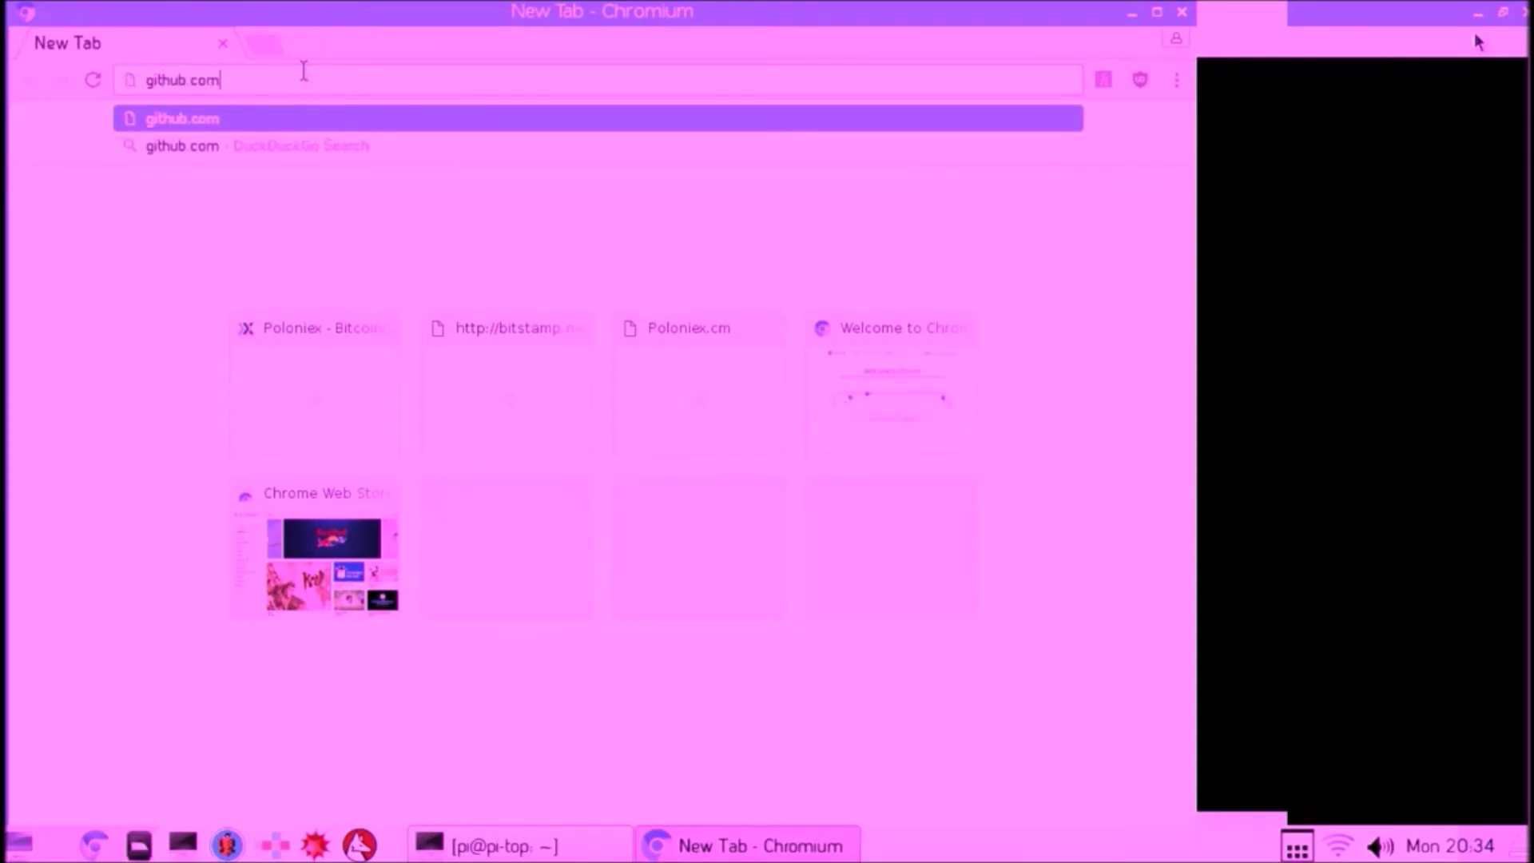
text(/luigi)
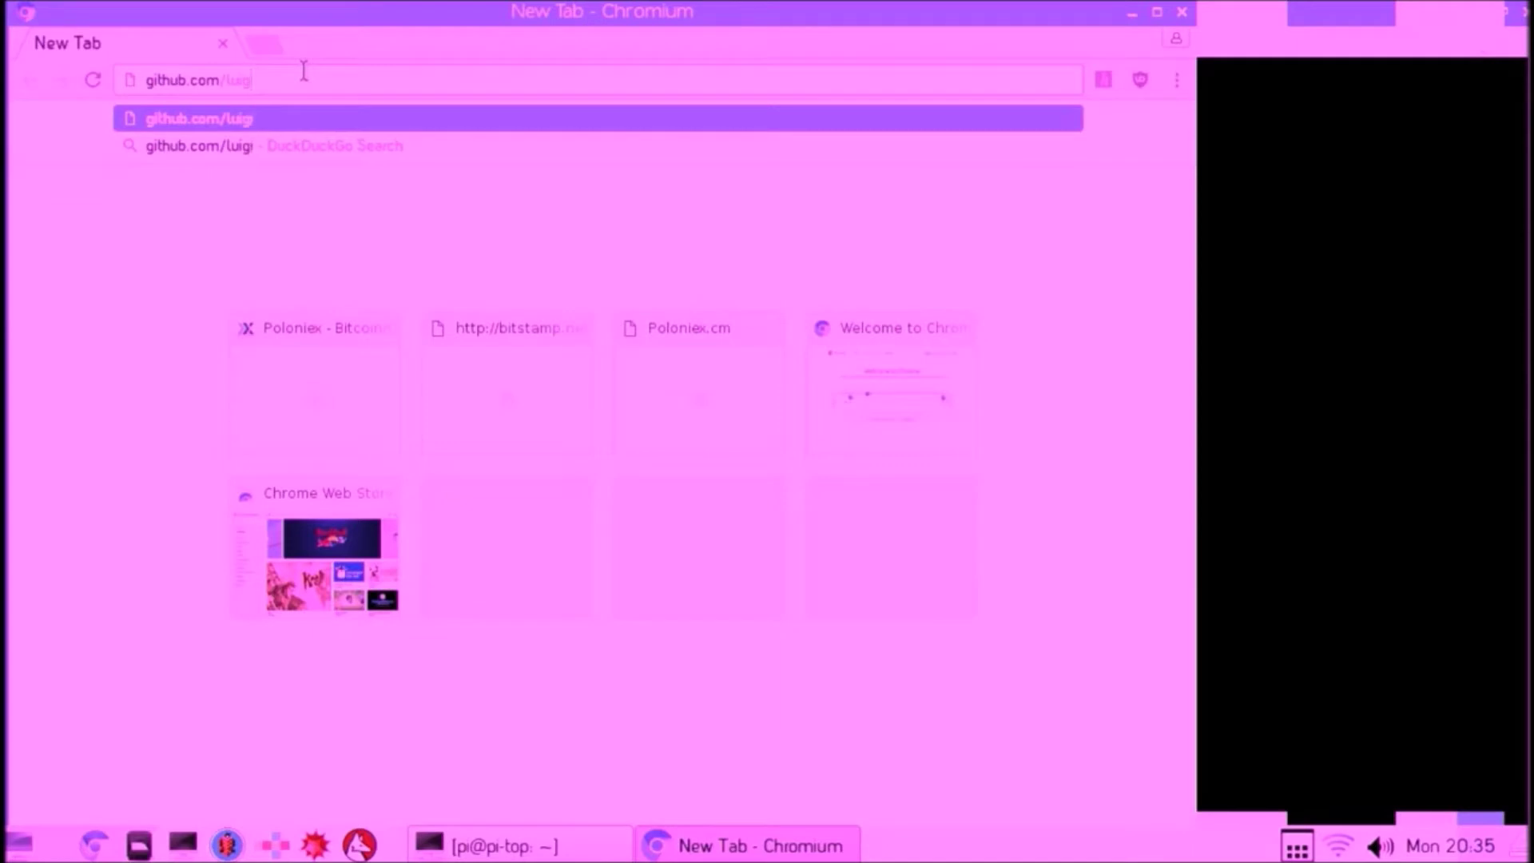
text(1111)
key(Return)
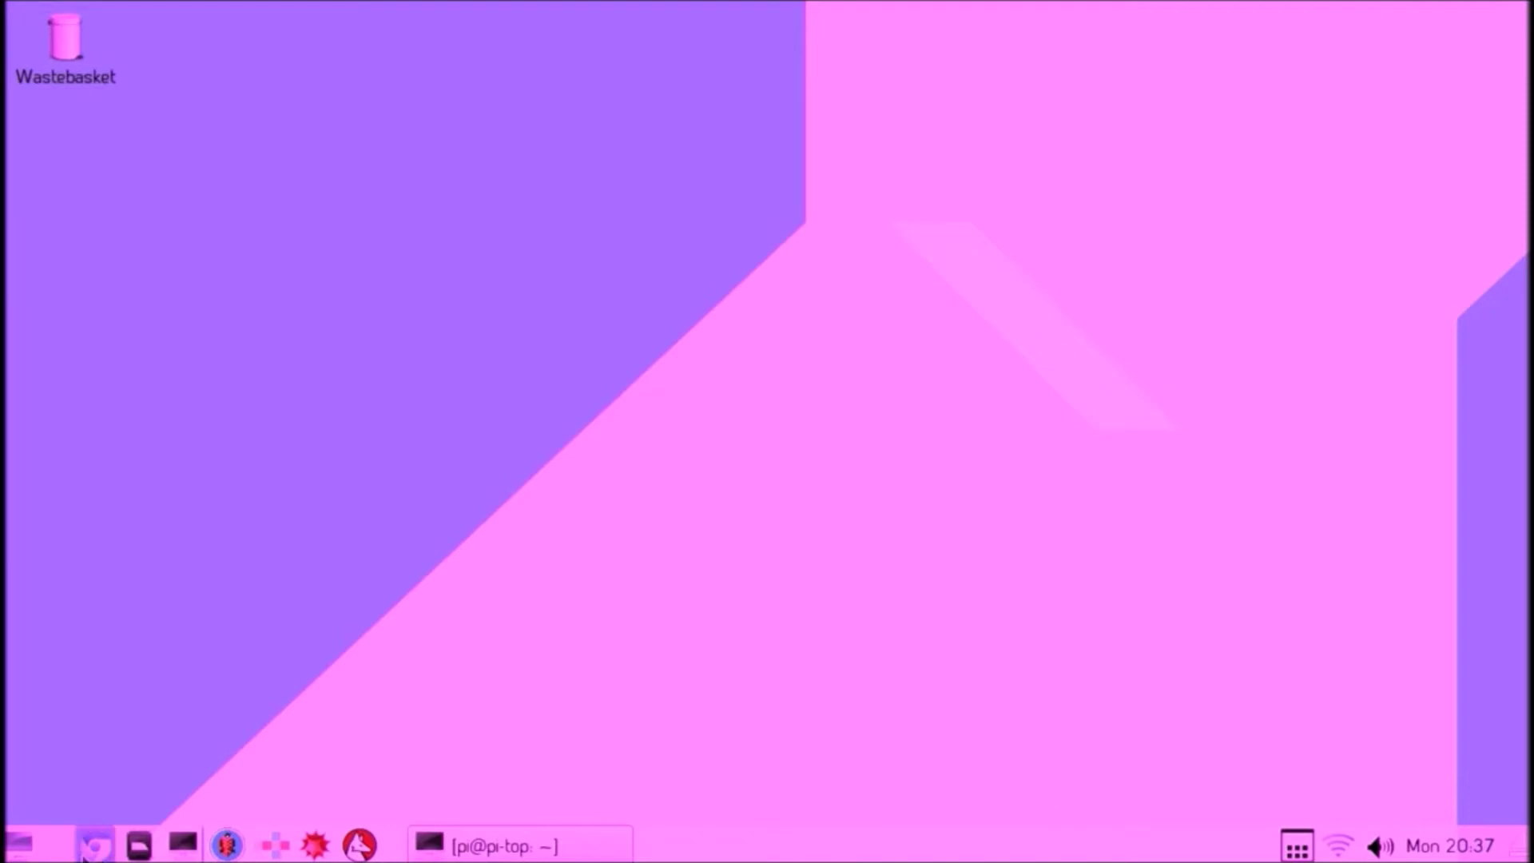
- Extract xmr.llcoins.net-master.zip into the Downloads folder
click(137, 847)
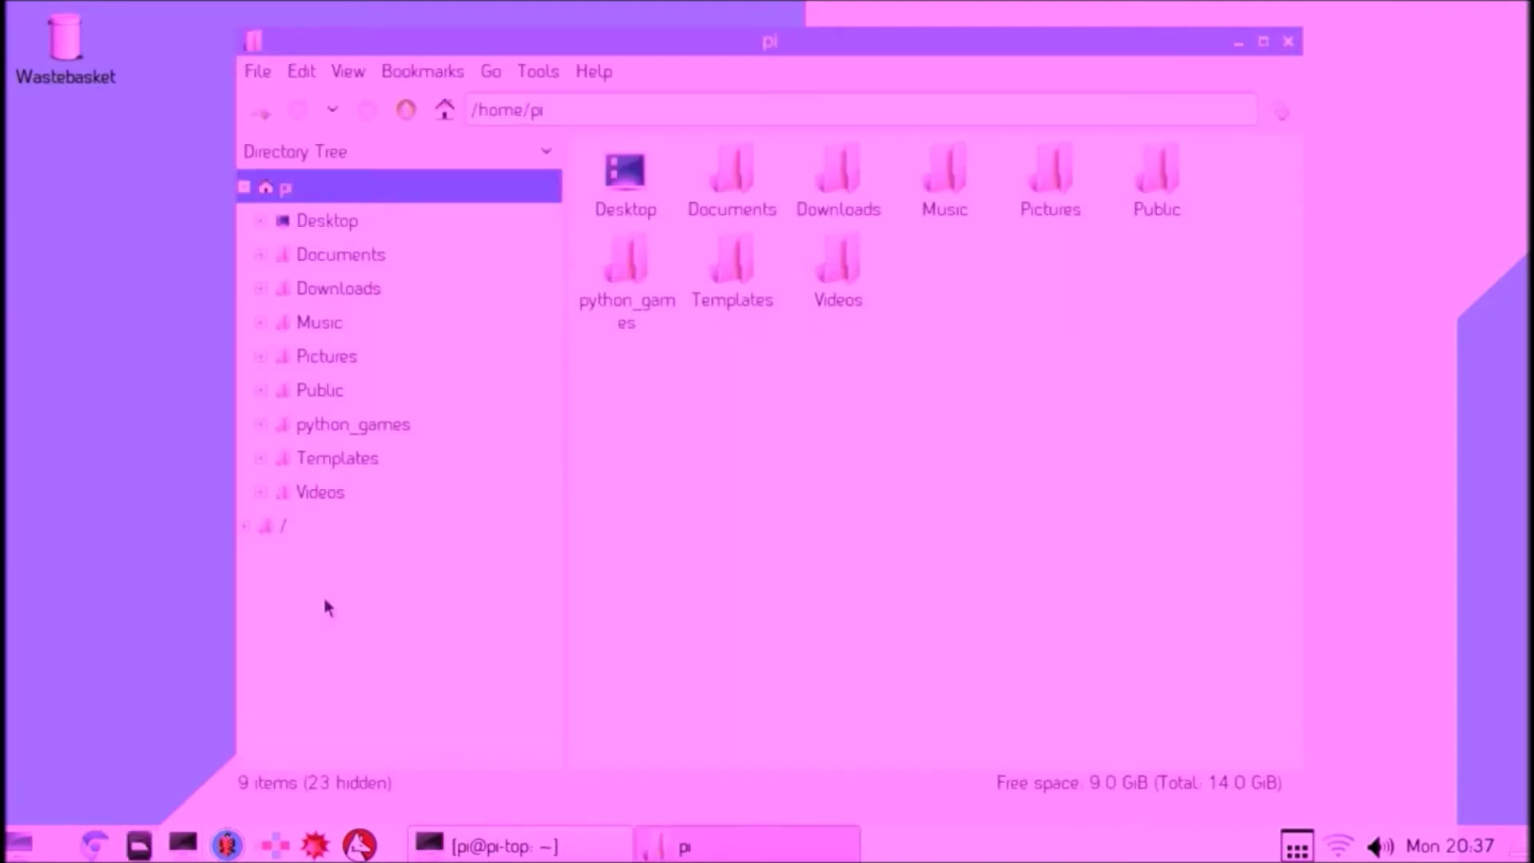
click(337, 289)
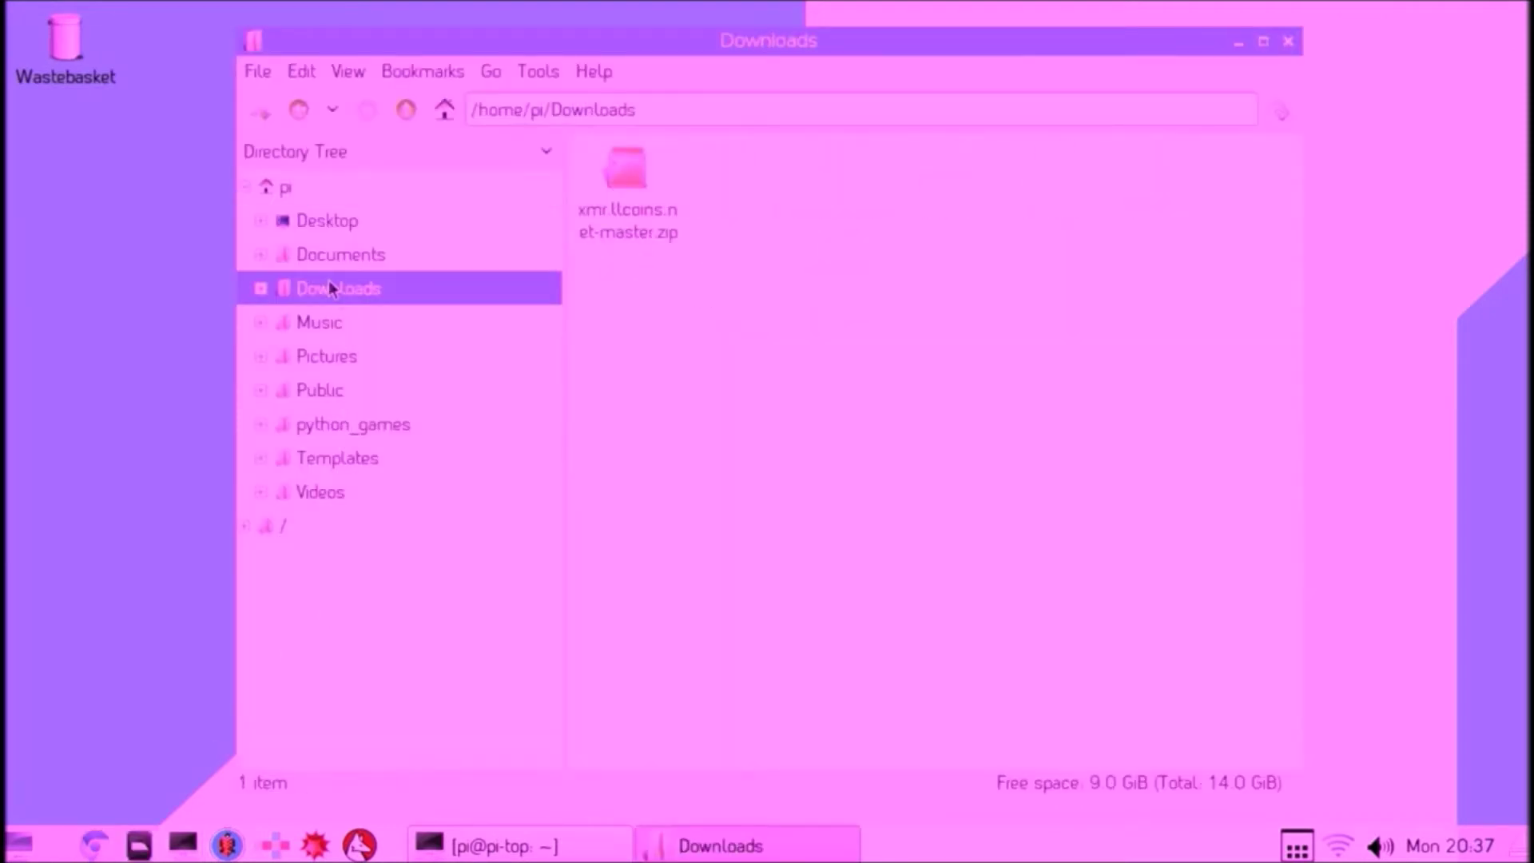
click(647, 203)
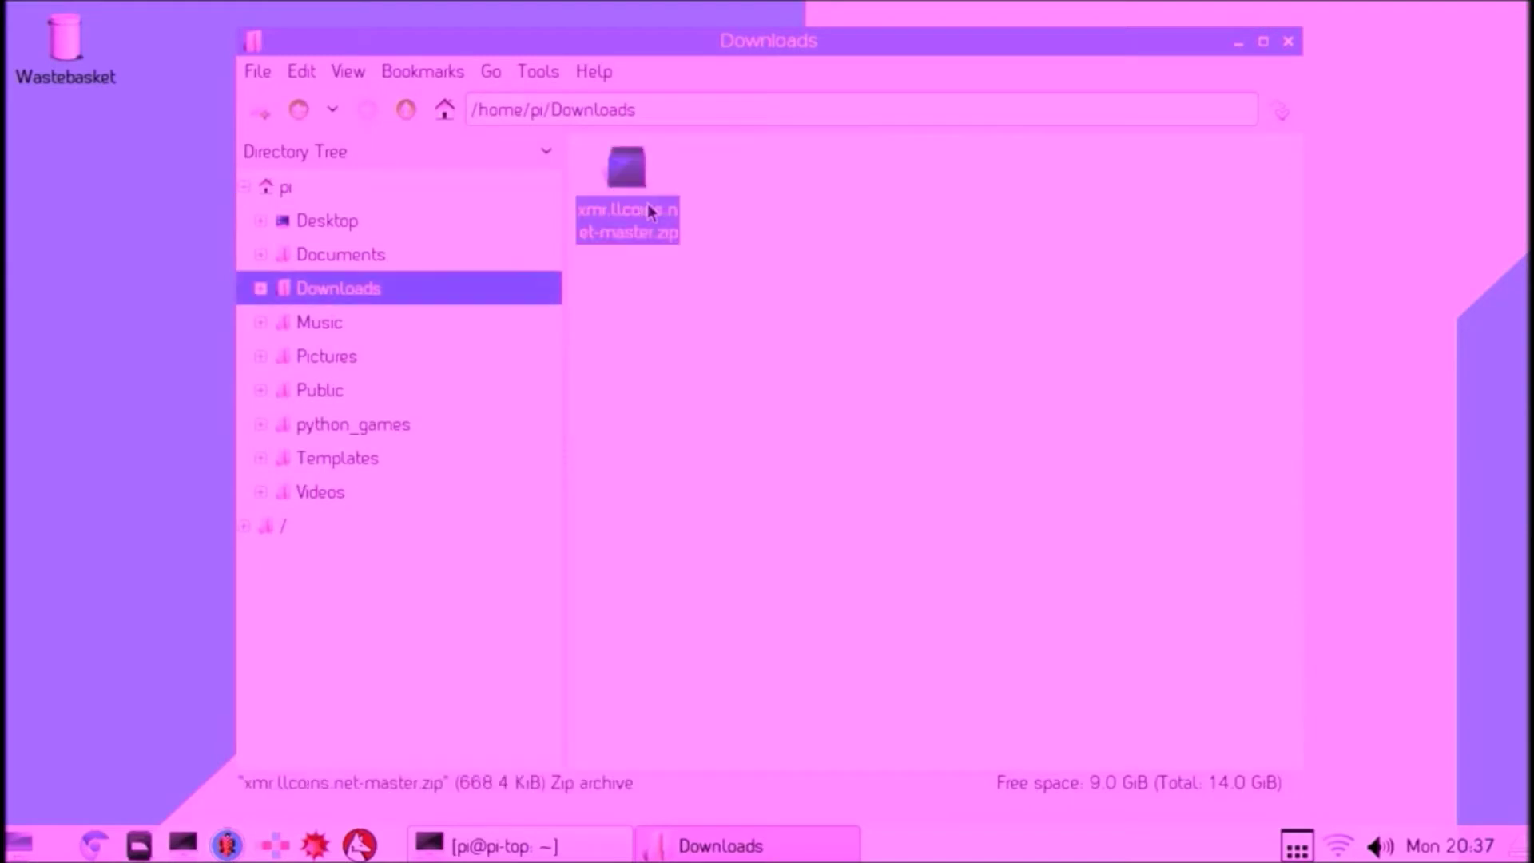
right_click(647, 202)
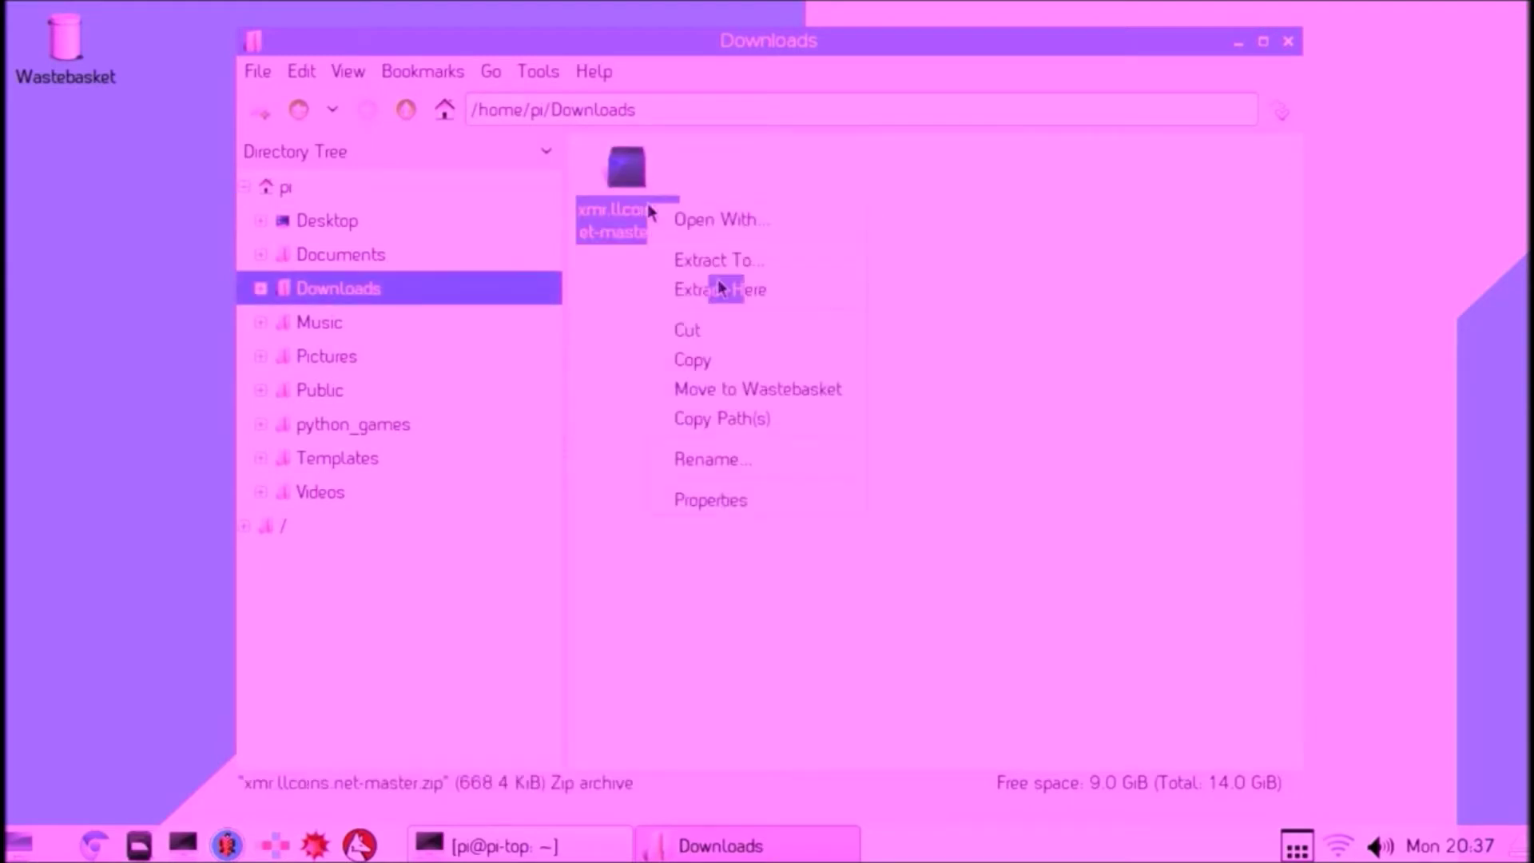
click(718, 286)
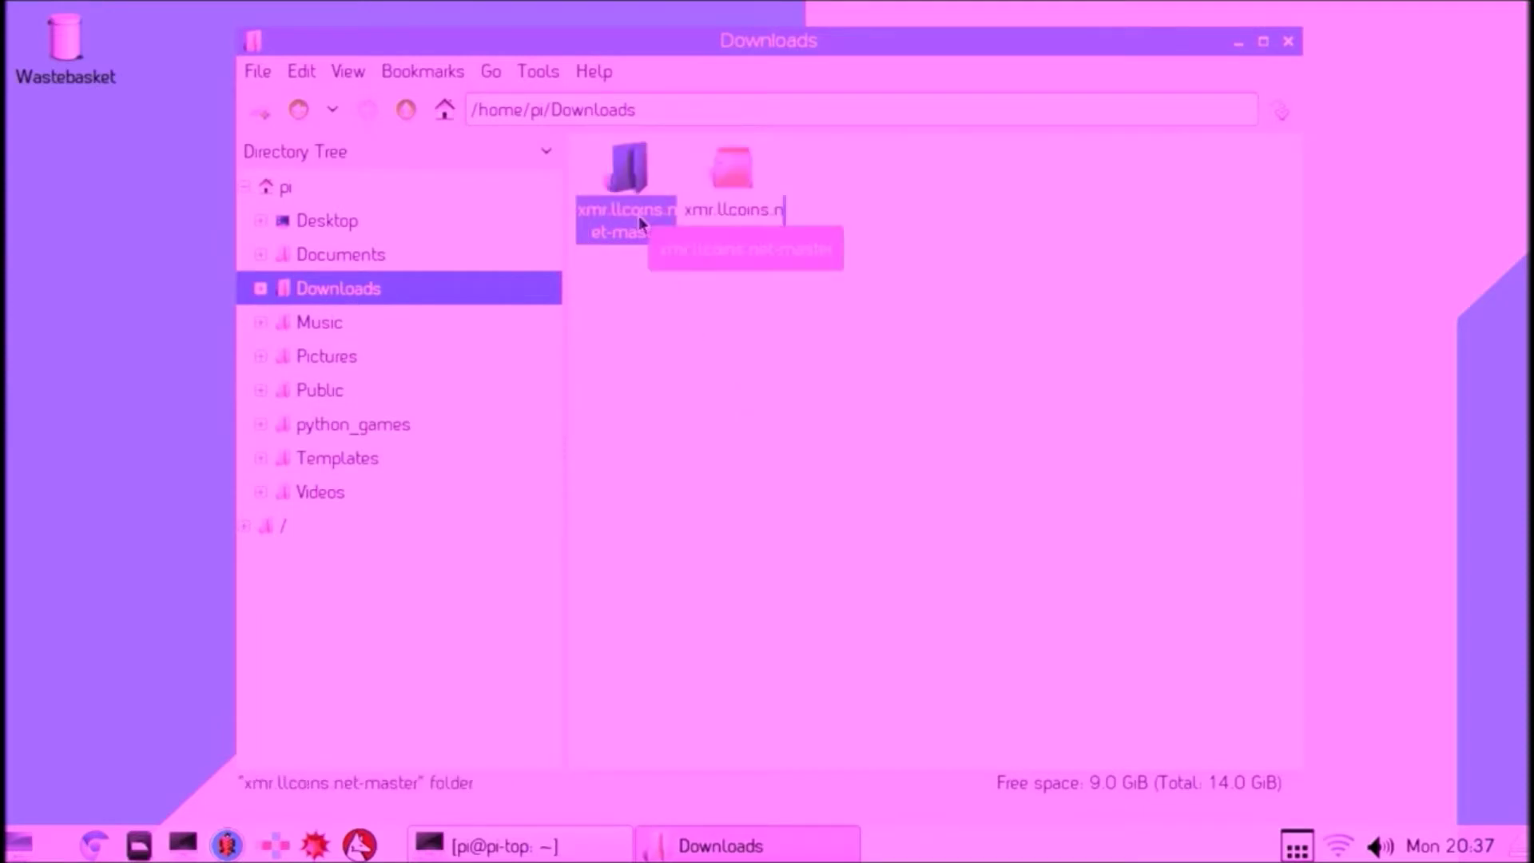
- Open addresstests.html from the extracted xmr.llcoins.net-master/site folder in the browser
double_click(639, 216)
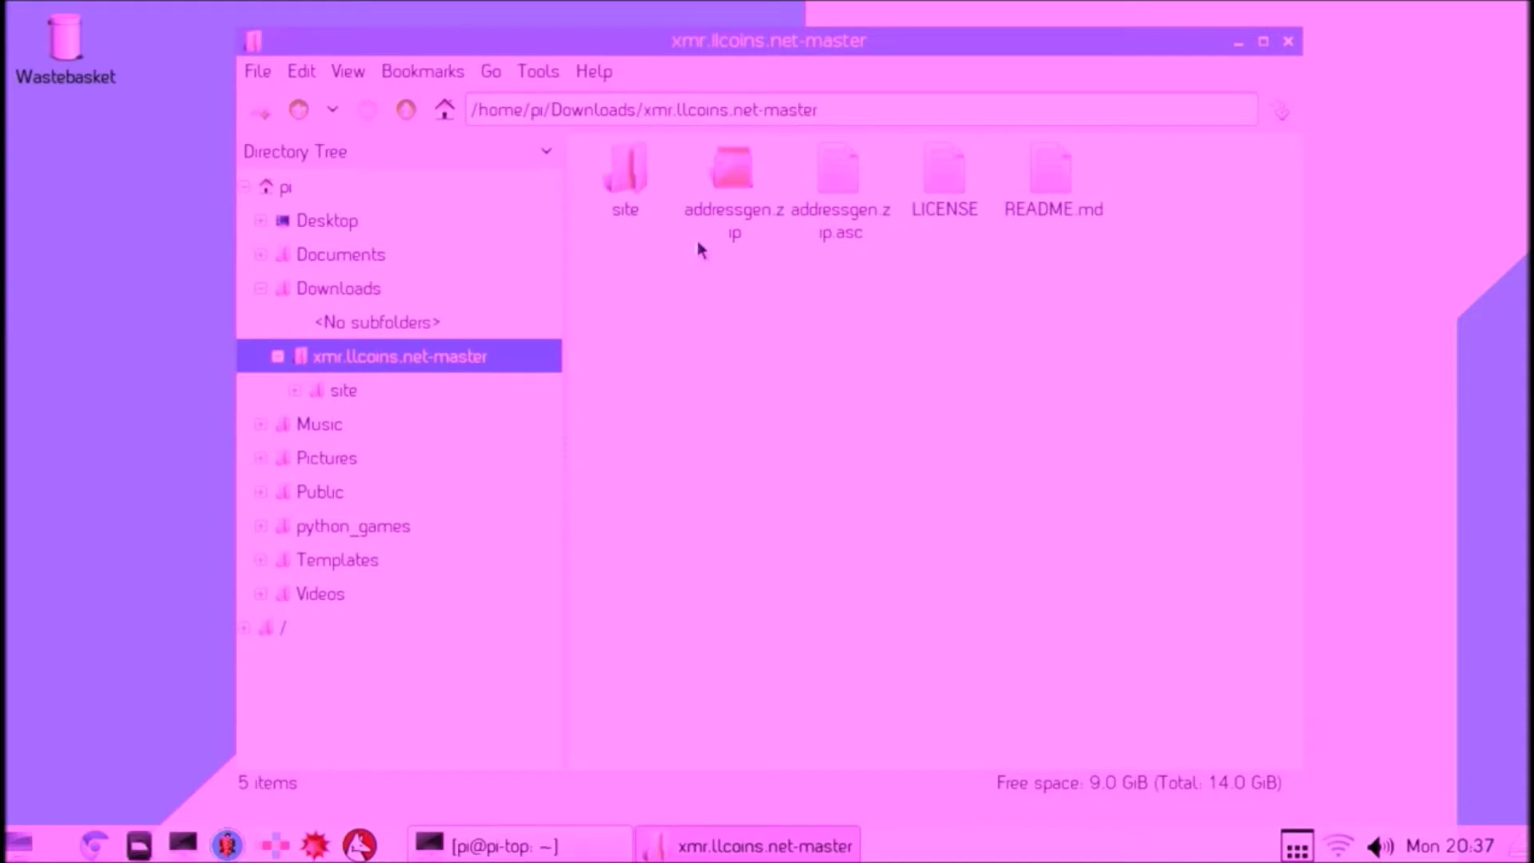
double_click(637, 189)
click(847, 182)
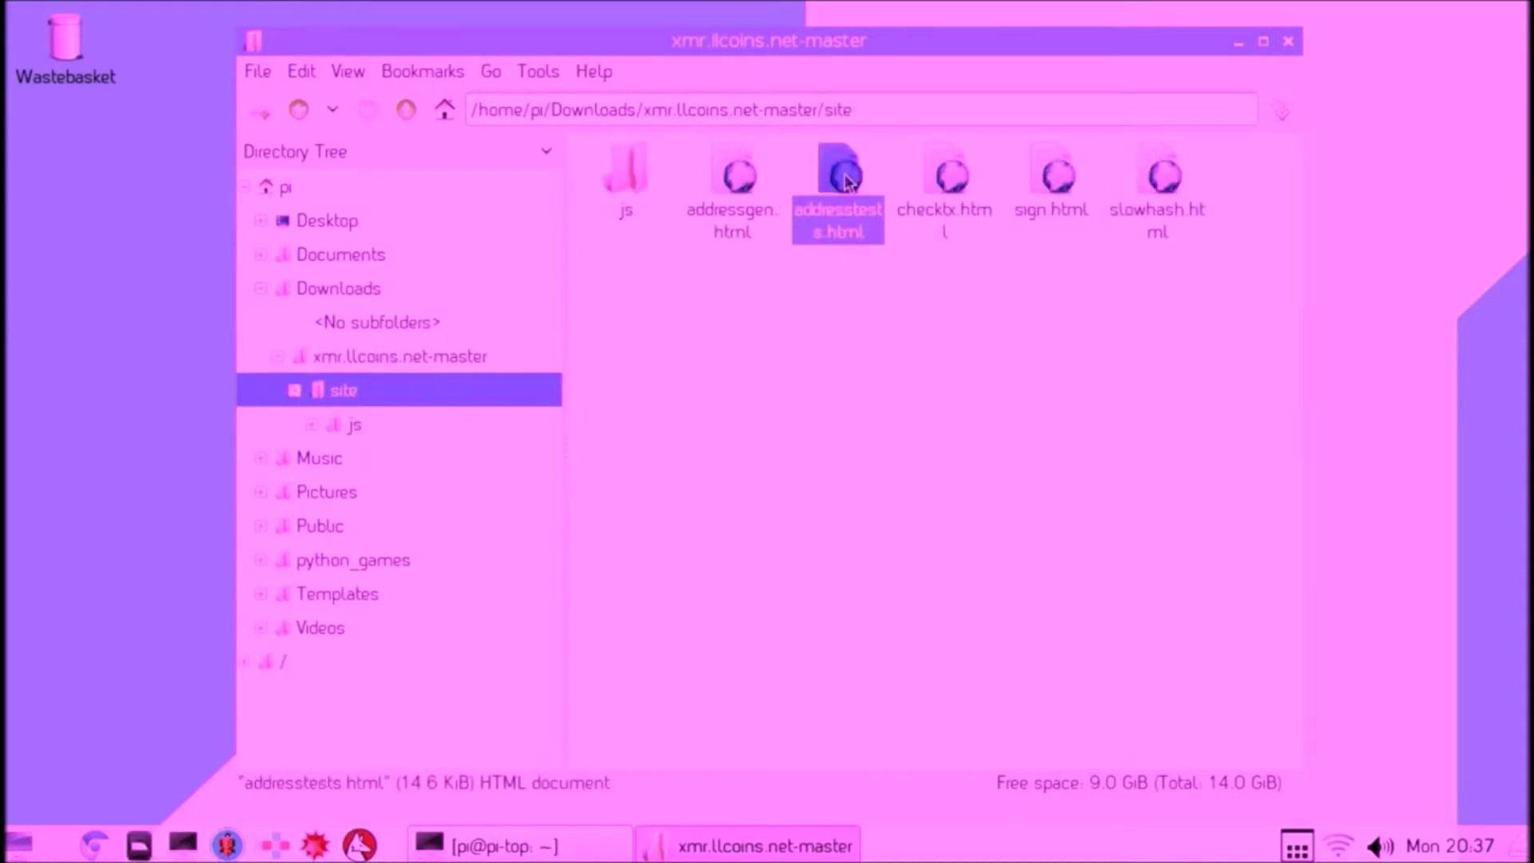
double_click(847, 182)
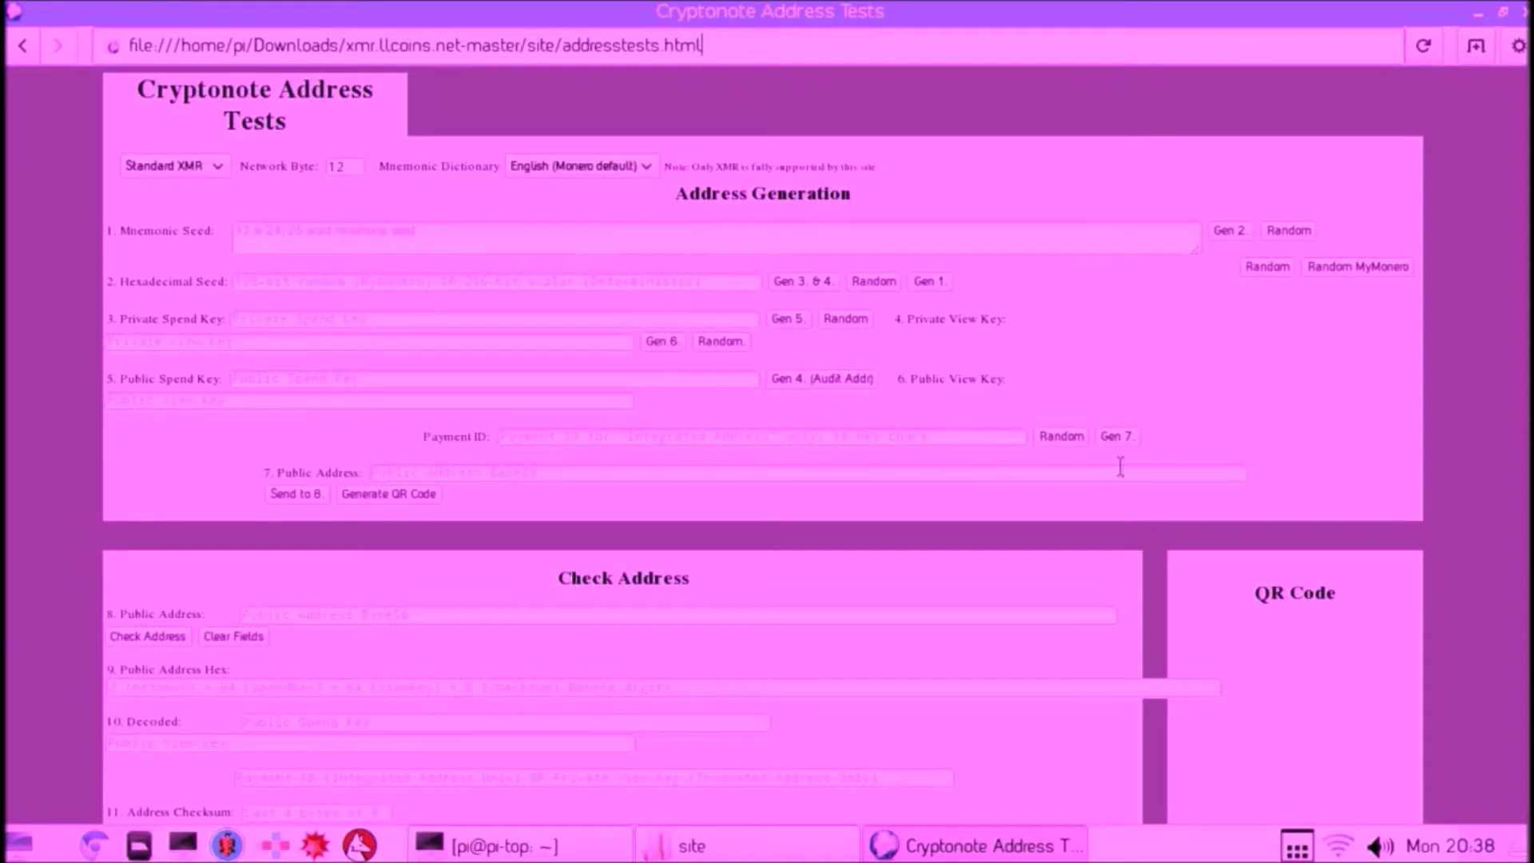
- Enter a 64-zero hexadecimal seed and derive its abbey mnemonic seed (Gen 1)
click(637, 285)
text(00000000)
key(ctrl+v)
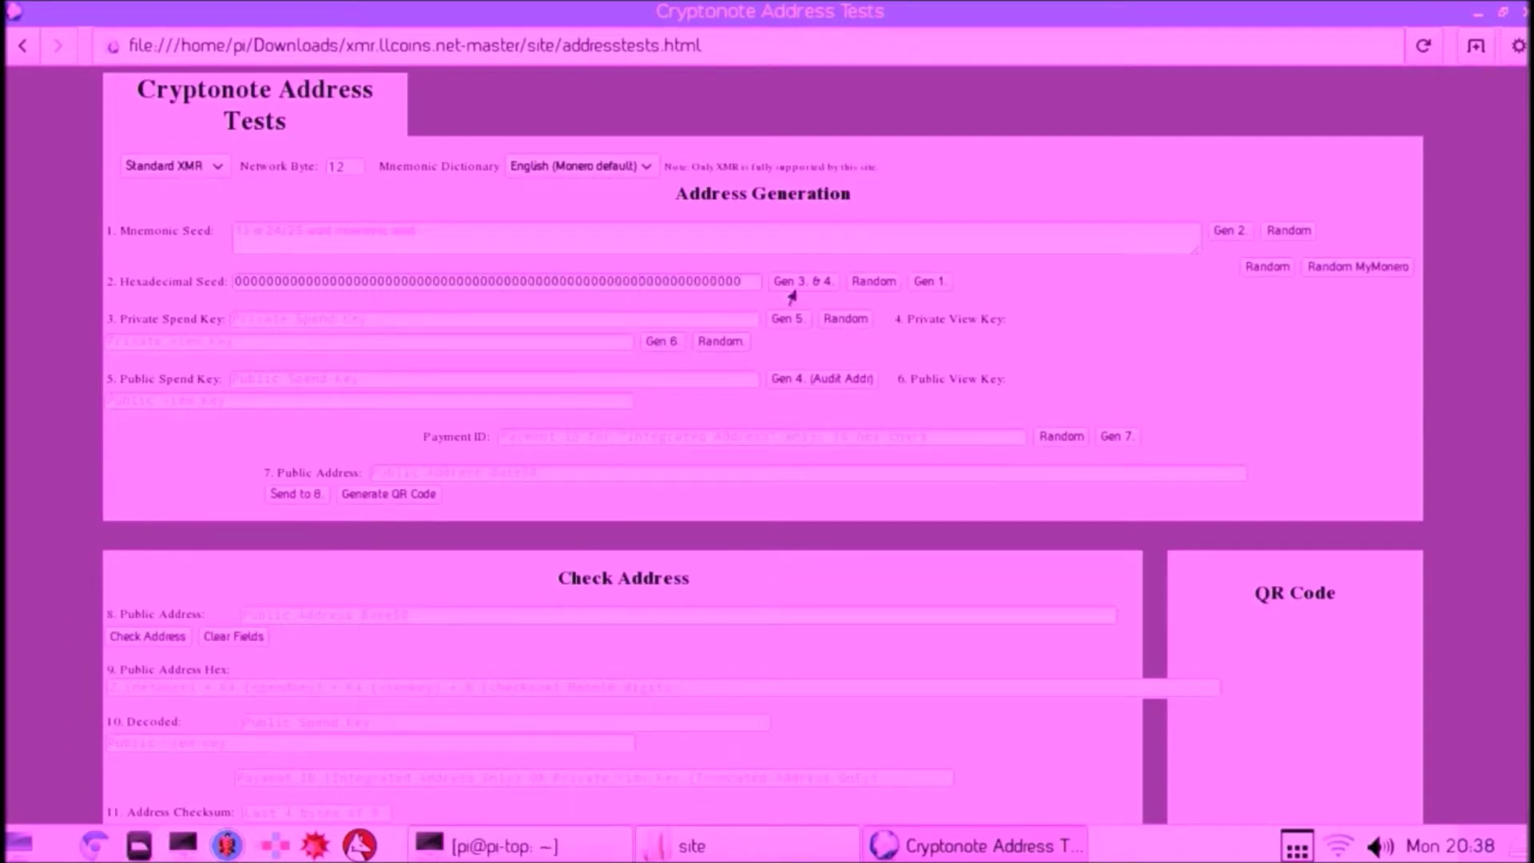
click(921, 290)
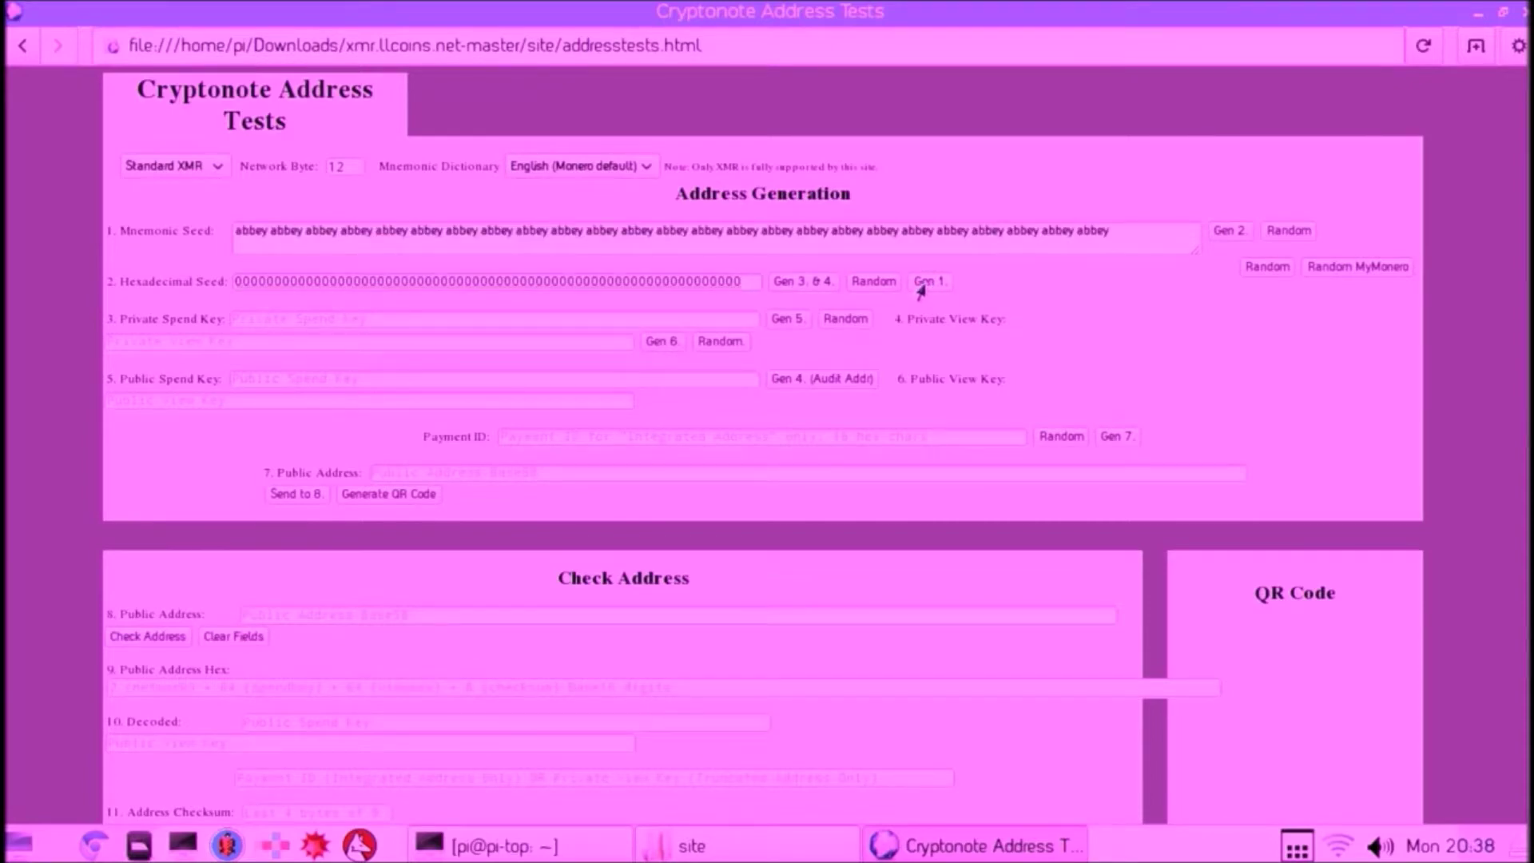
- Derive the private spend and view keys plus the public spend and view keys
click(781, 297)
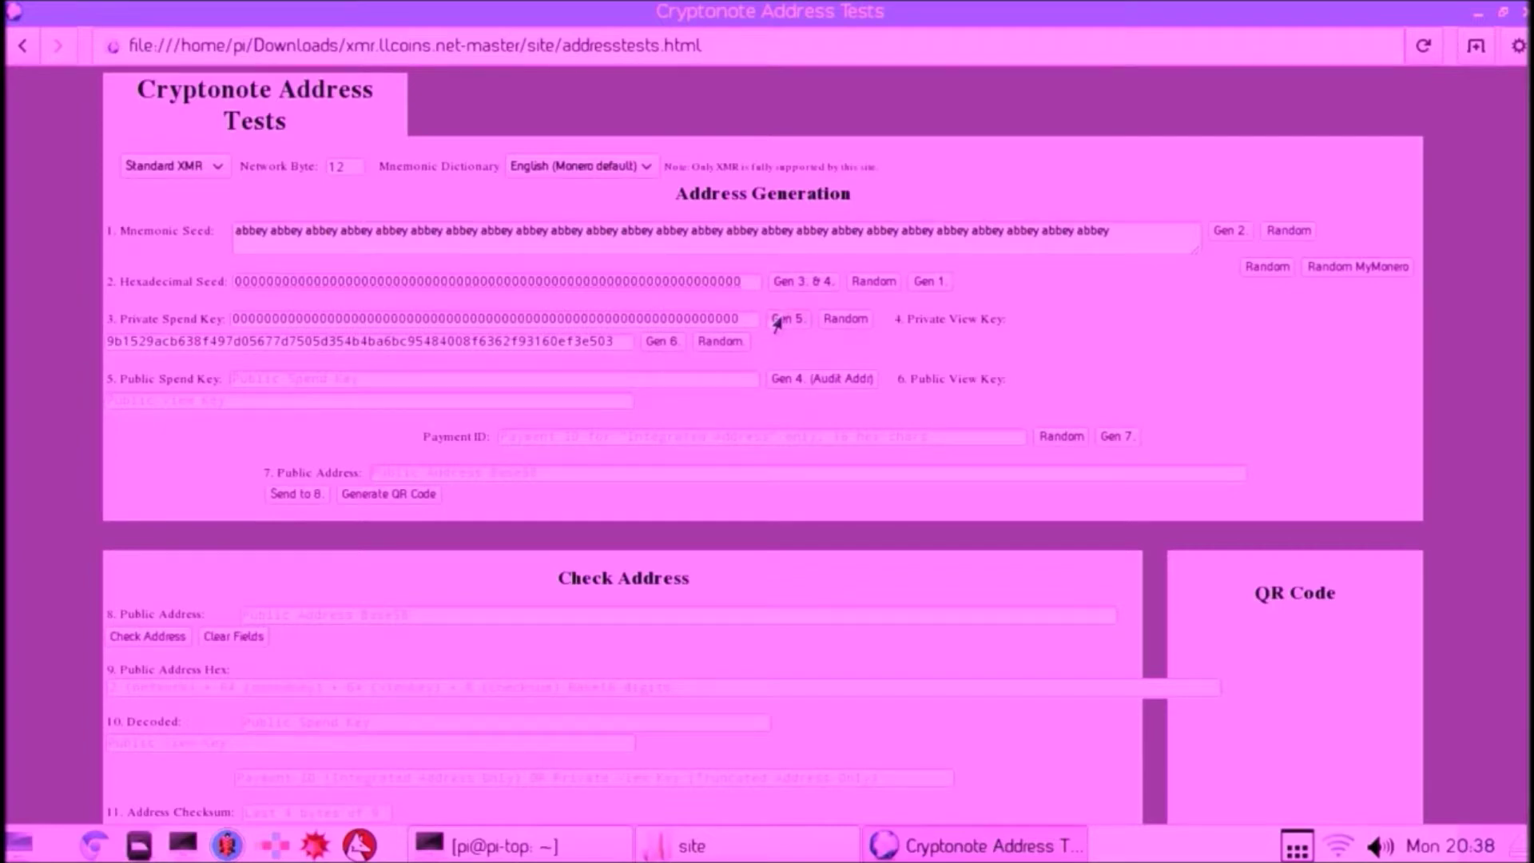
click(777, 321)
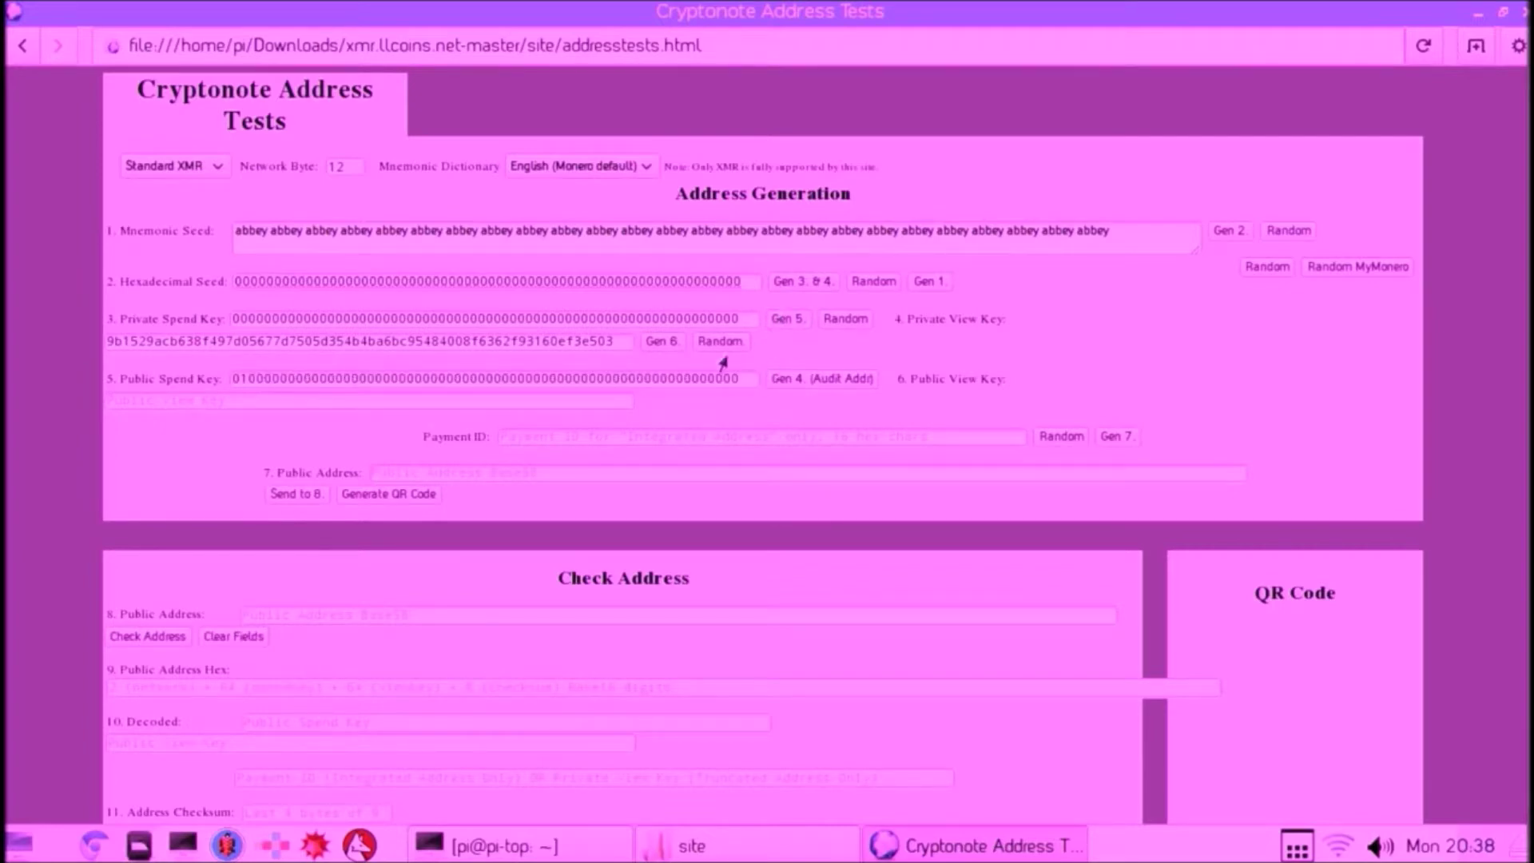
click(663, 347)
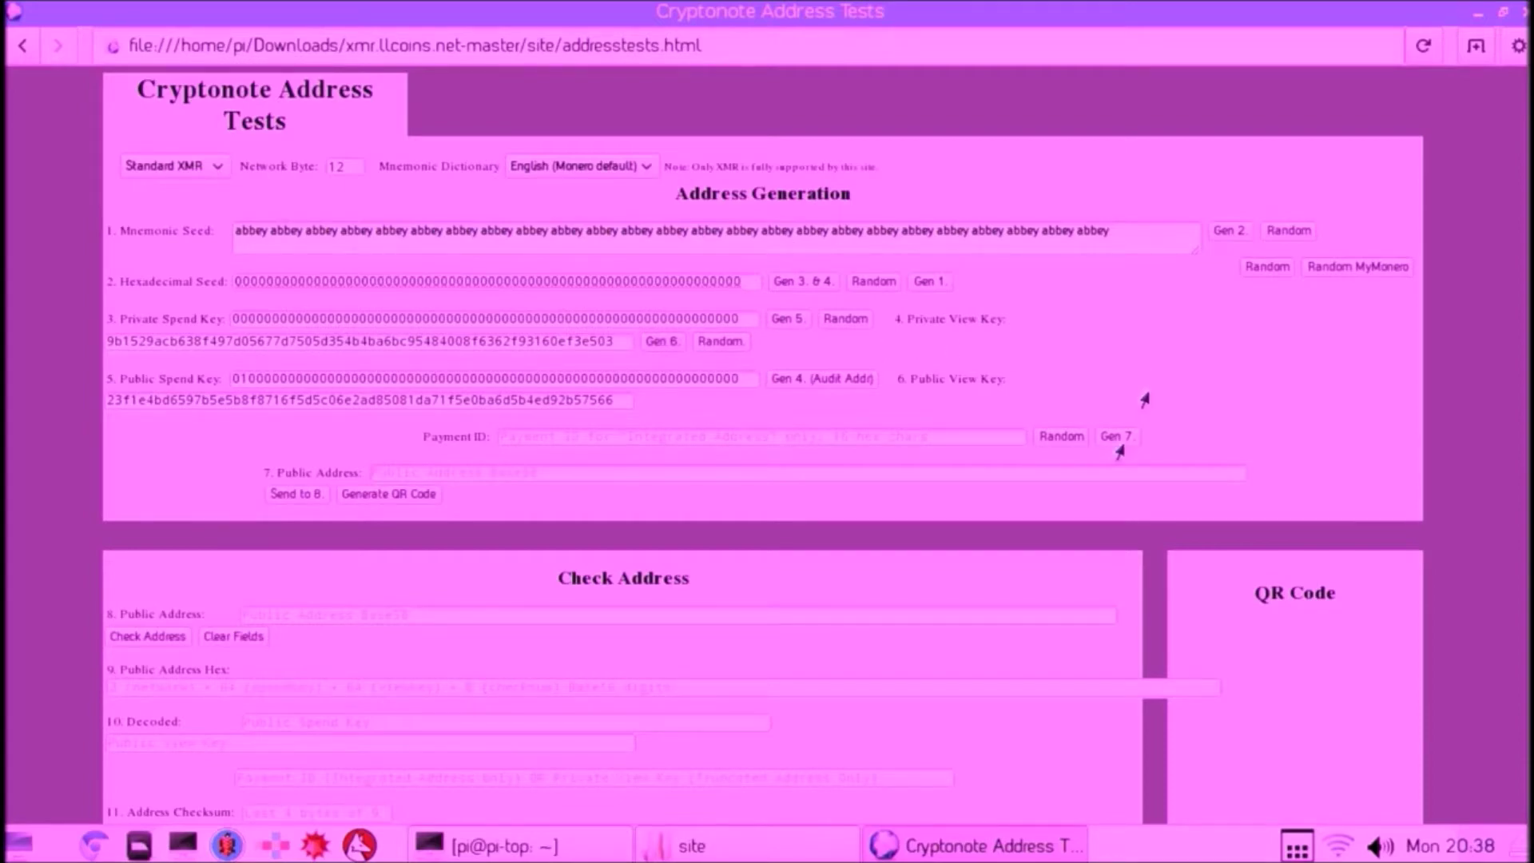
- Generate the public address and its QR code, copying the address into the check field
click(1119, 449)
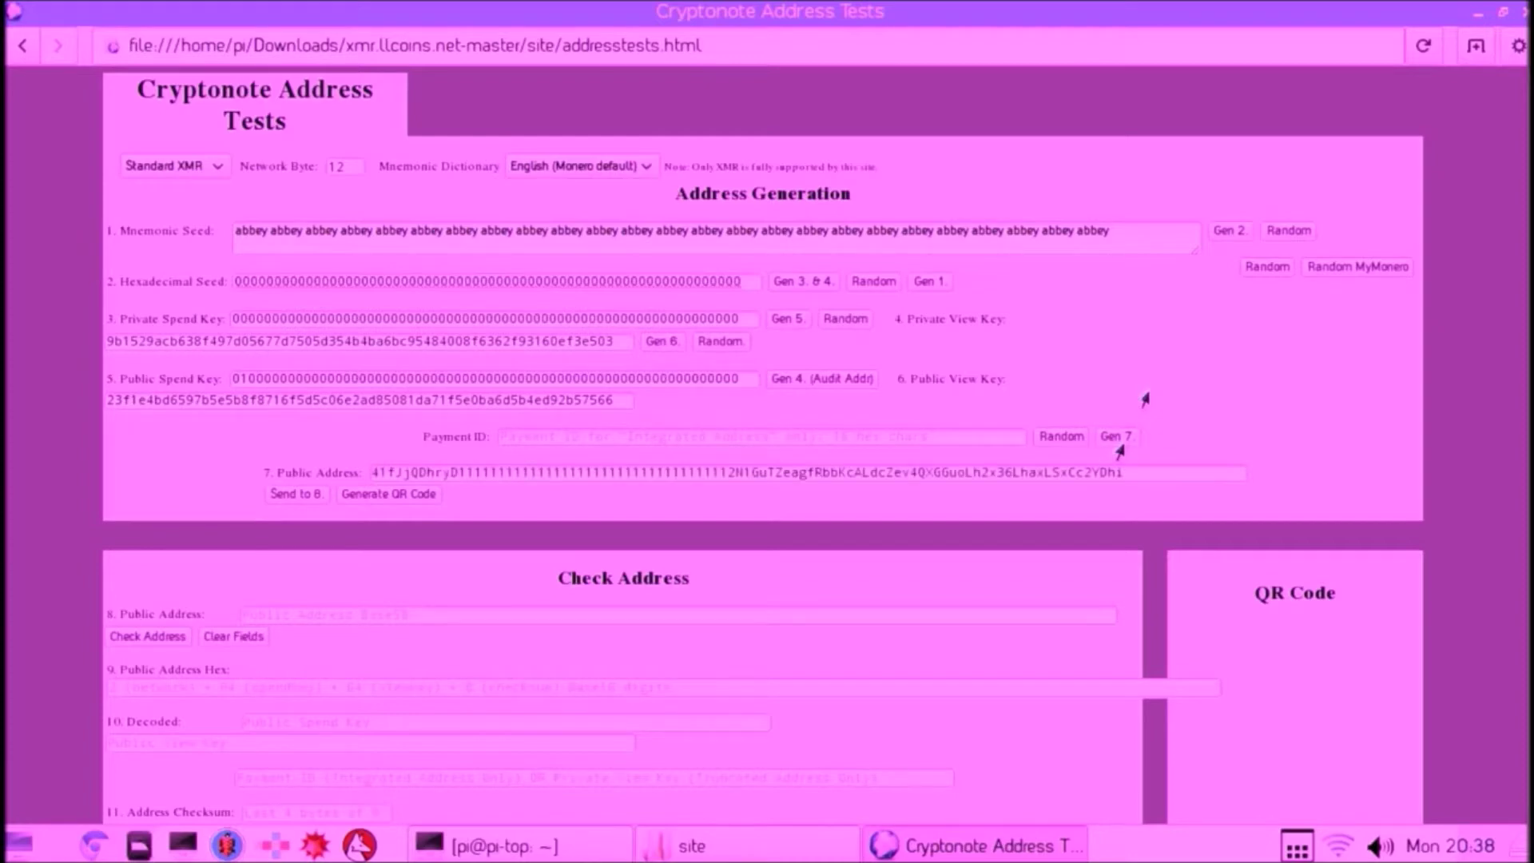
click(304, 495)
click(357, 495)
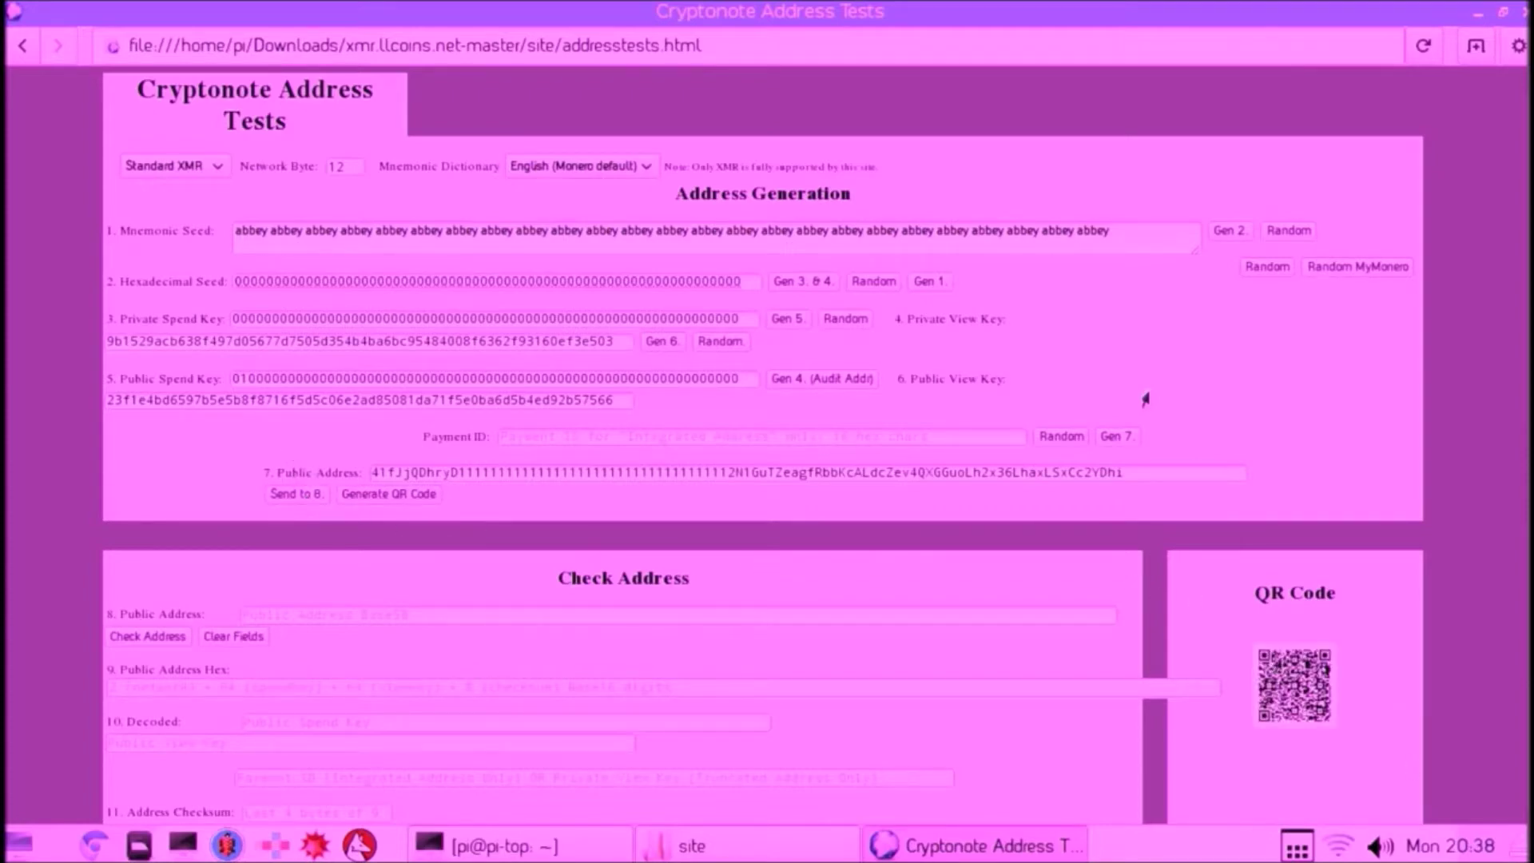
click(282, 495)
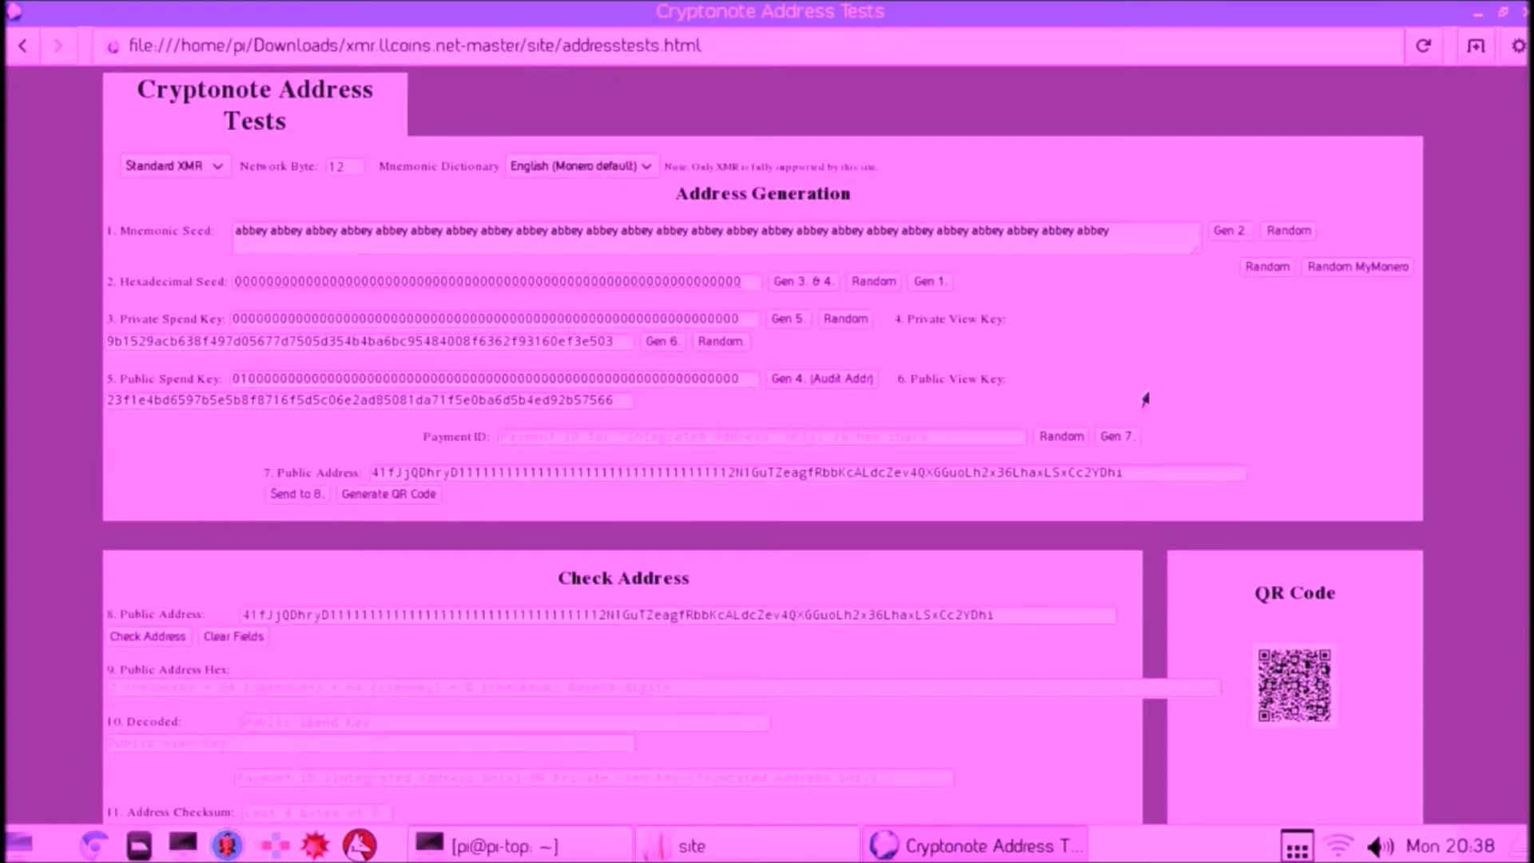
- Check the all-zero-seed address: valid Standard XMR address with matching checksum da159871
scroll(763, 448, down, 3)
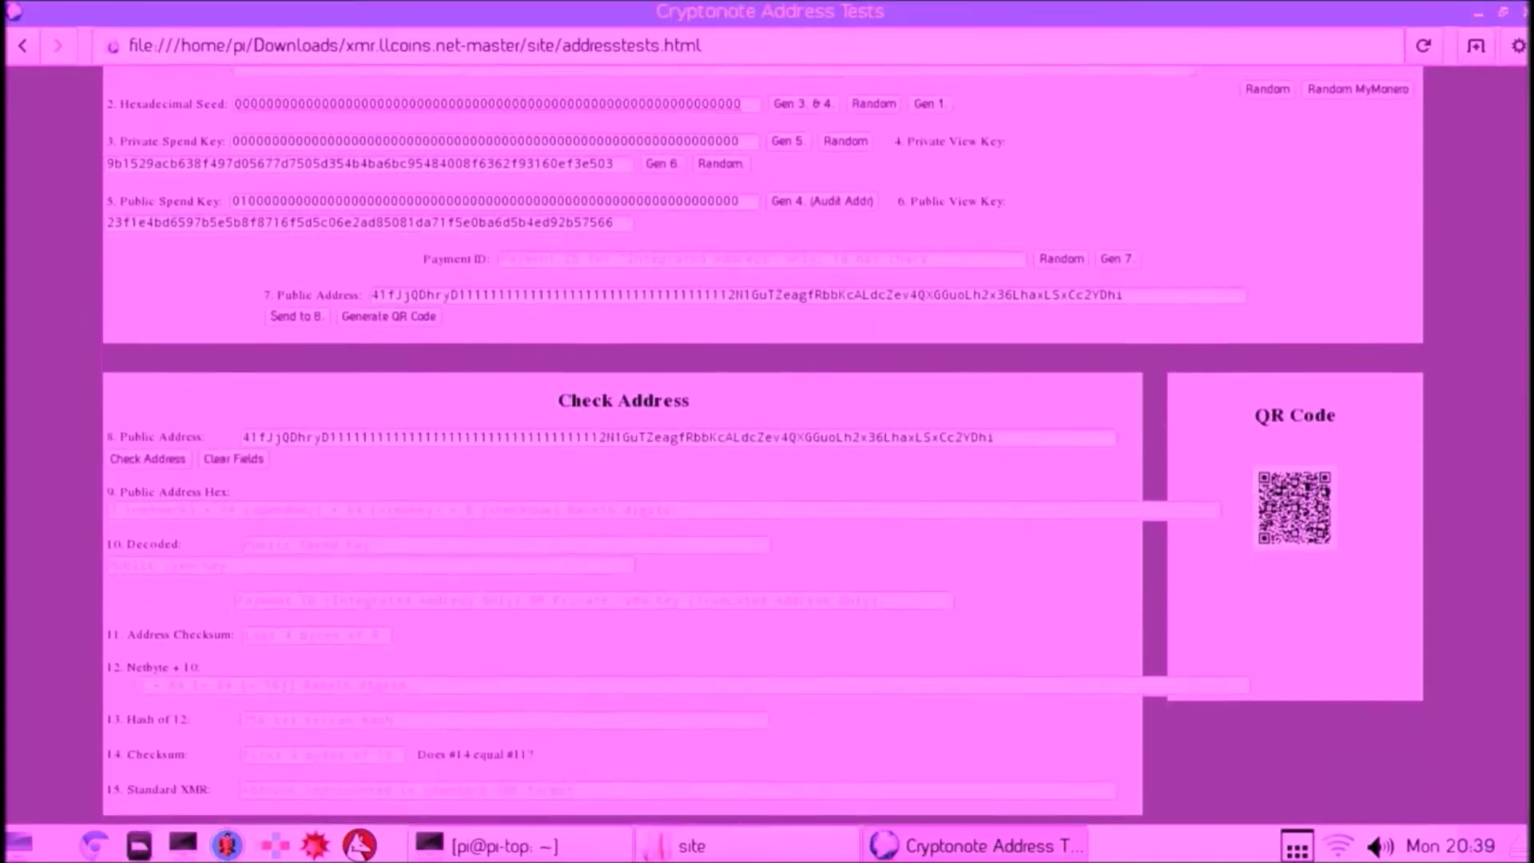
scroll(1518, 431, down, 2)
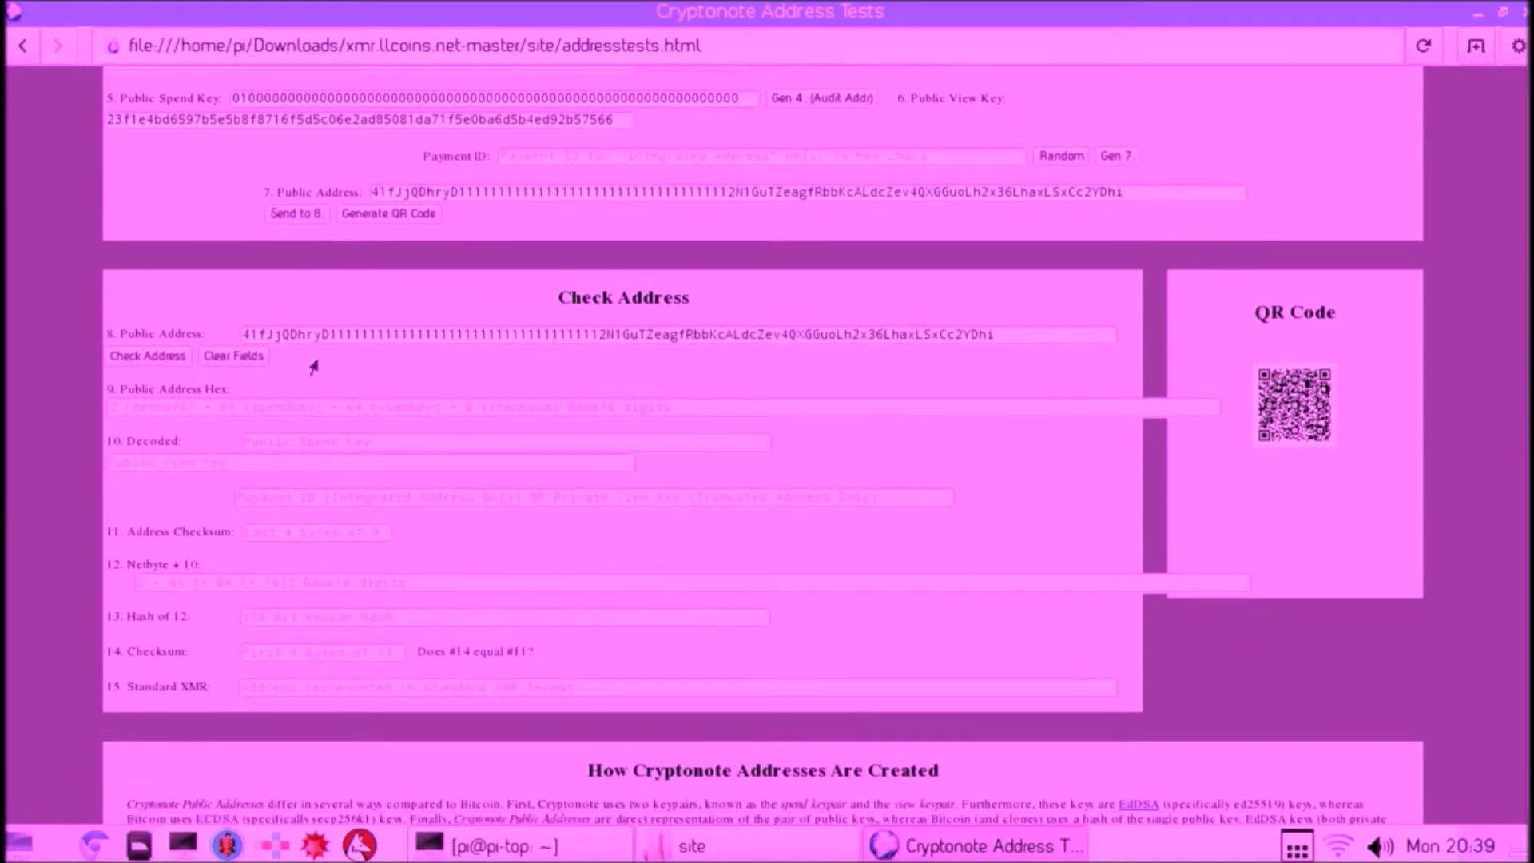
click(126, 356)
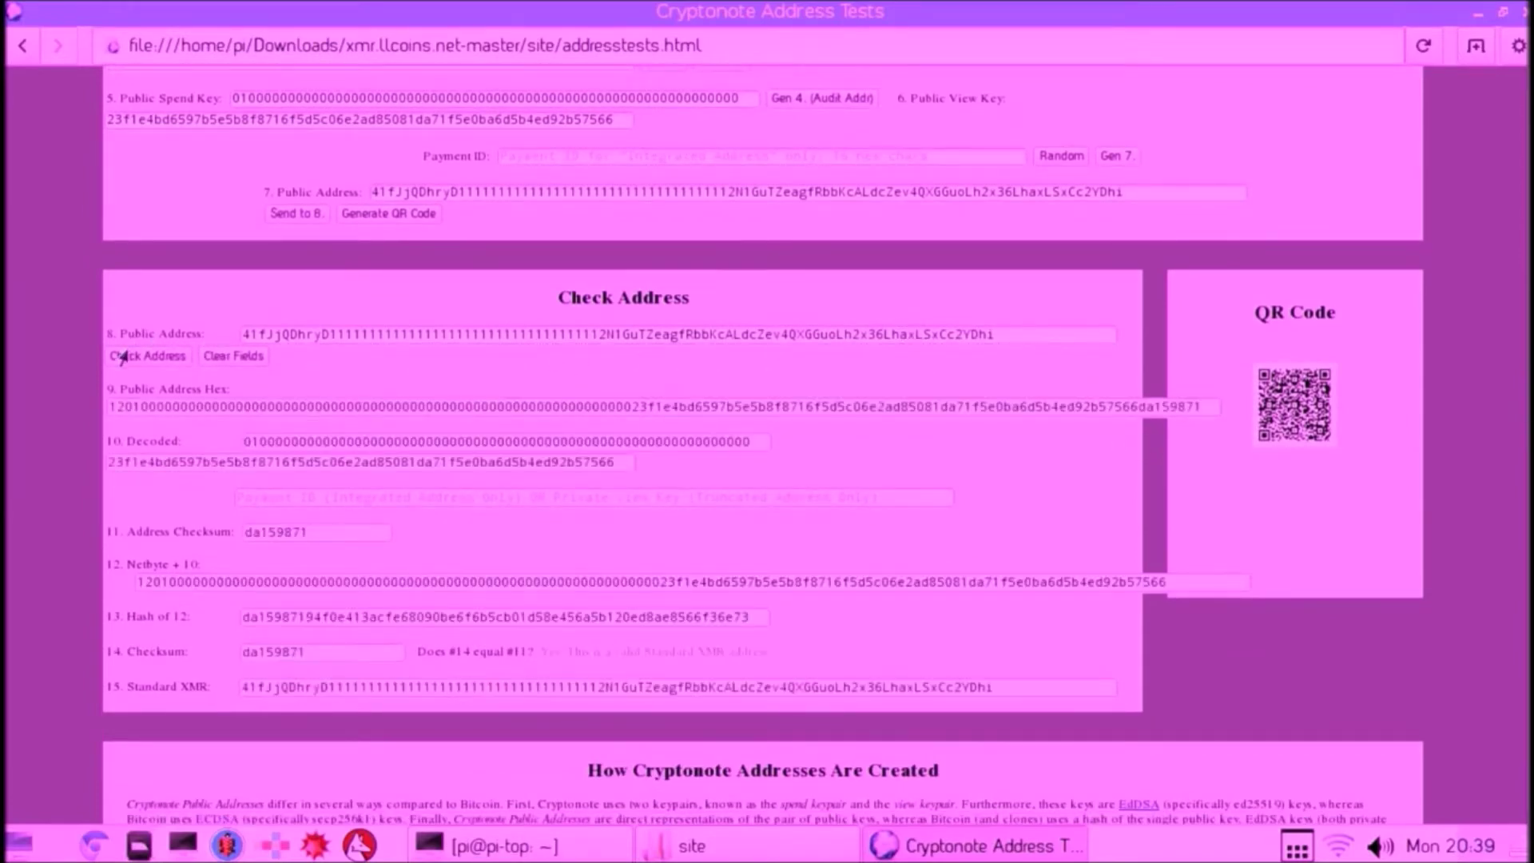
triple_click(695, 649)
click(851, 651)
scroll(763, 448, up, 4)
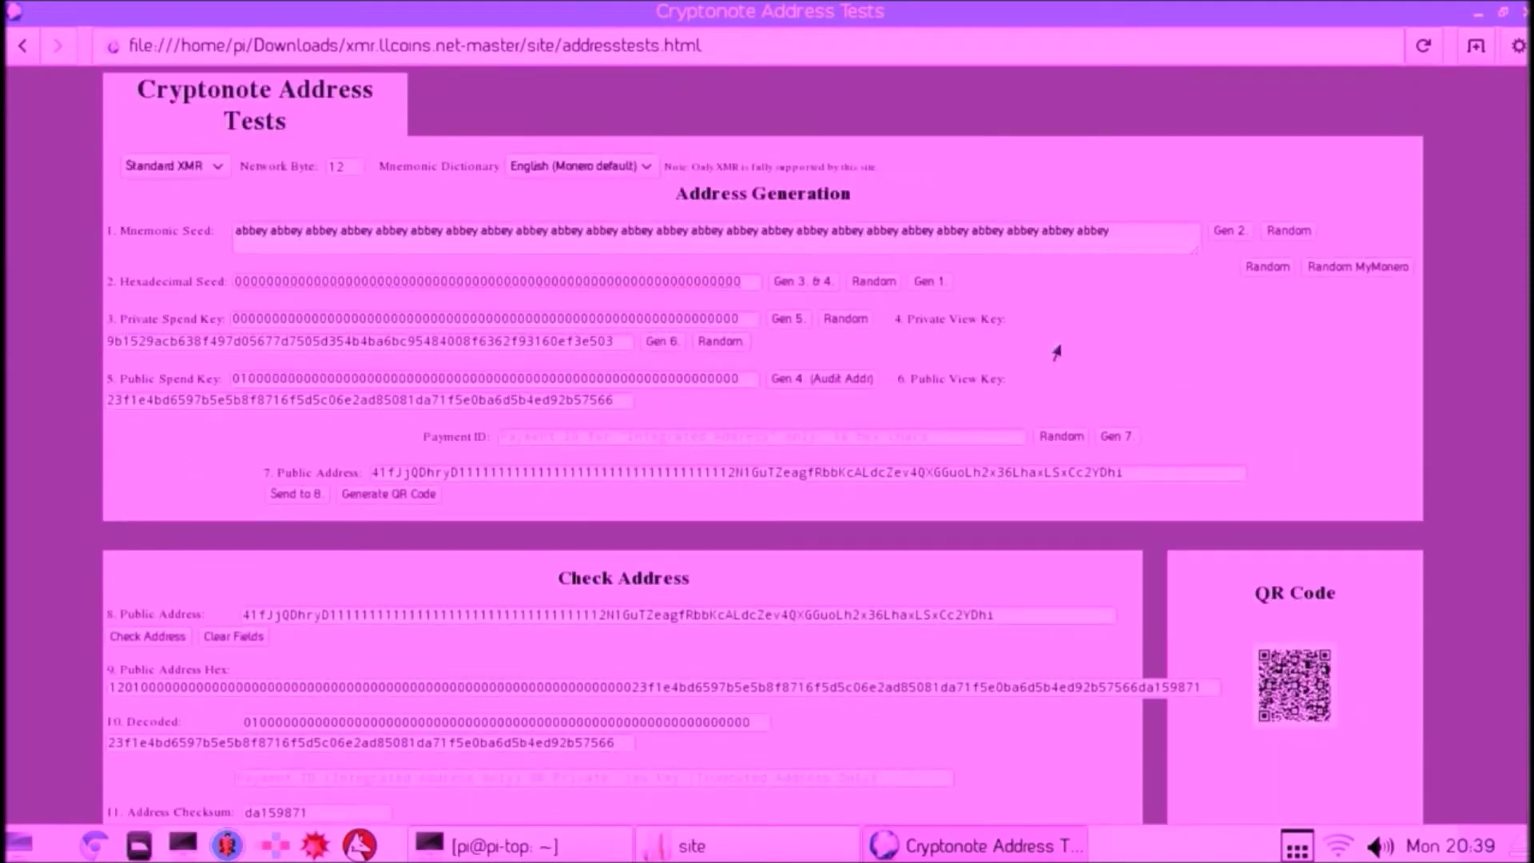
double_click(729, 279)
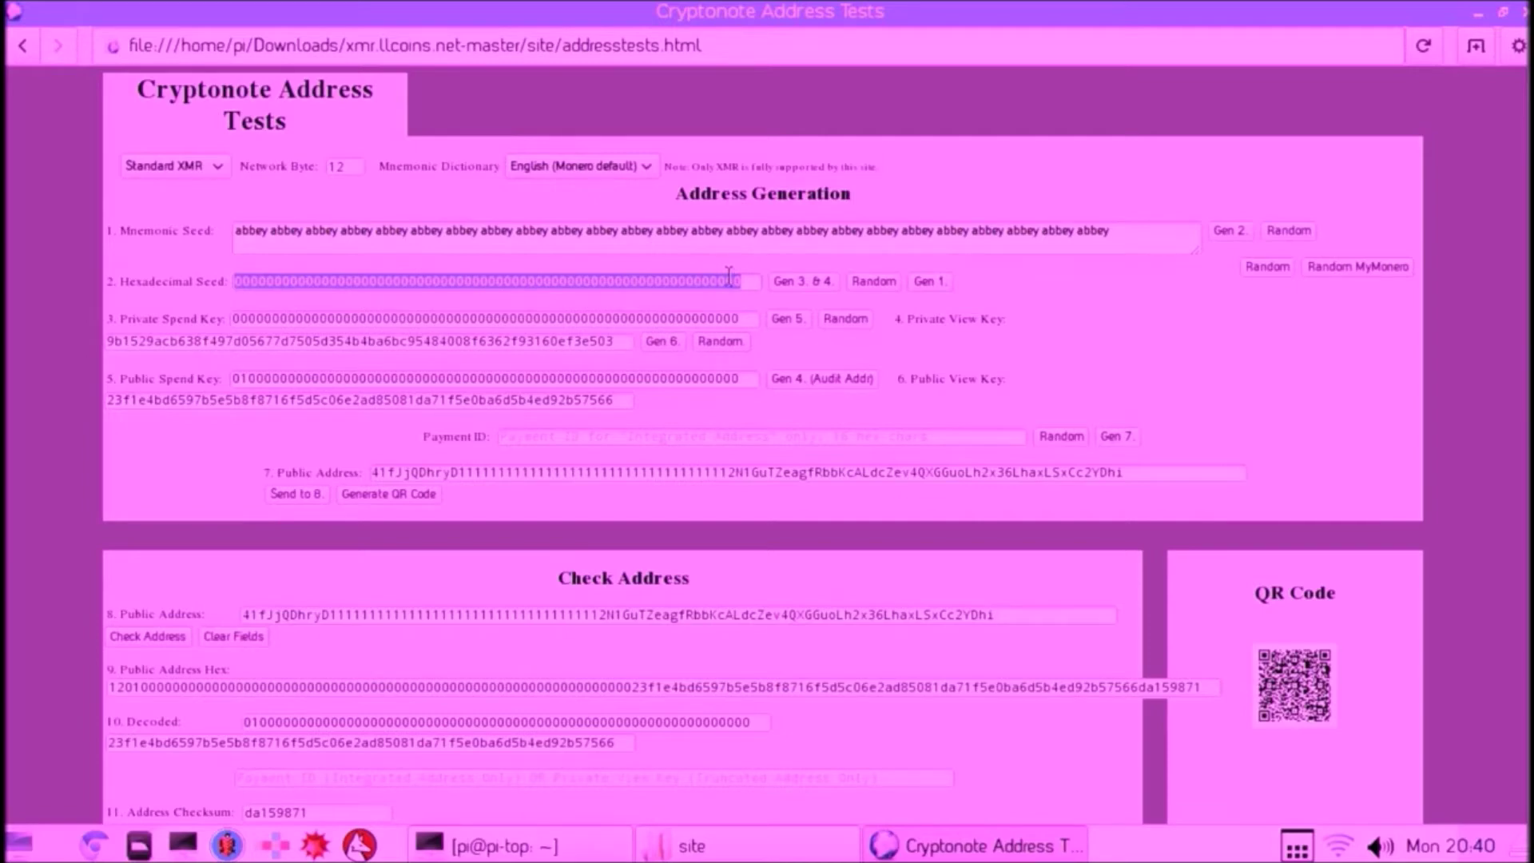
- Generate a new random mnemonic, then derive its hex seed and private and public keys
click(1276, 236)
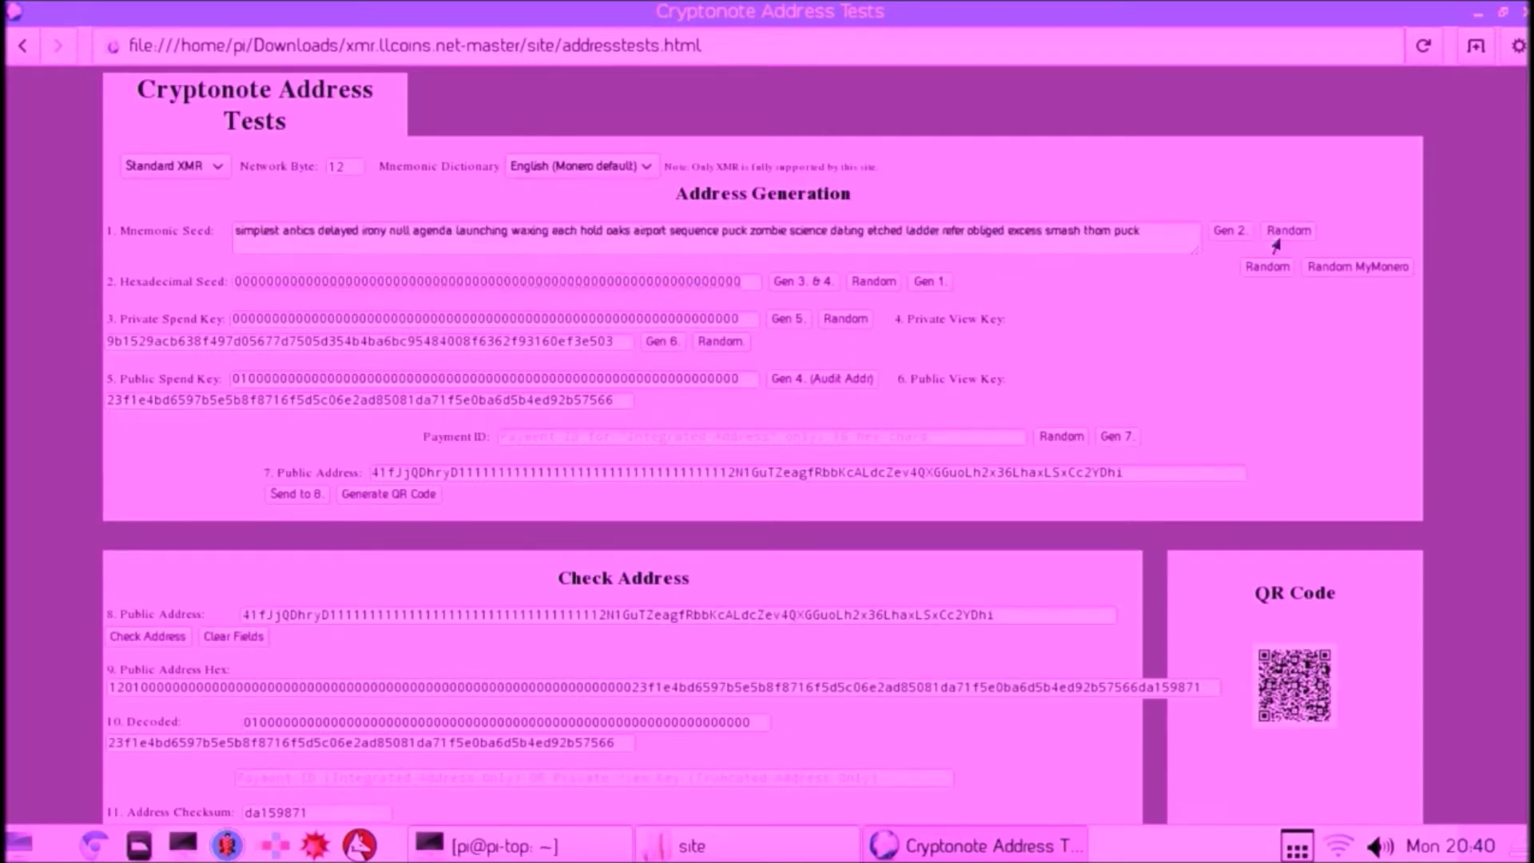
click(1229, 232)
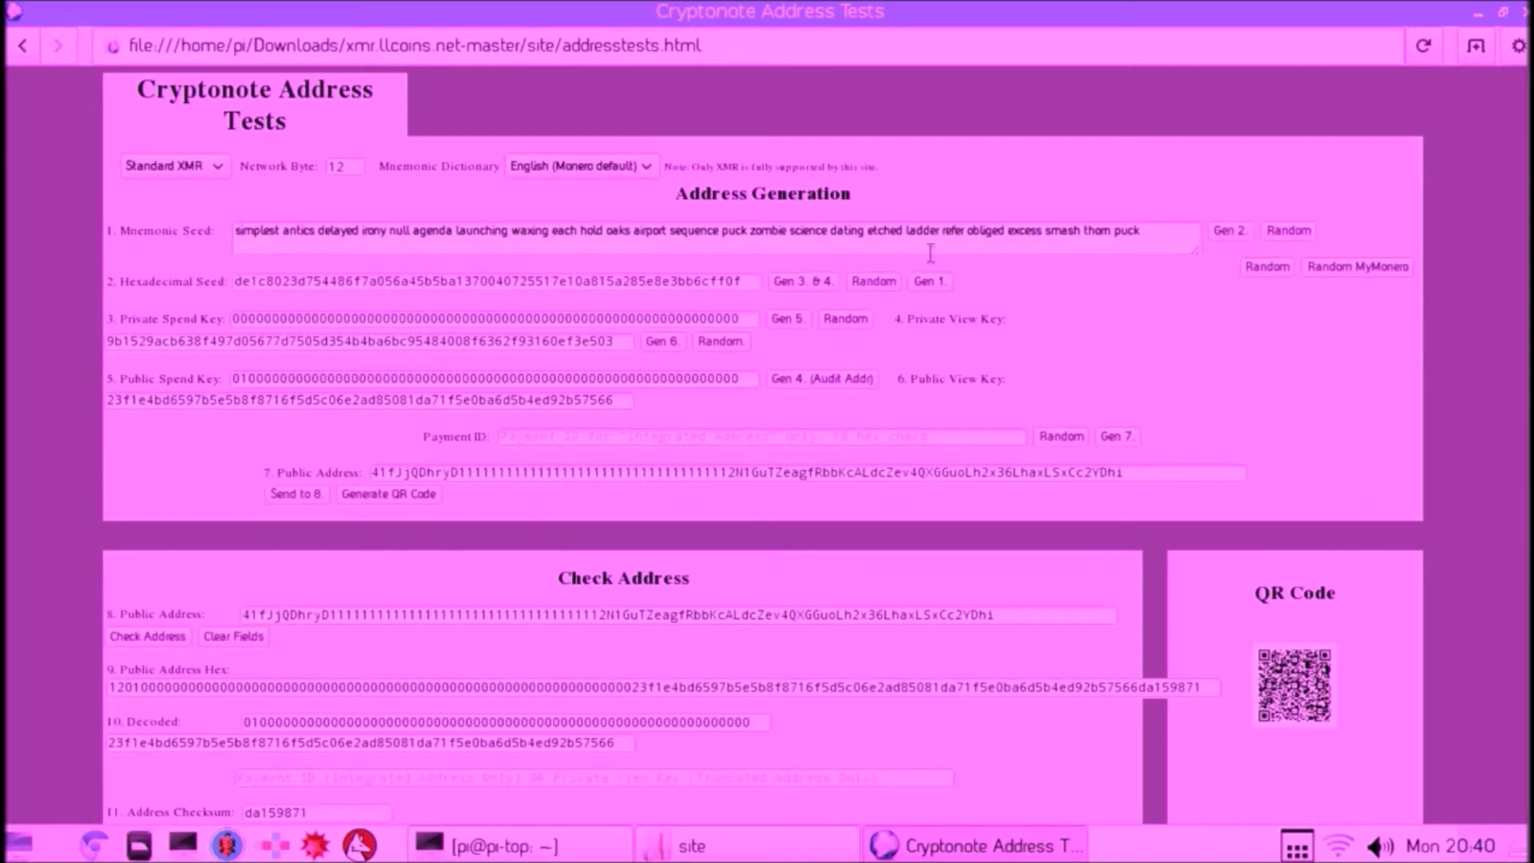
click(779, 282)
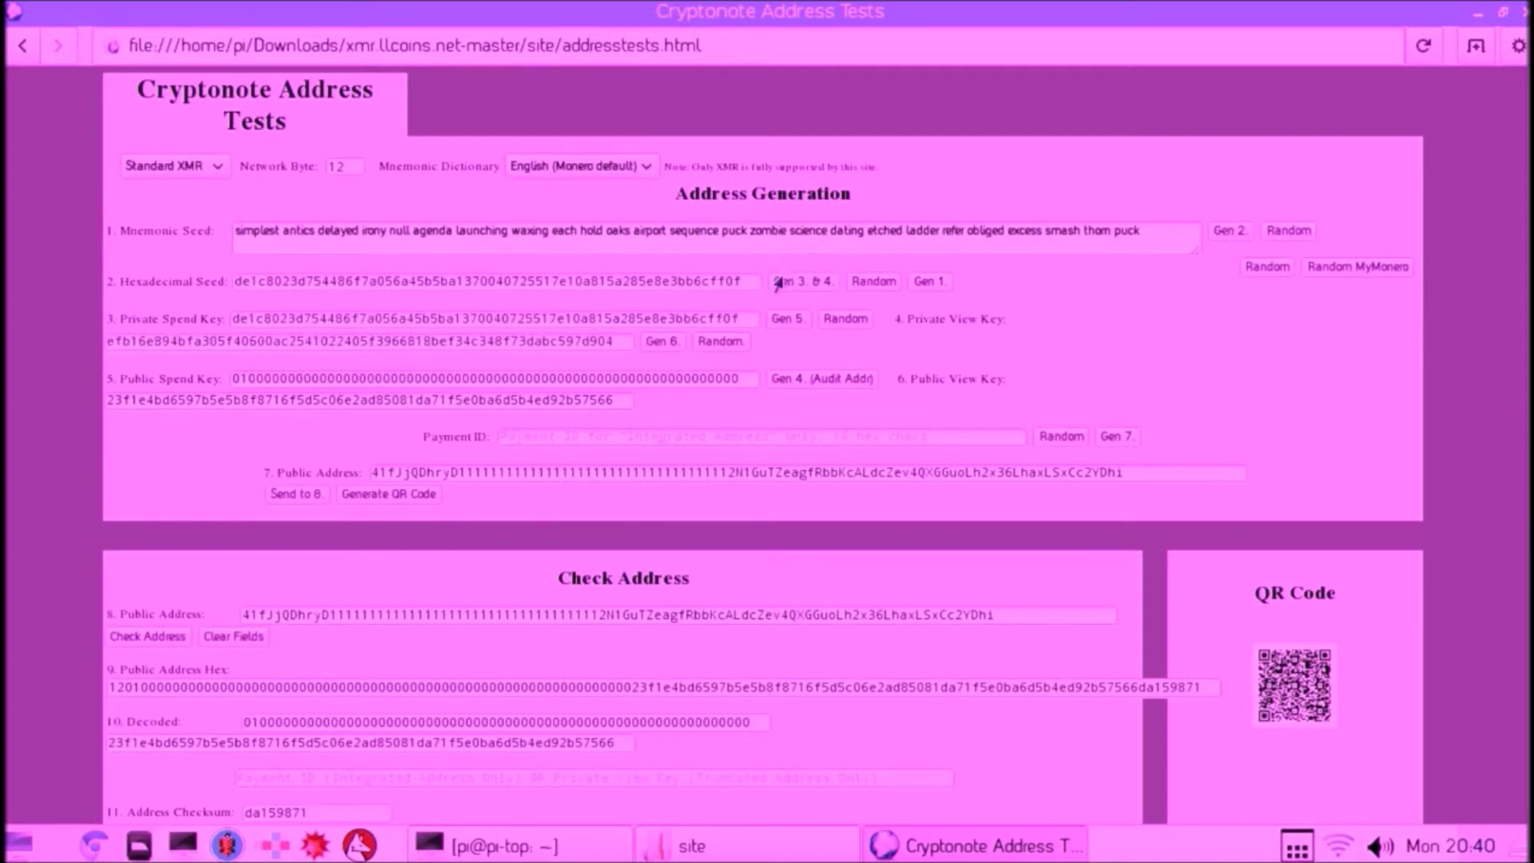
click(778, 319)
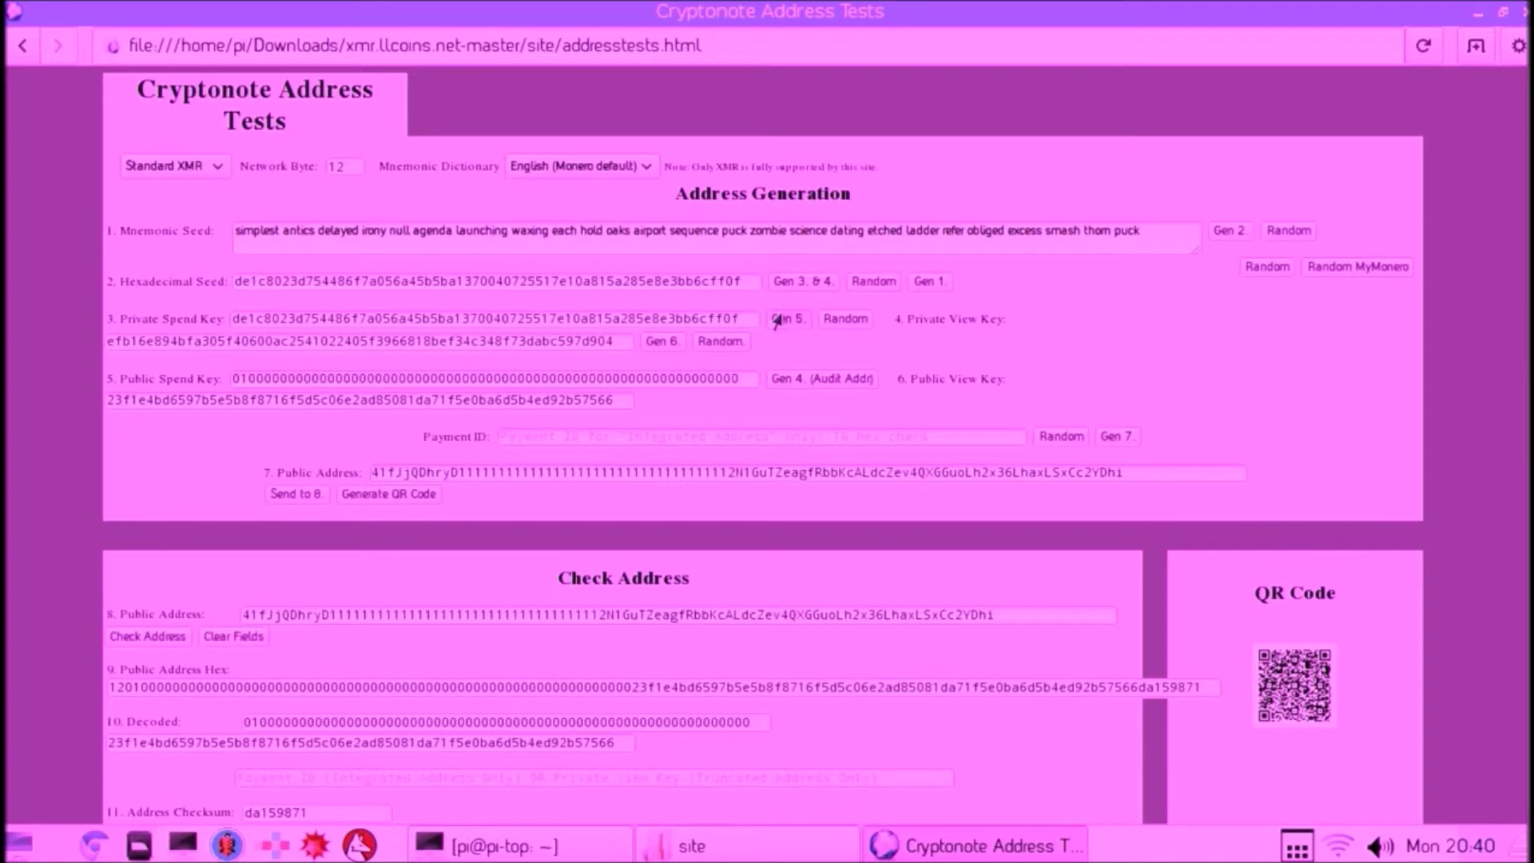
click(640, 344)
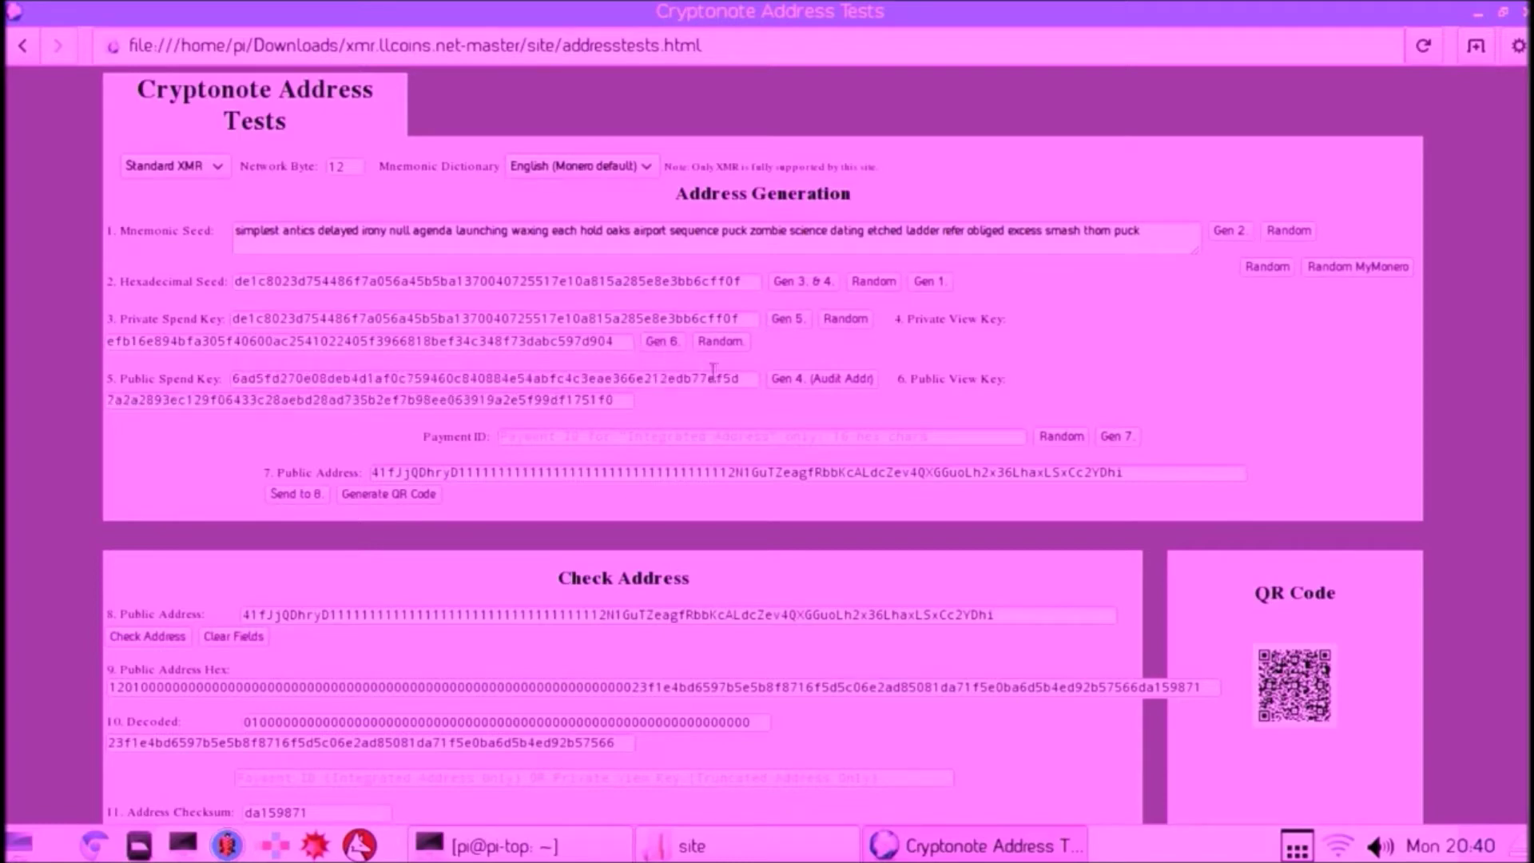
- Generate the new public address and encode it as a QR code
click(1096, 439)
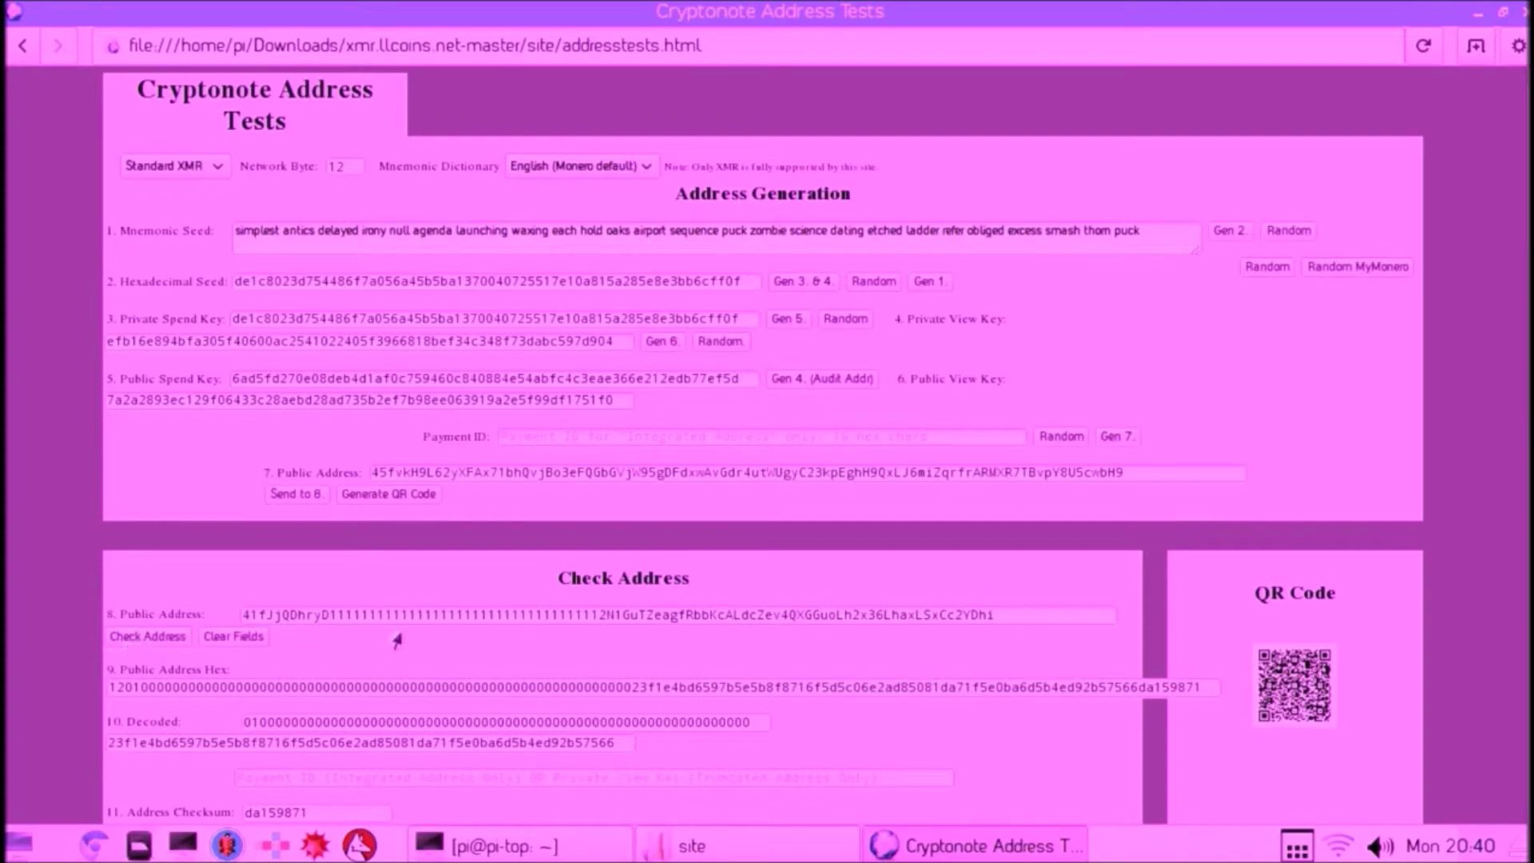
click(348, 496)
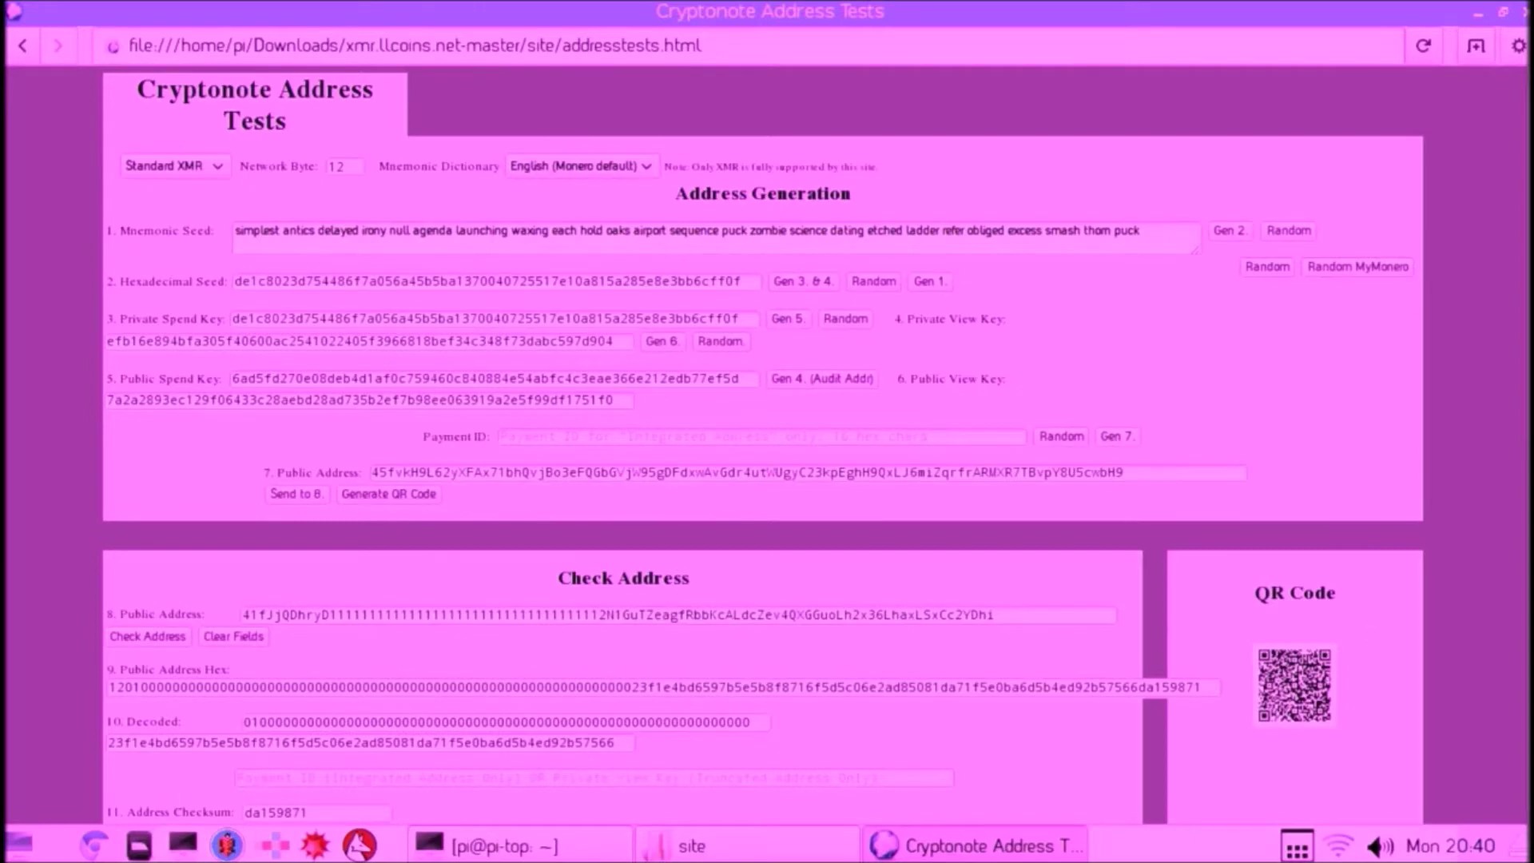
scroll(762, 439, down, 3)
scroll(762, 439, up, 3)
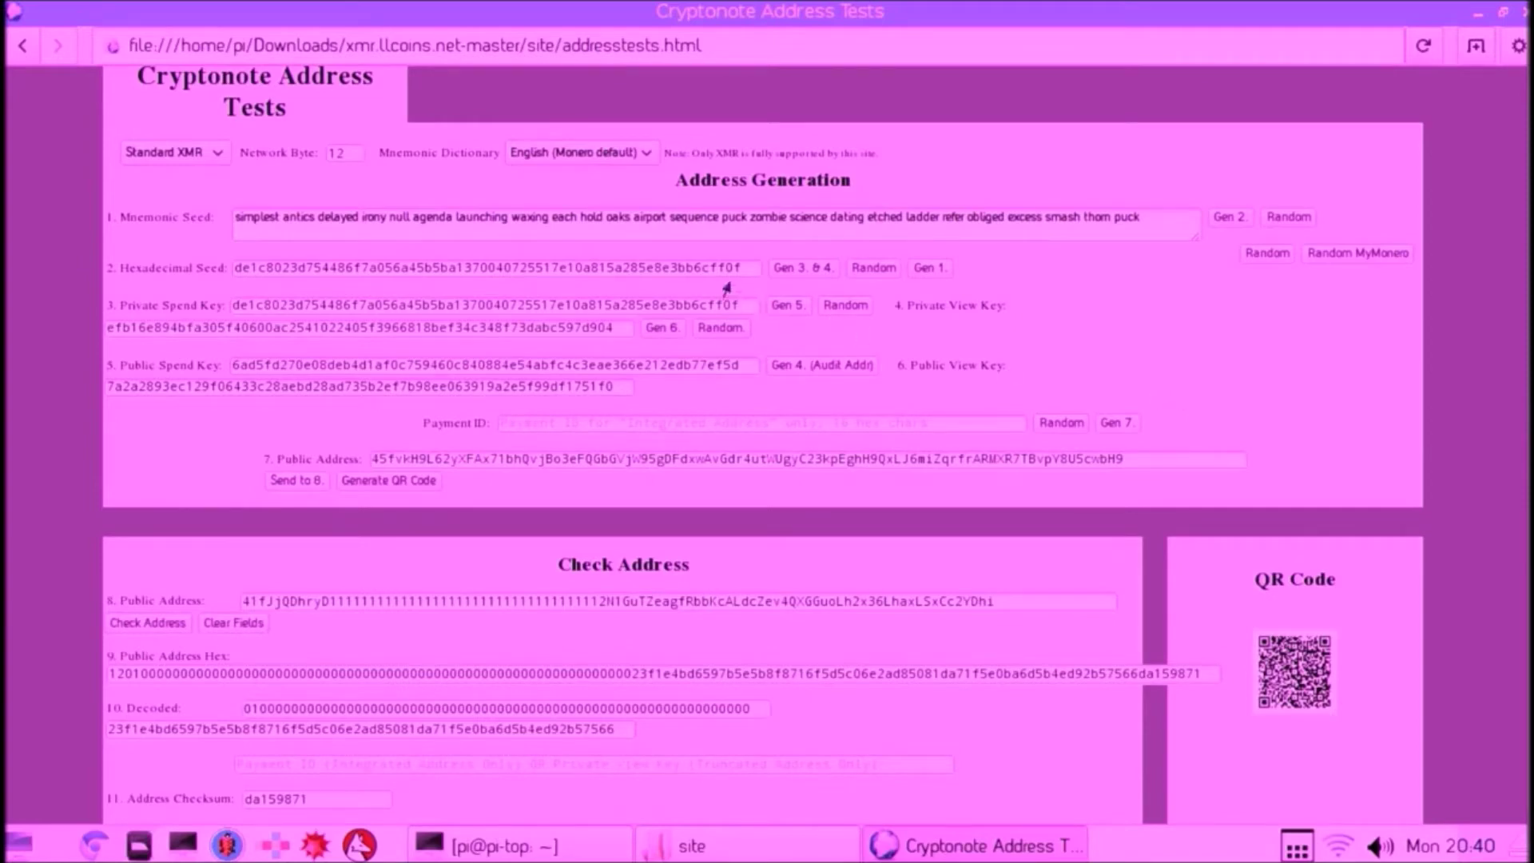
- Reload the page so all fields clear, then turn off Wi-Fi from the taskbar
click(678, 43)
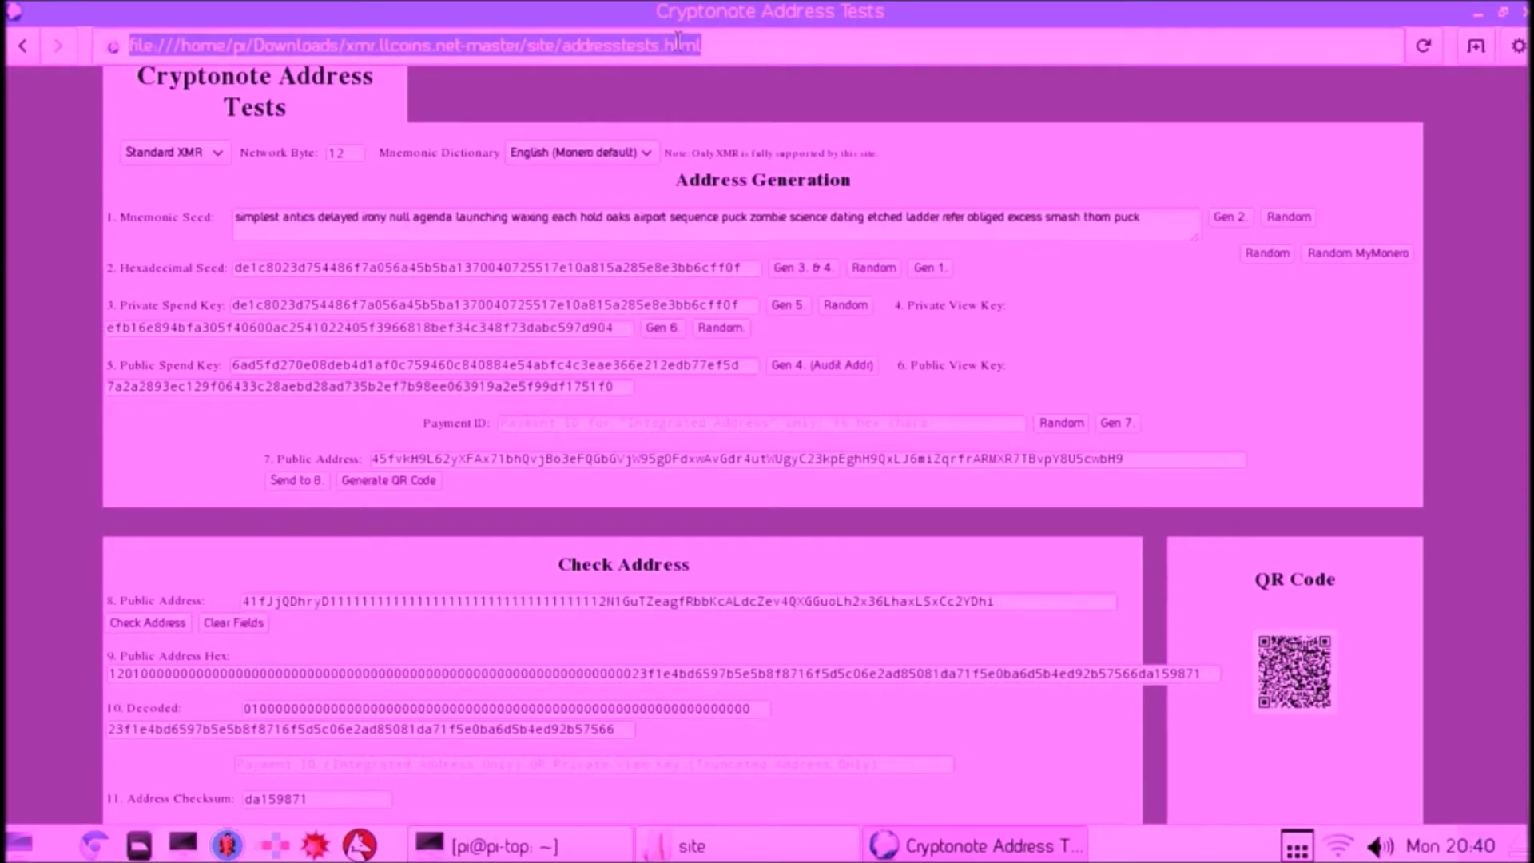
key(Return)
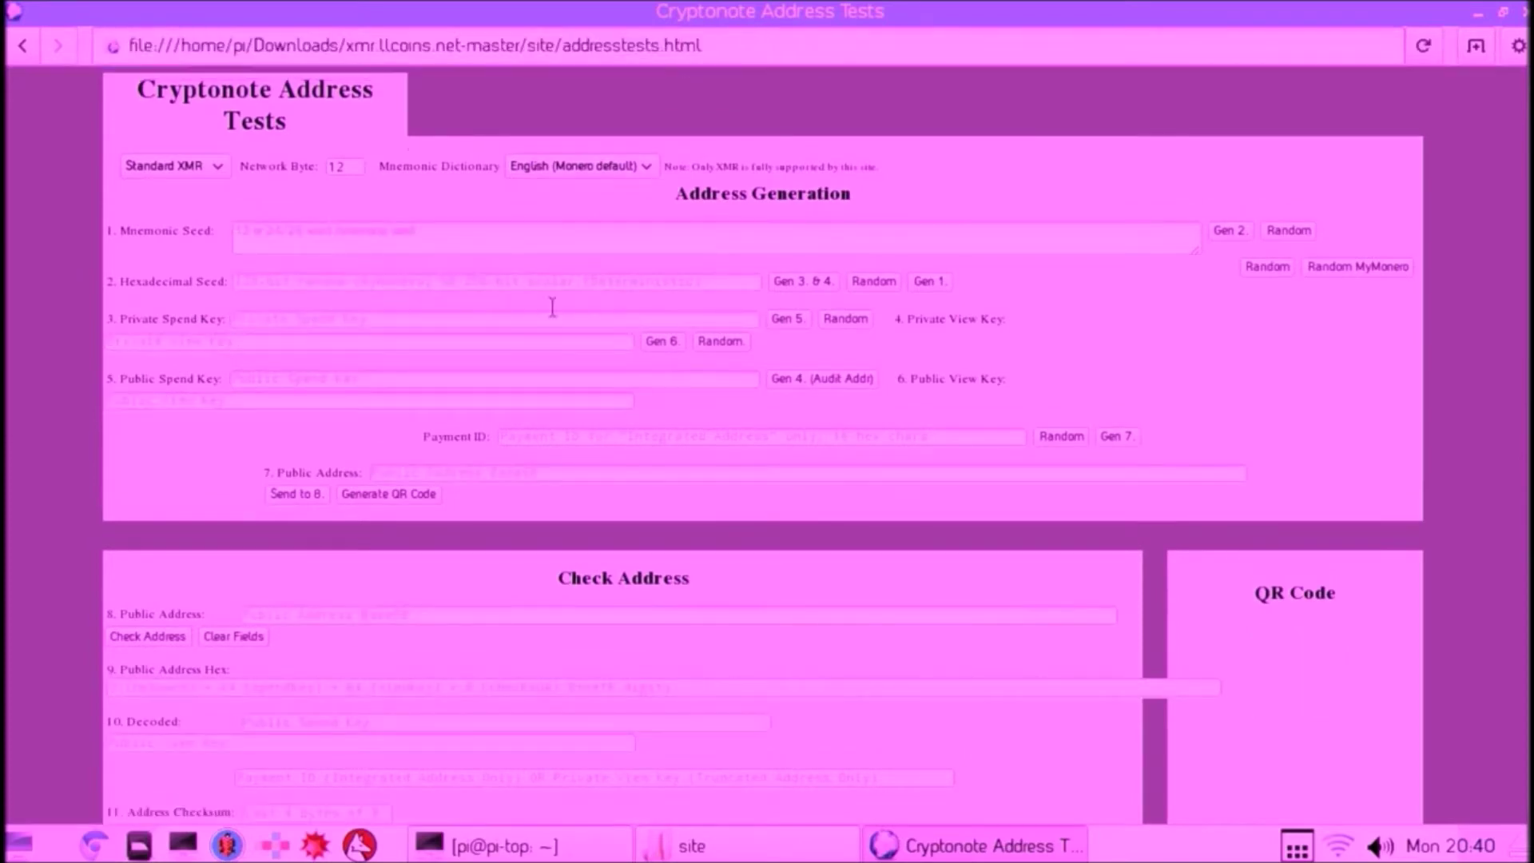
click(455, 280)
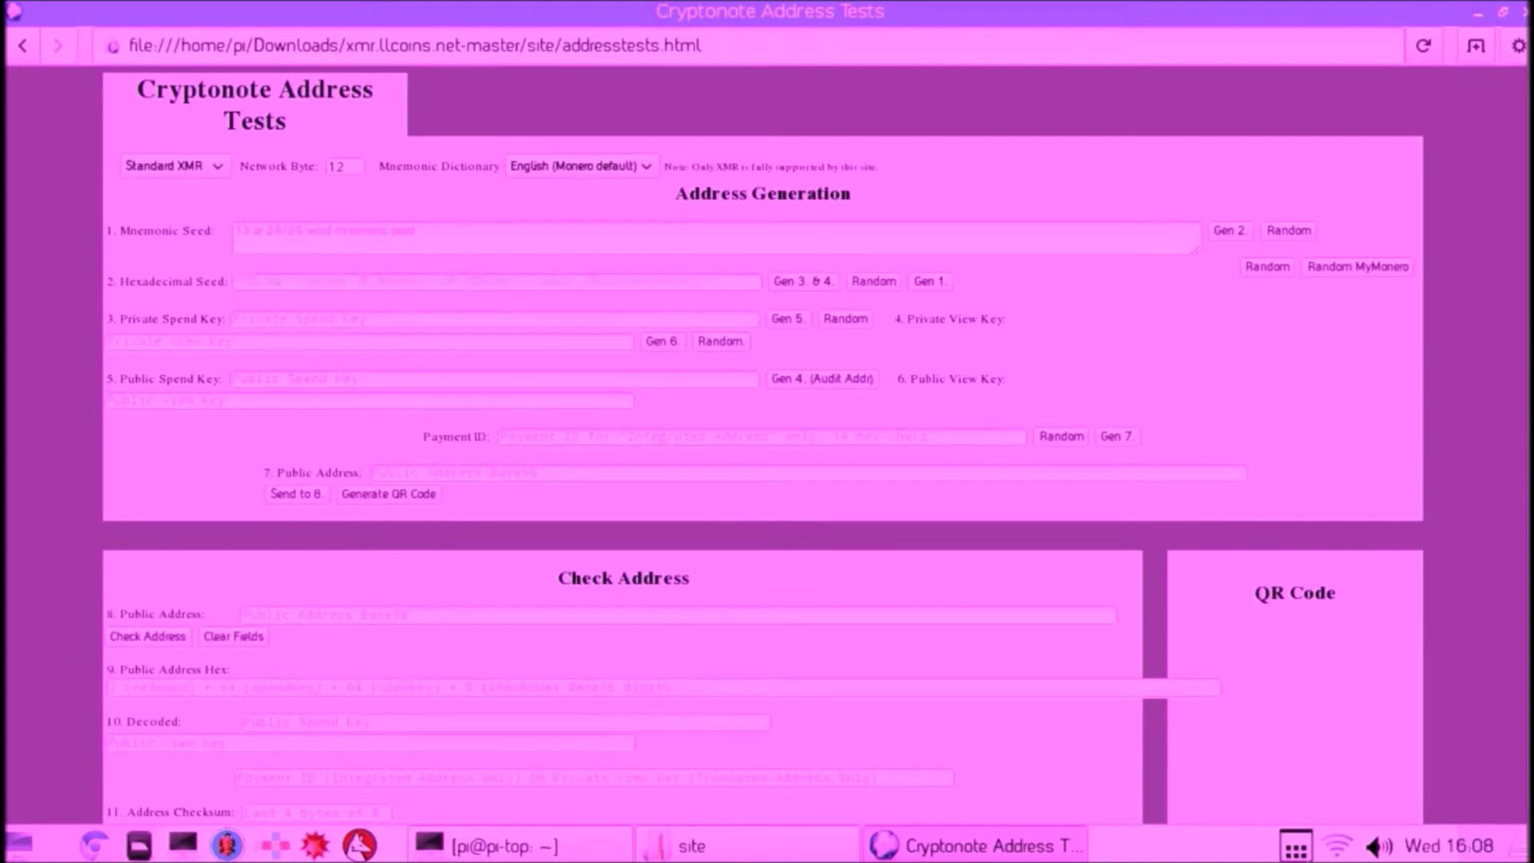
click(1336, 845)
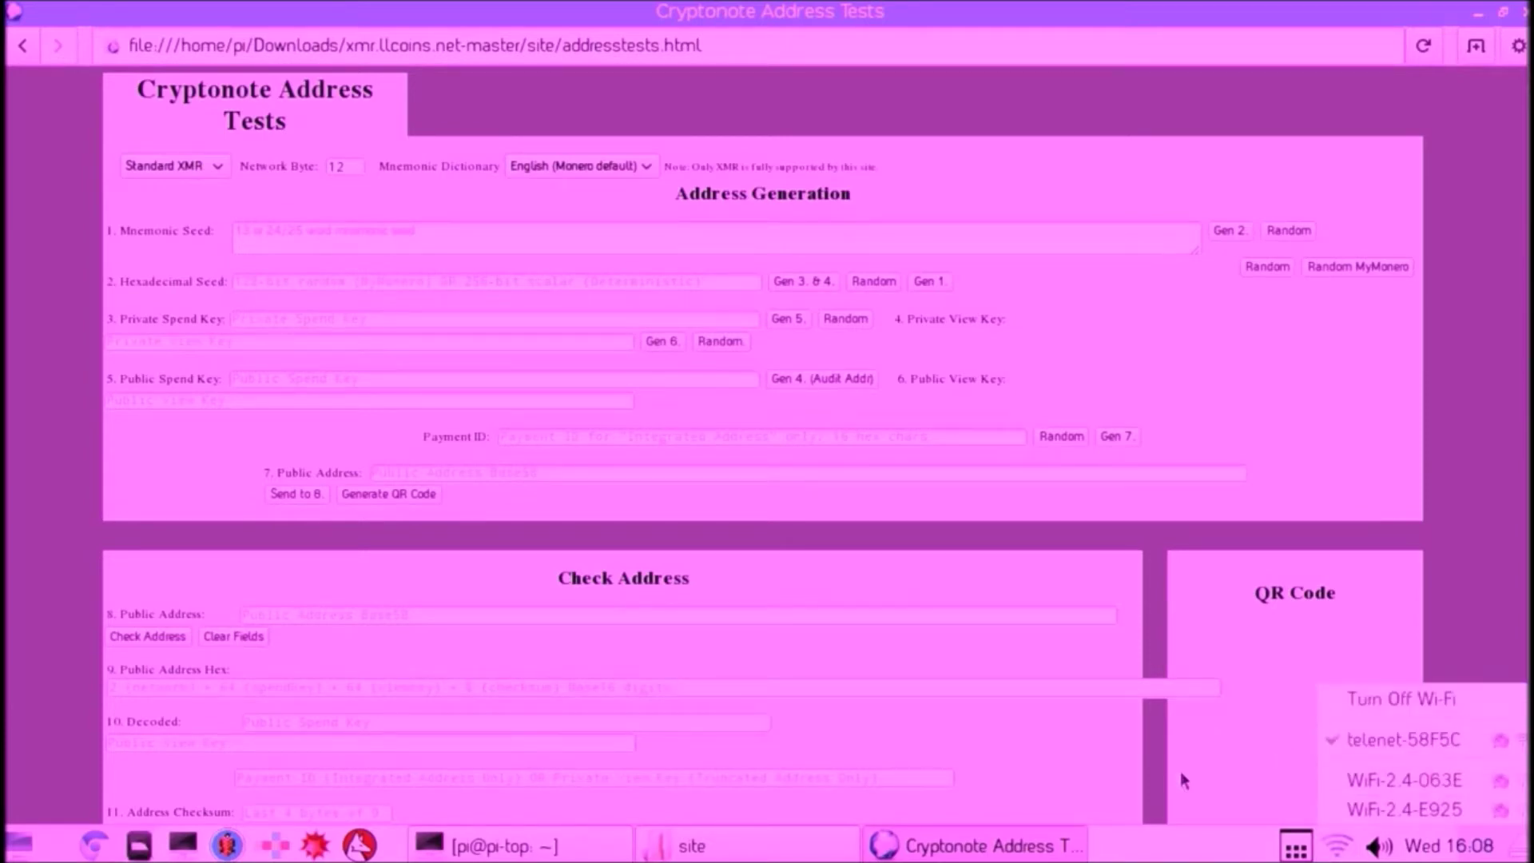
click(1352, 702)
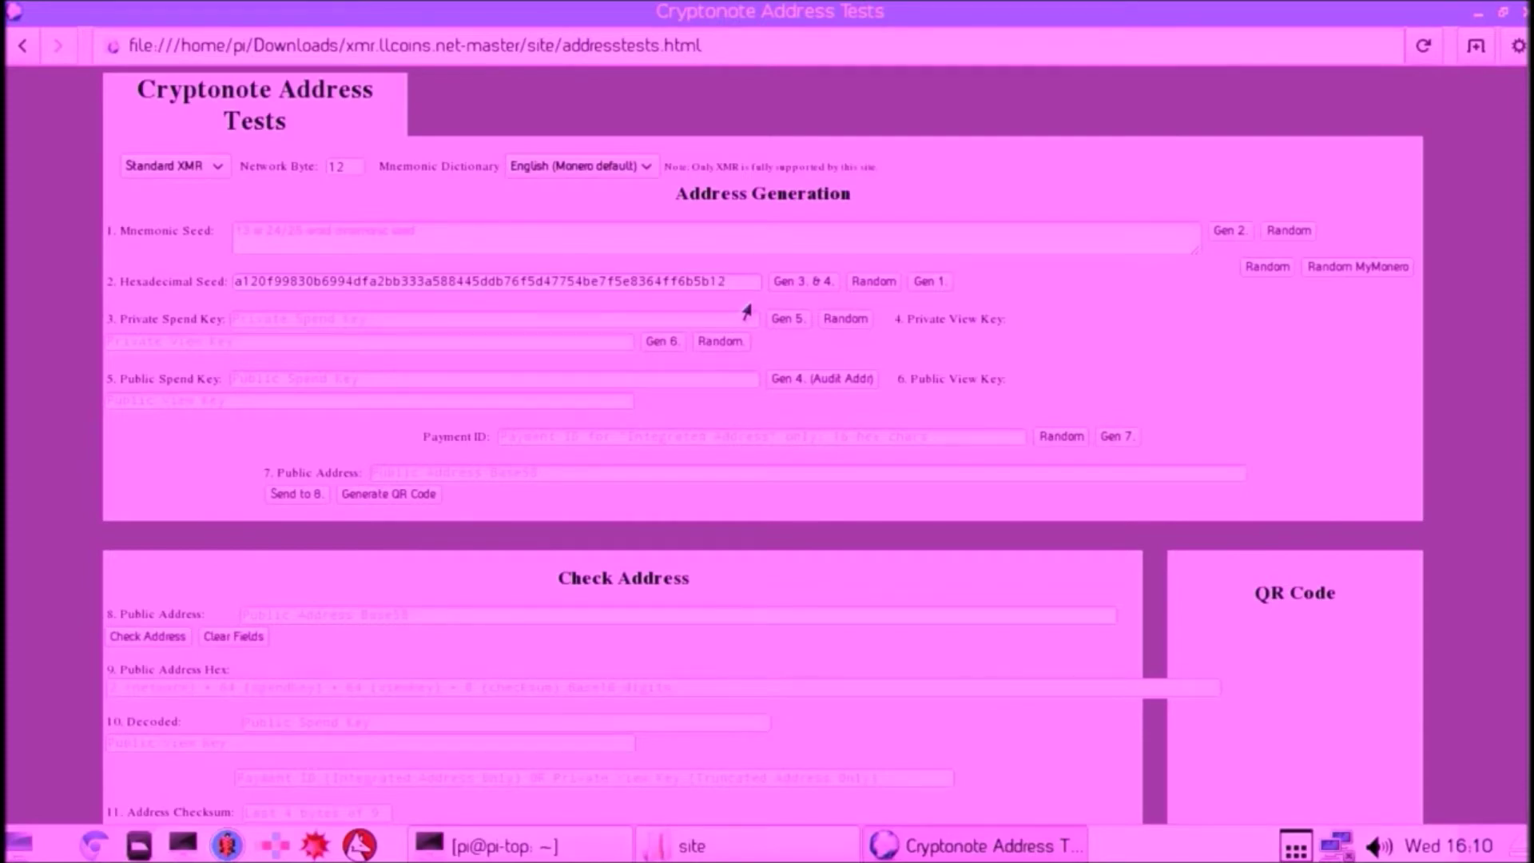
- Finish the hand-typed hex seed, then derive its mnemonic, private keys, and public spend key
text(a4)
click(926, 285)
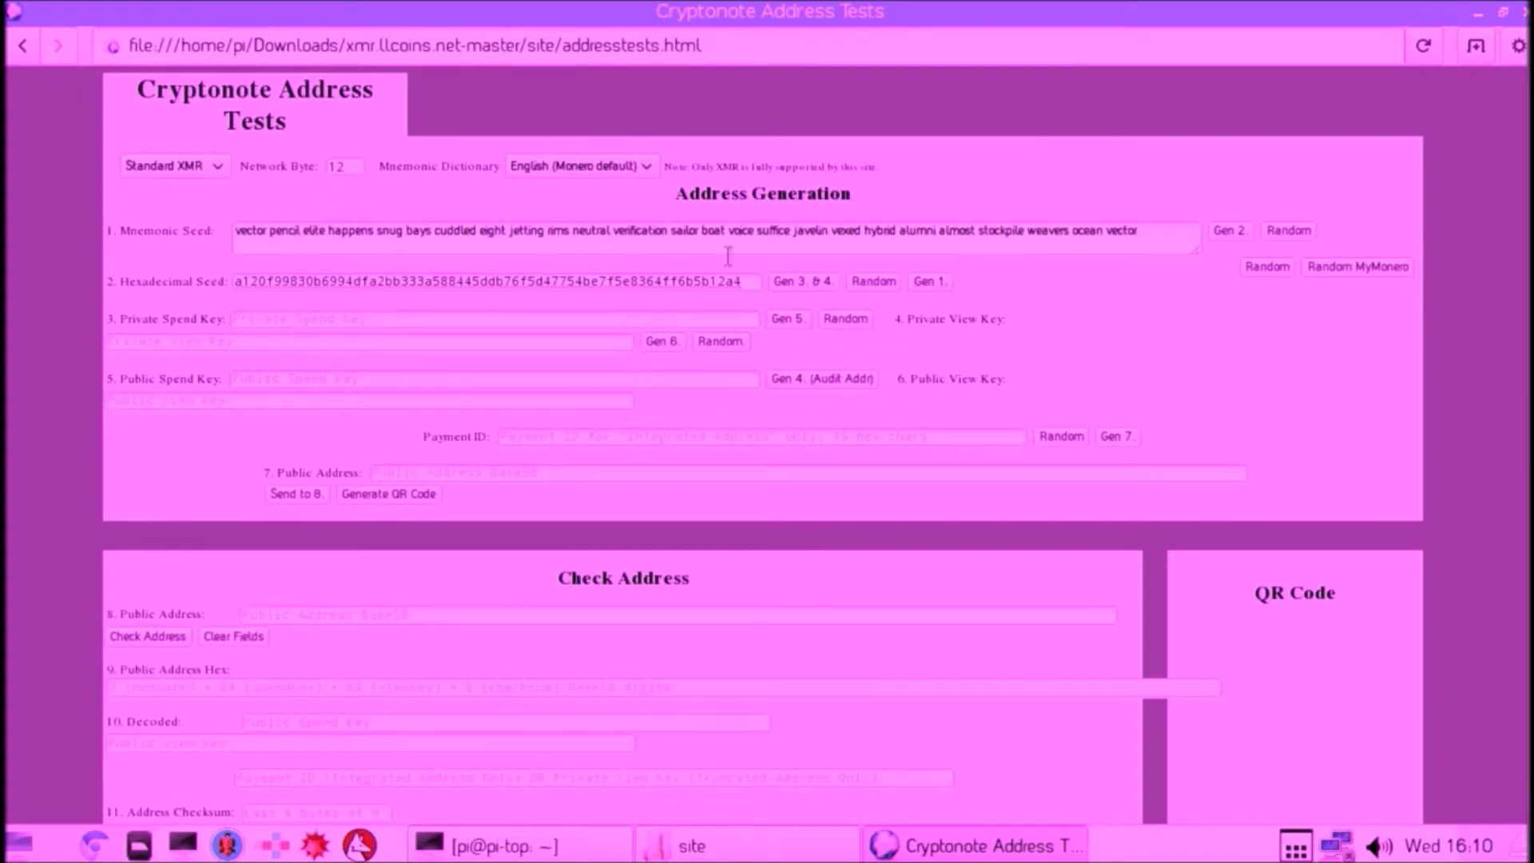
double_click(1150, 242)
key(ctrl+a)
click(1150, 242)
click(779, 292)
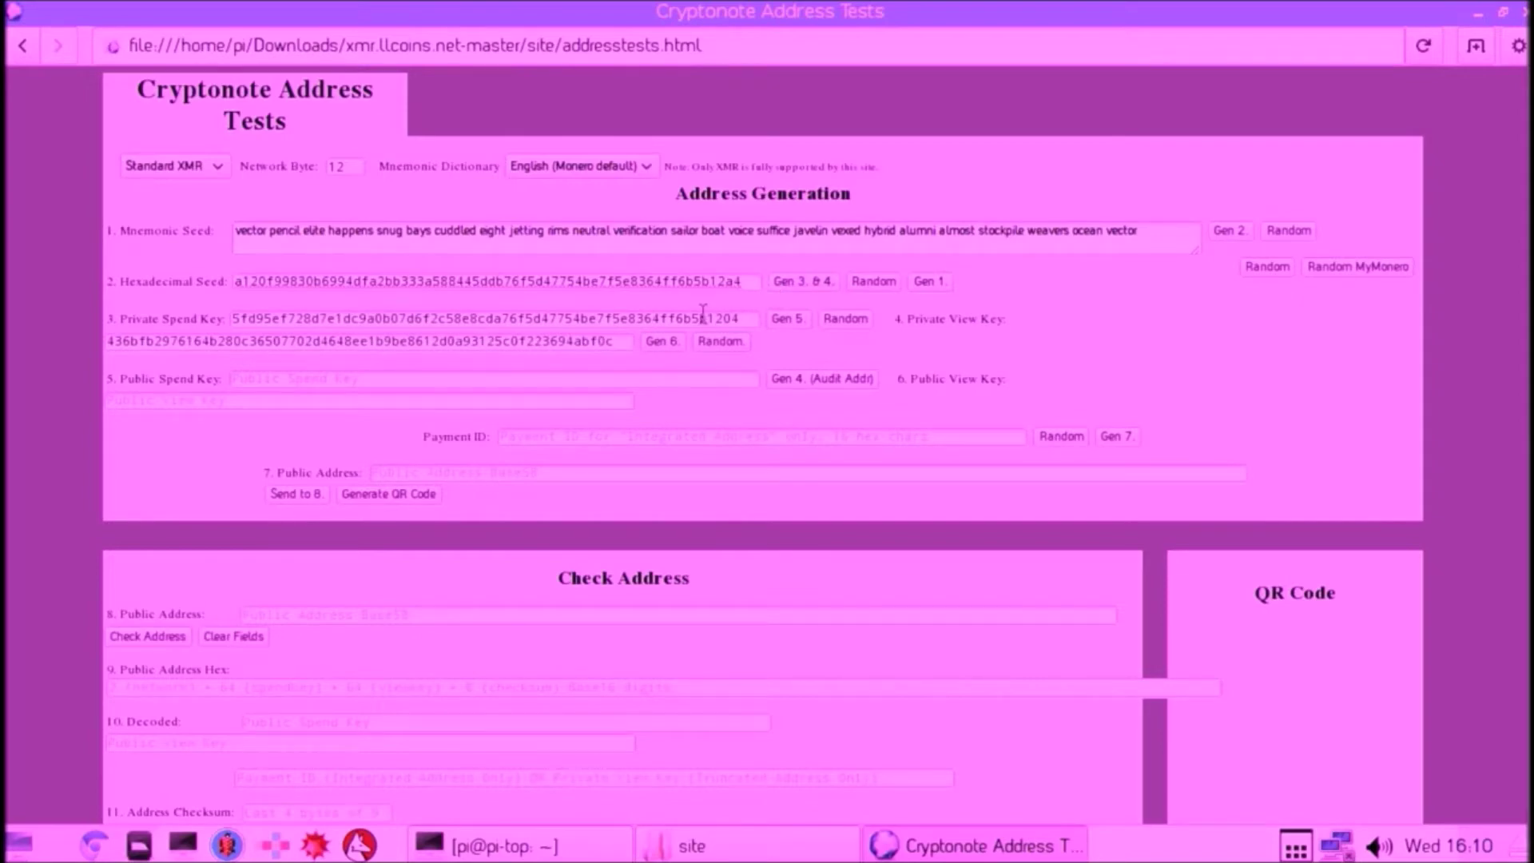
click(794, 321)
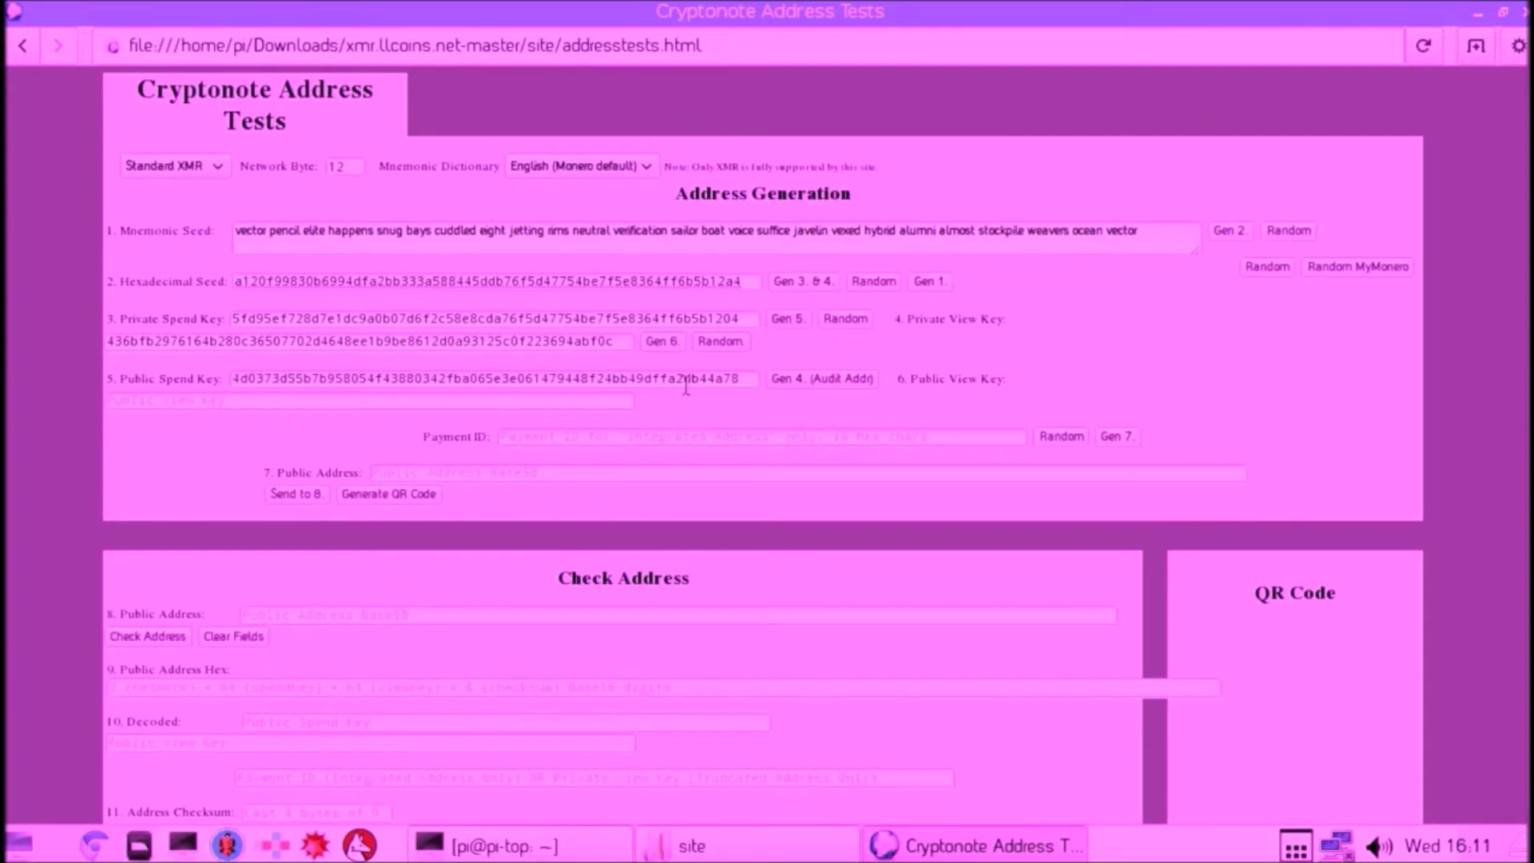
- Derive the public view key, then the public address and its QR code (Gen 6, Gen 7)
double_click(546, 350)
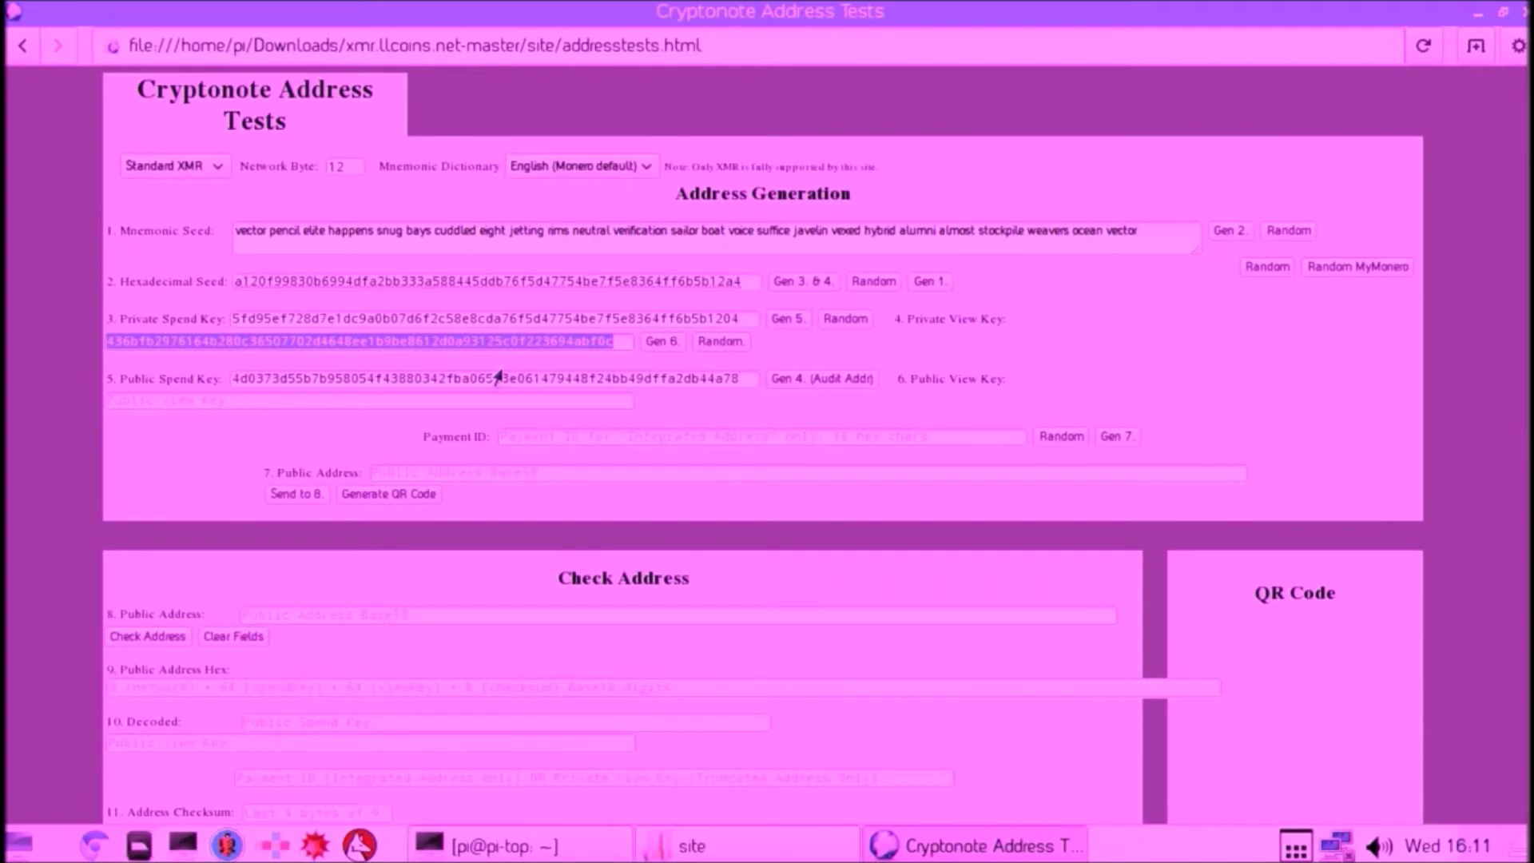
click(644, 352)
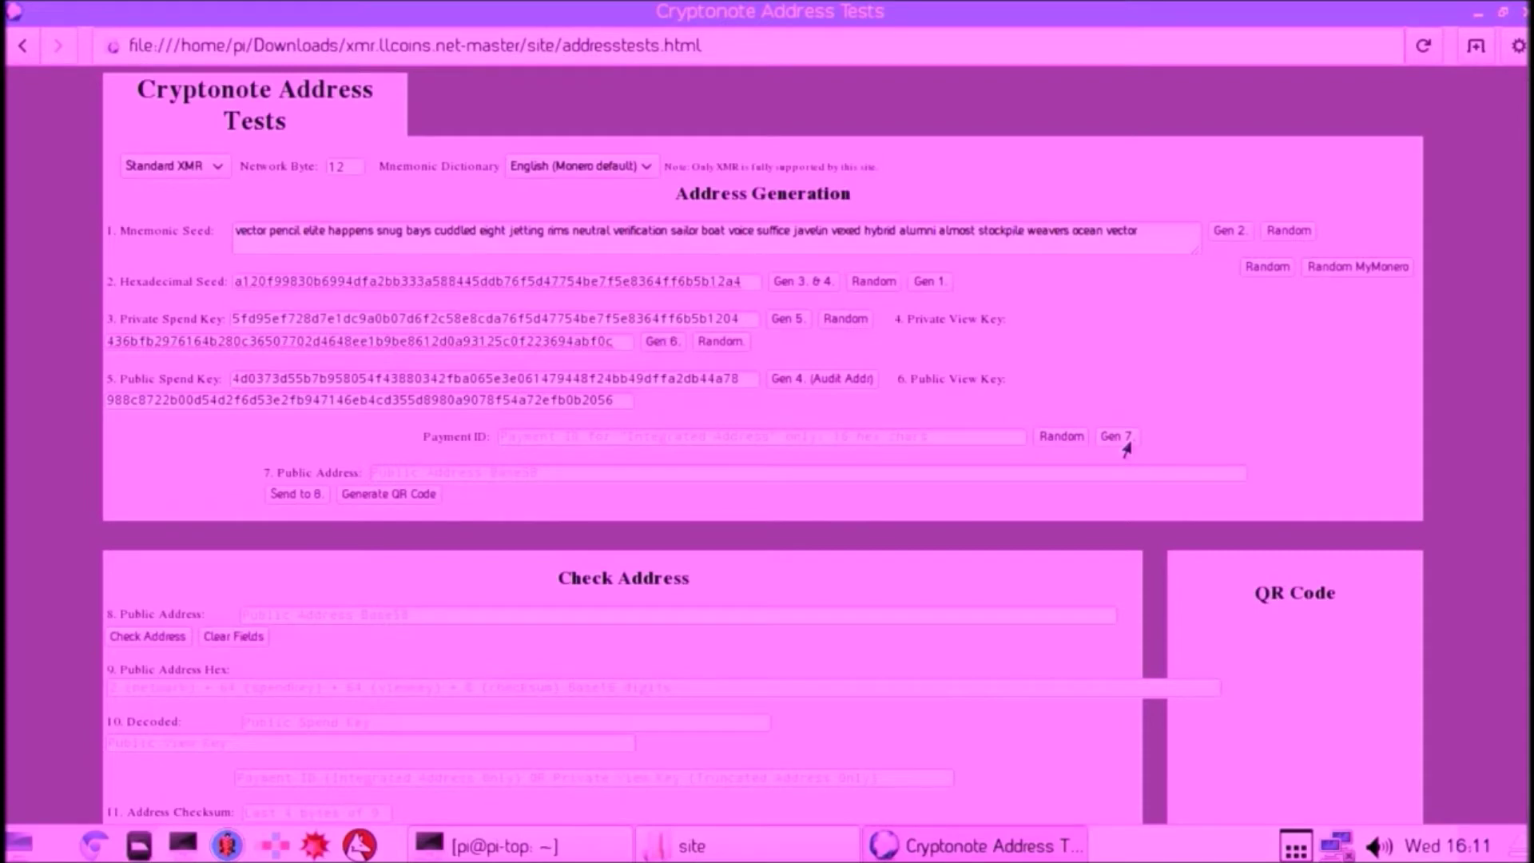
click(1125, 445)
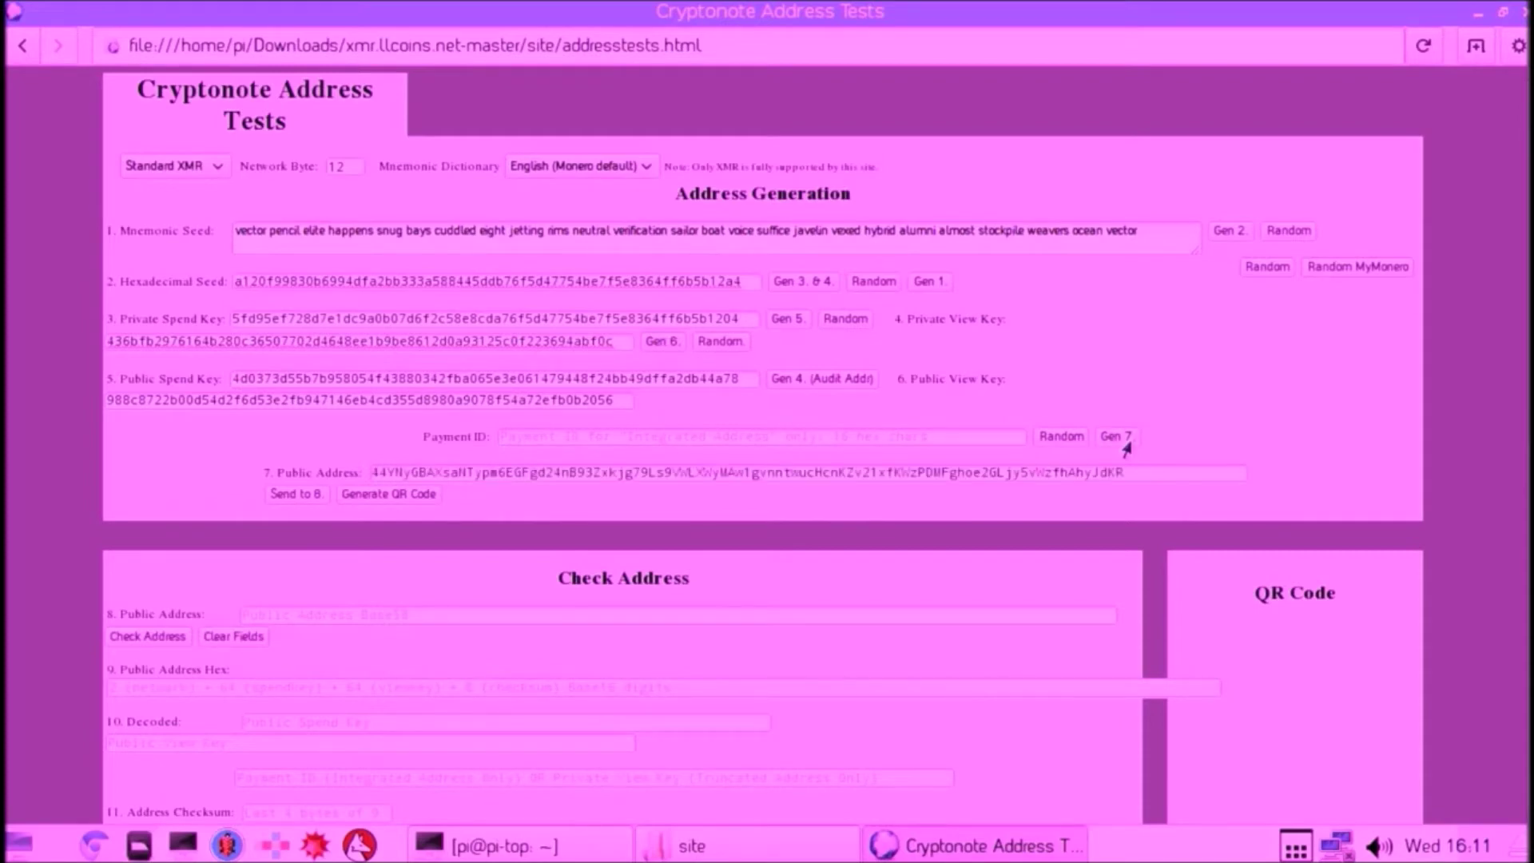
double_click(1086, 473)
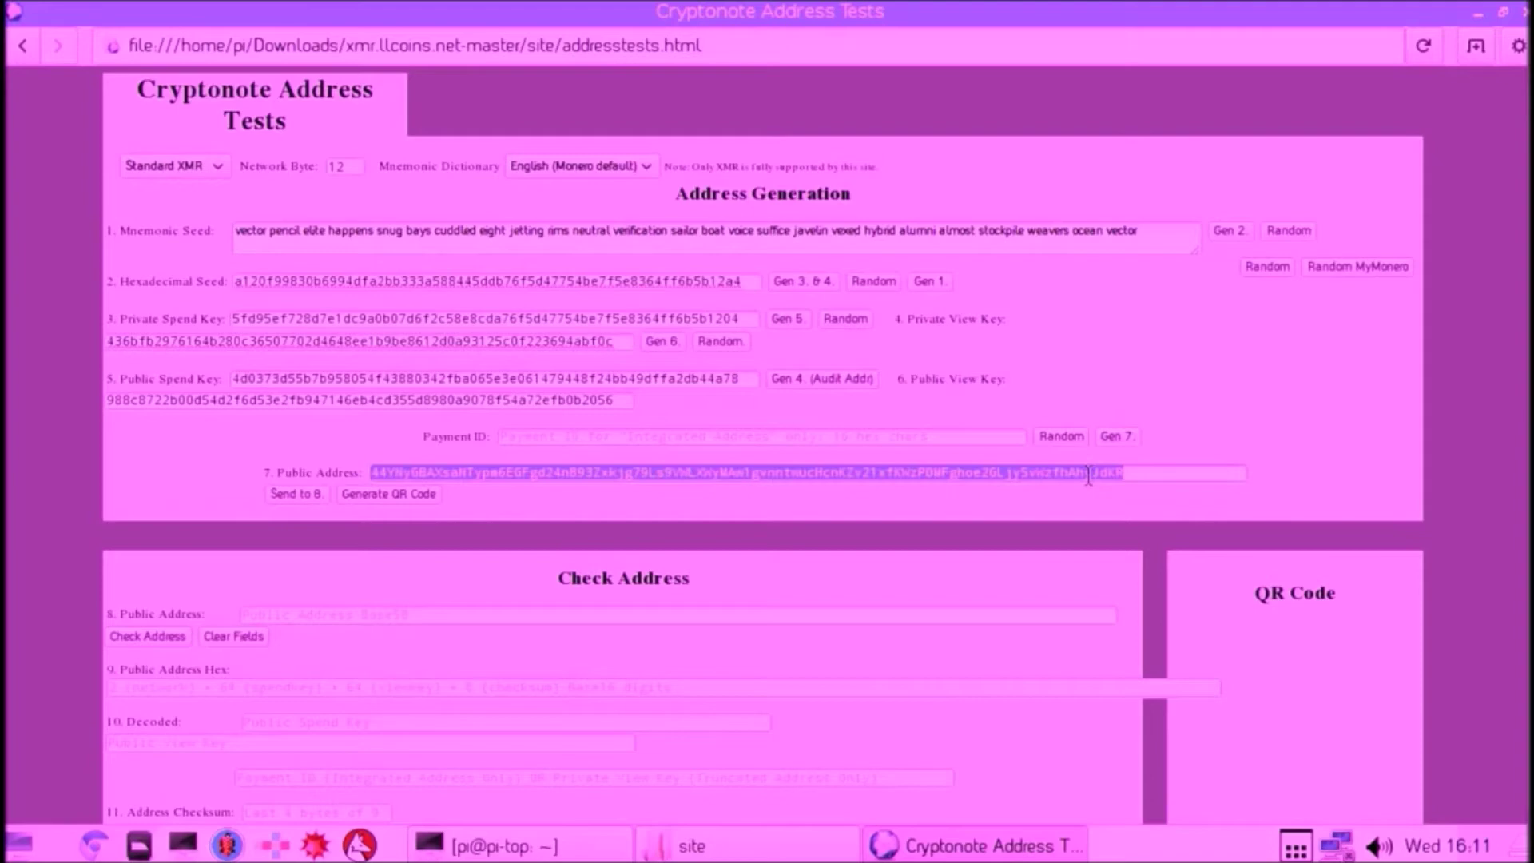
click(369, 495)
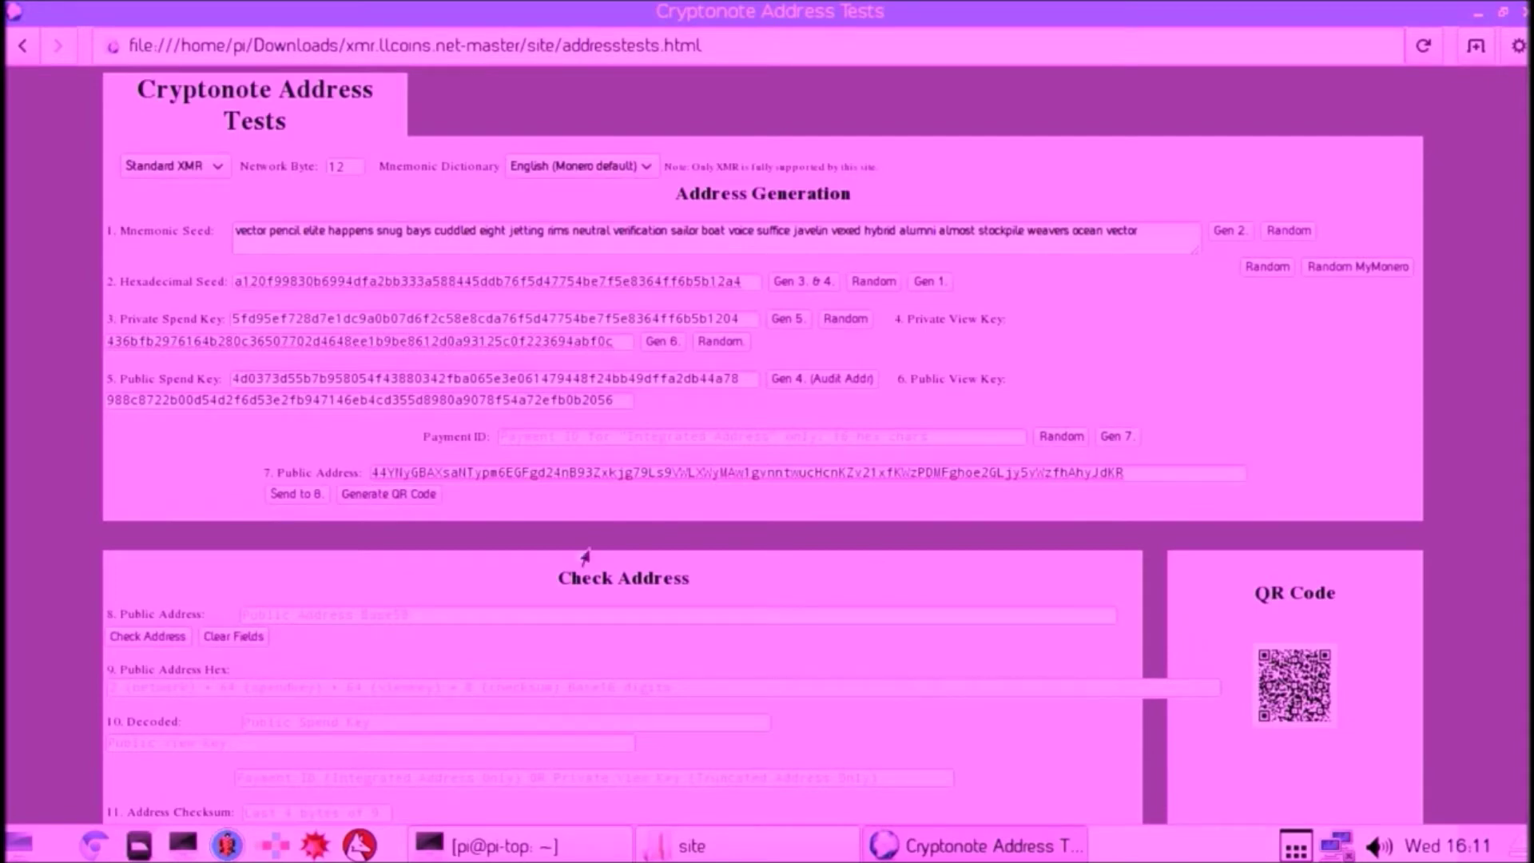
- Confirm the new address is a valid Standard XMR address (#14 equals #11), then reload the page
click(281, 493)
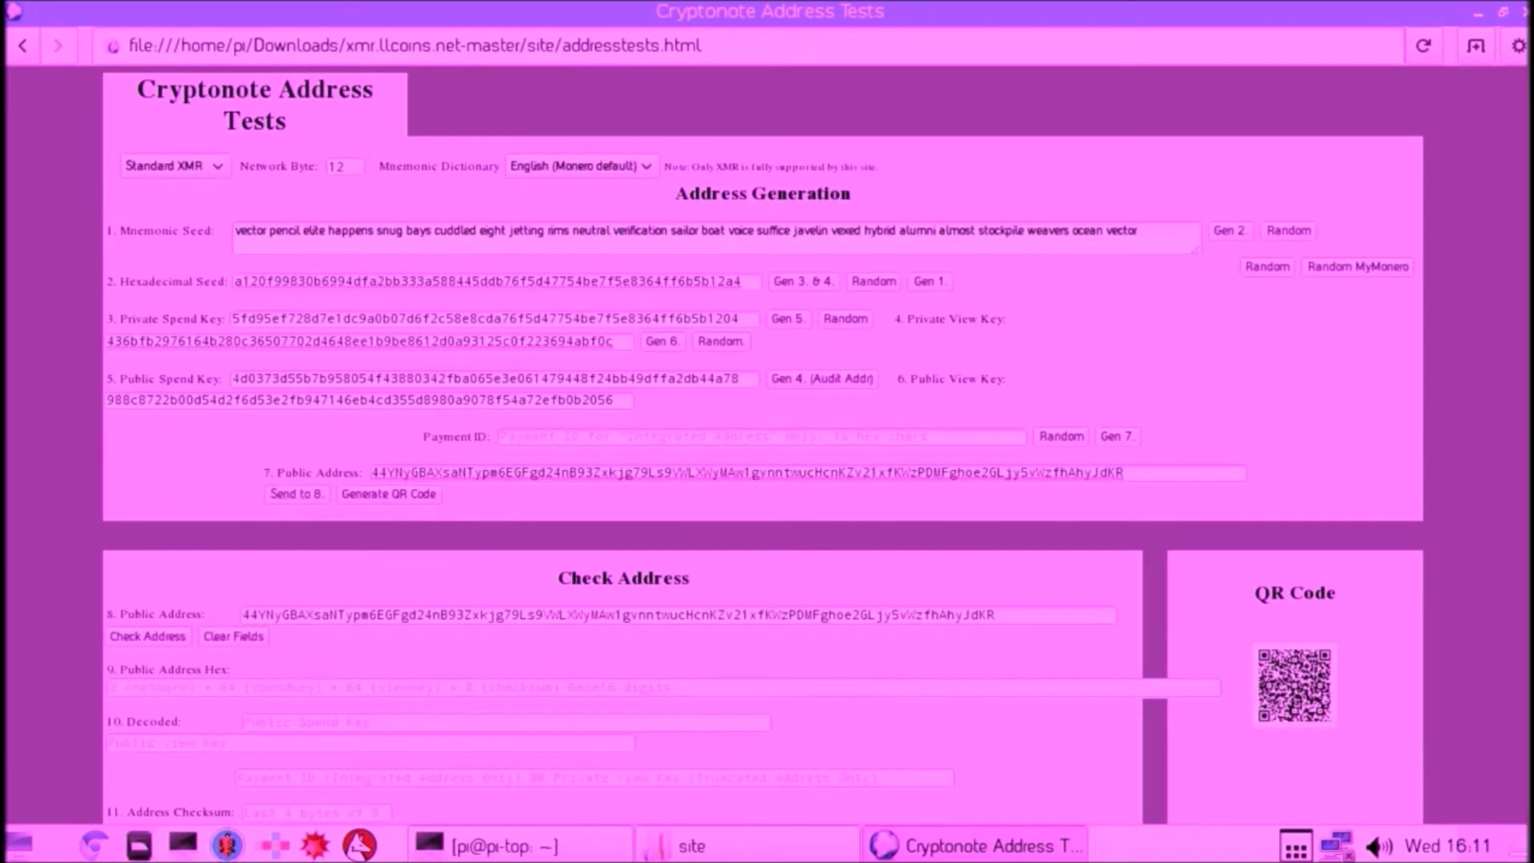
scroll(662, 759, down, 5)
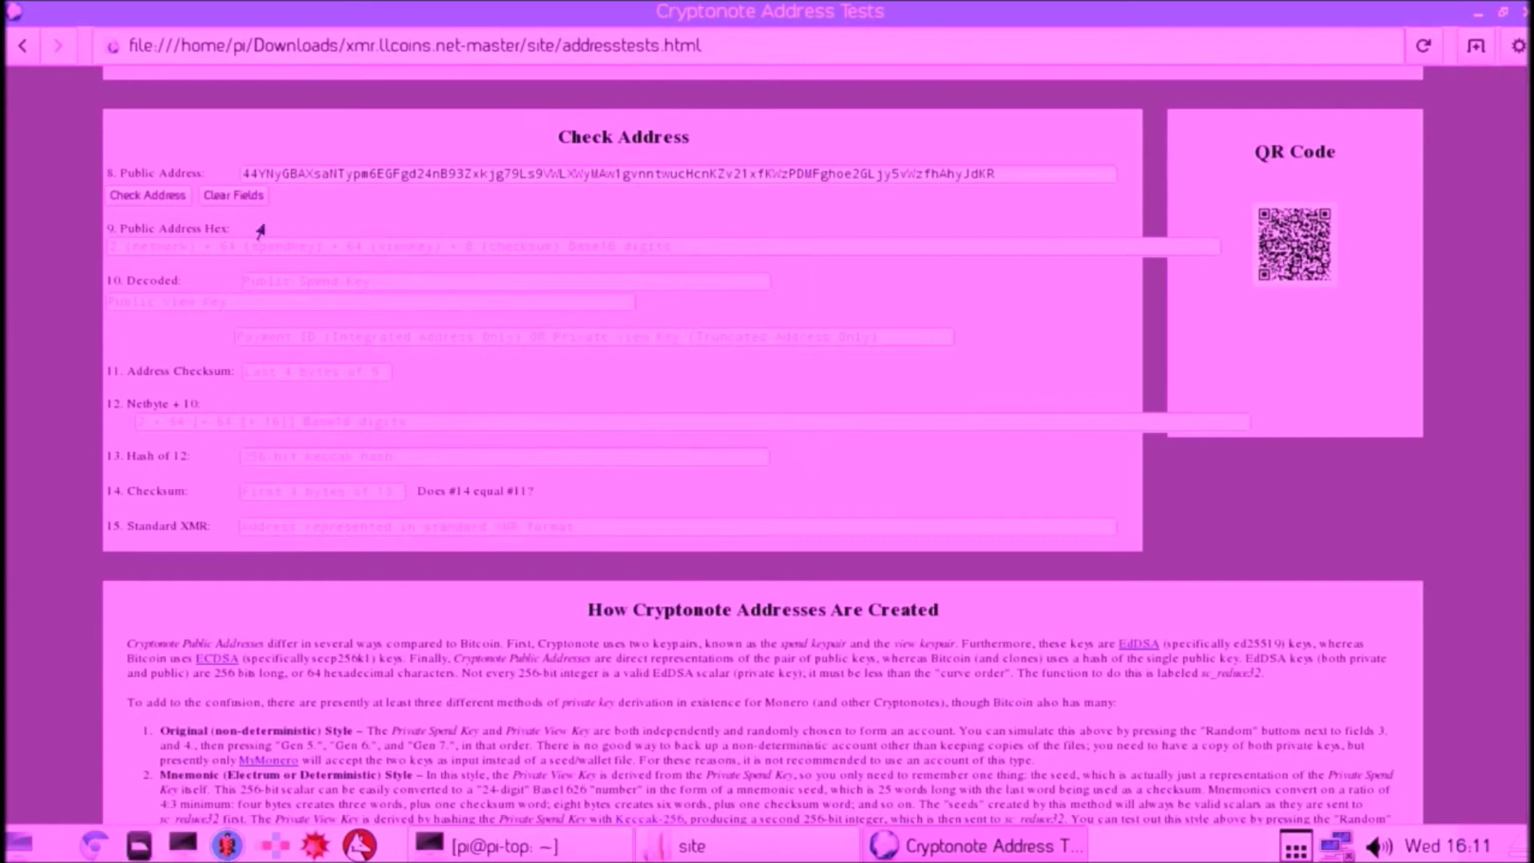
click(141, 199)
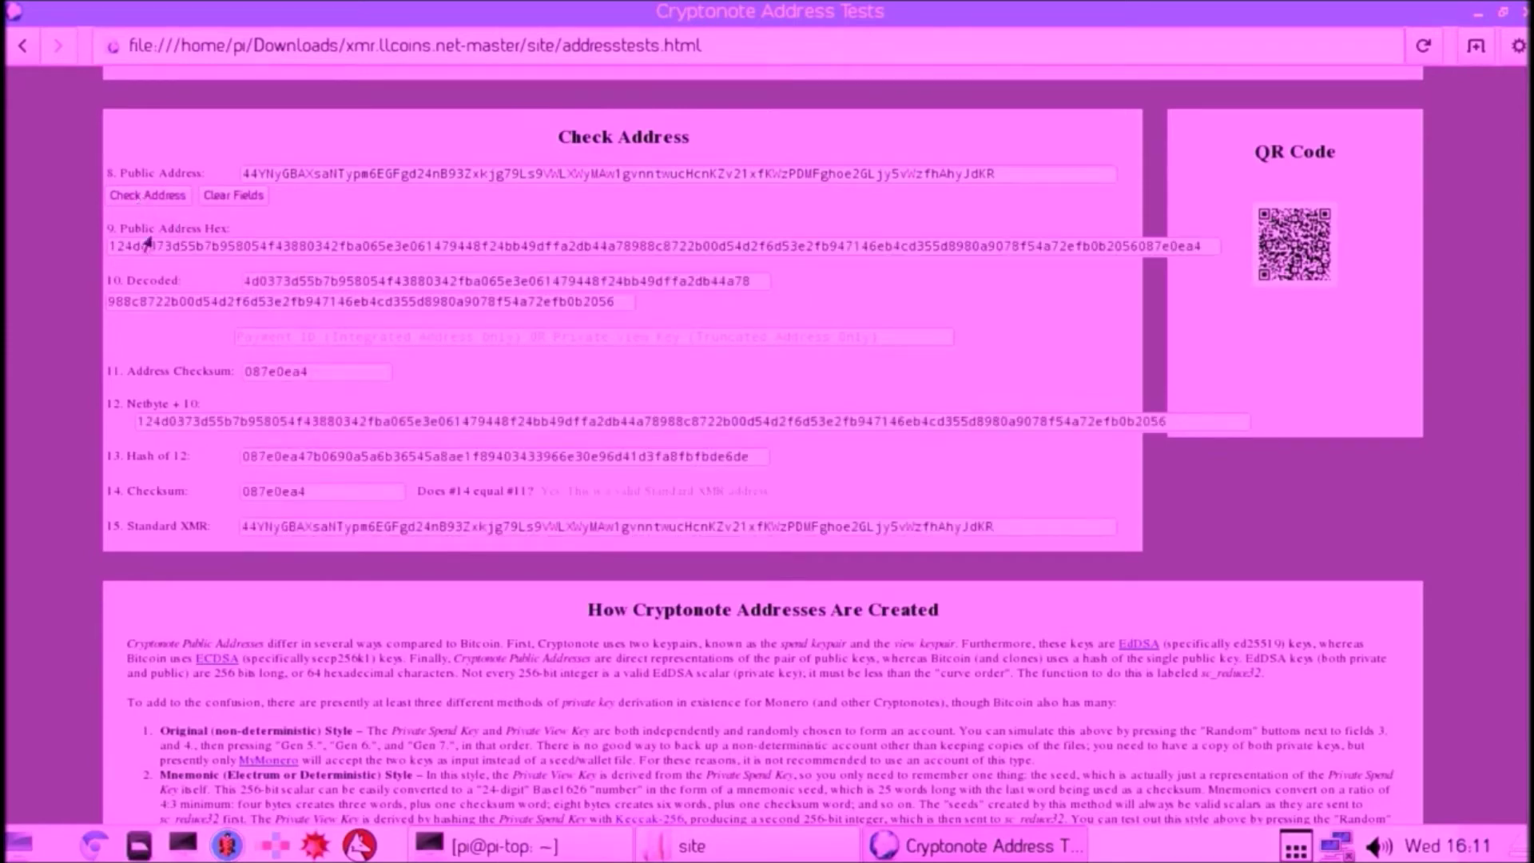
triple_click(696, 486)
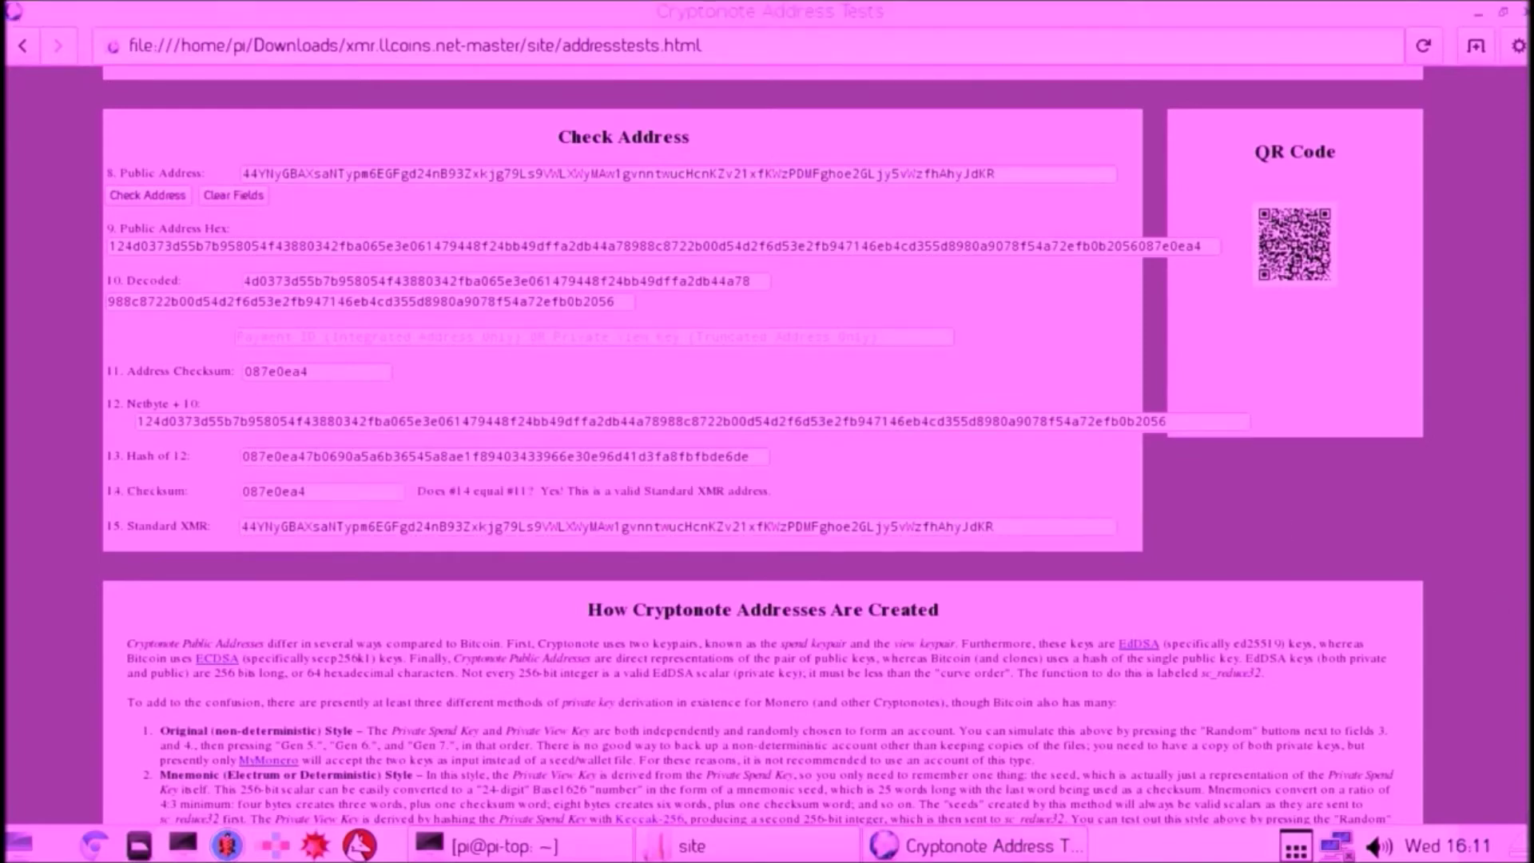
key(alt+Tab)
scroll(762, 445, up, 5)
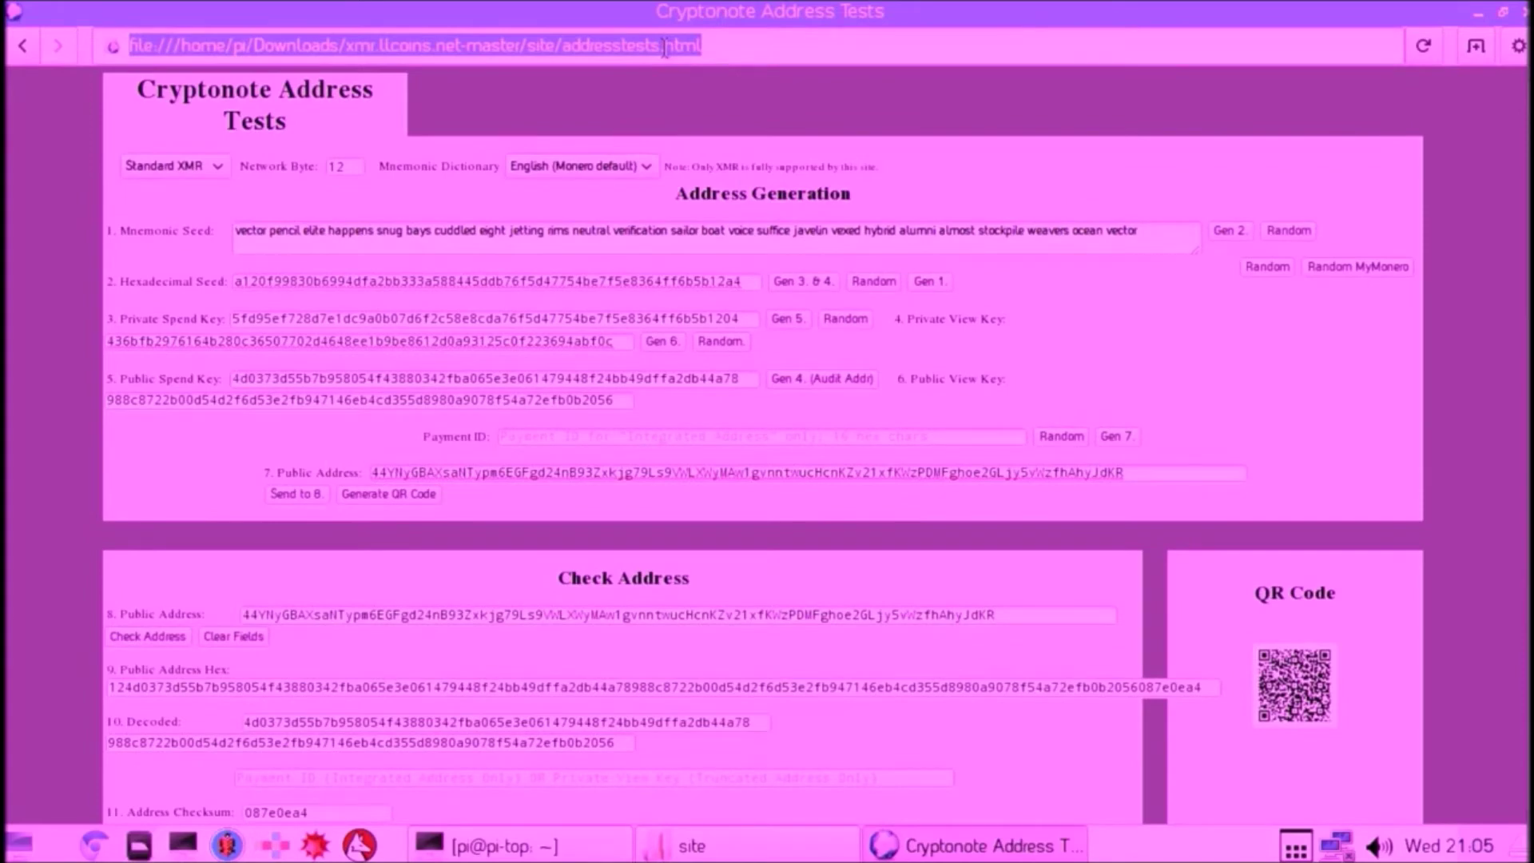
key(Return)
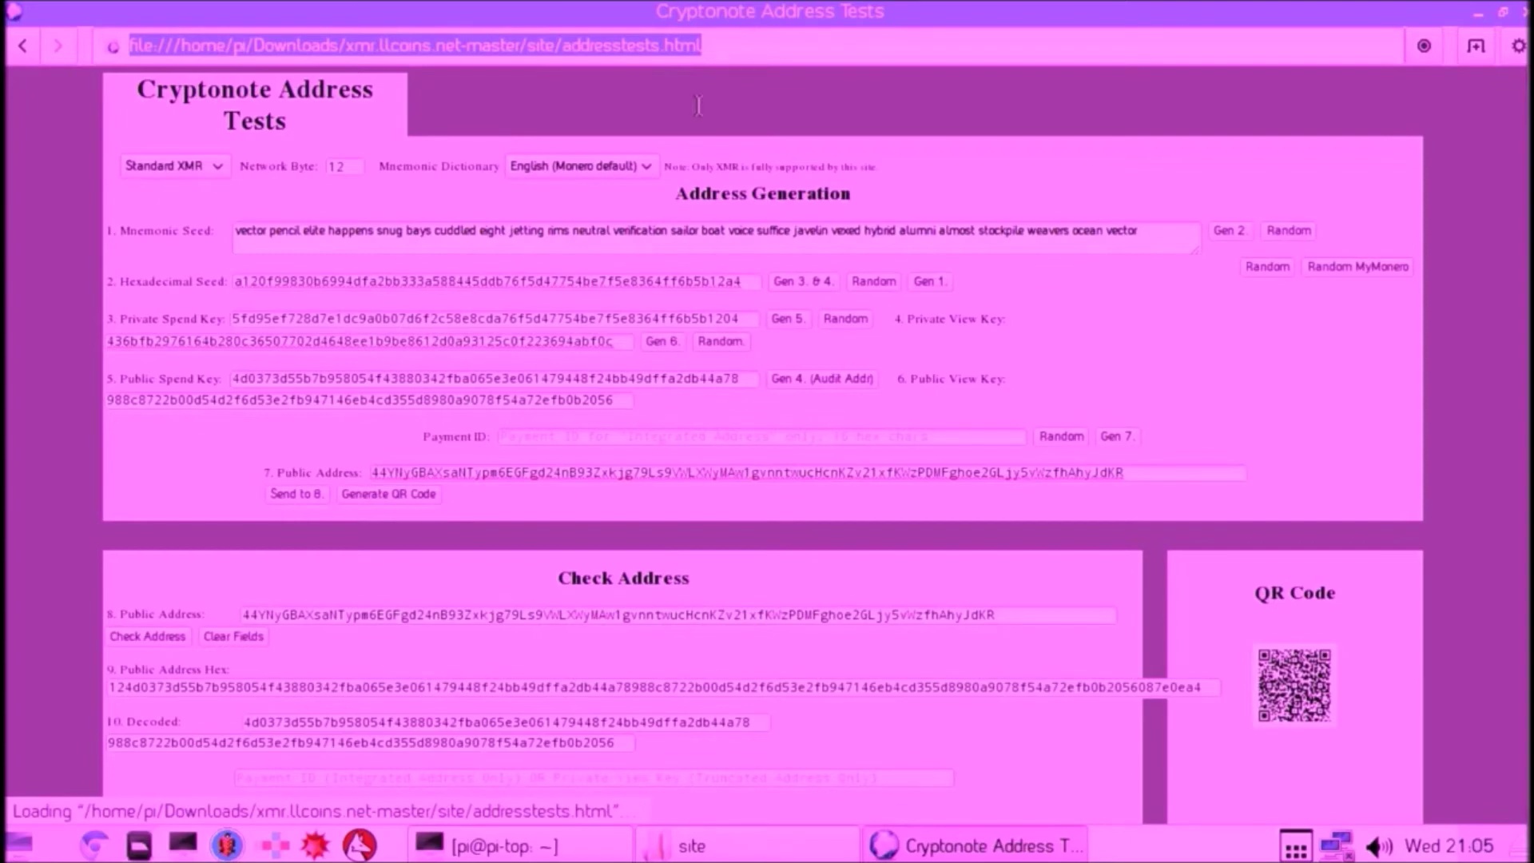
- Type a 25-word mnemonic seed by hand and derive its hexadecimal seed with Gen 2
click(551, 249)
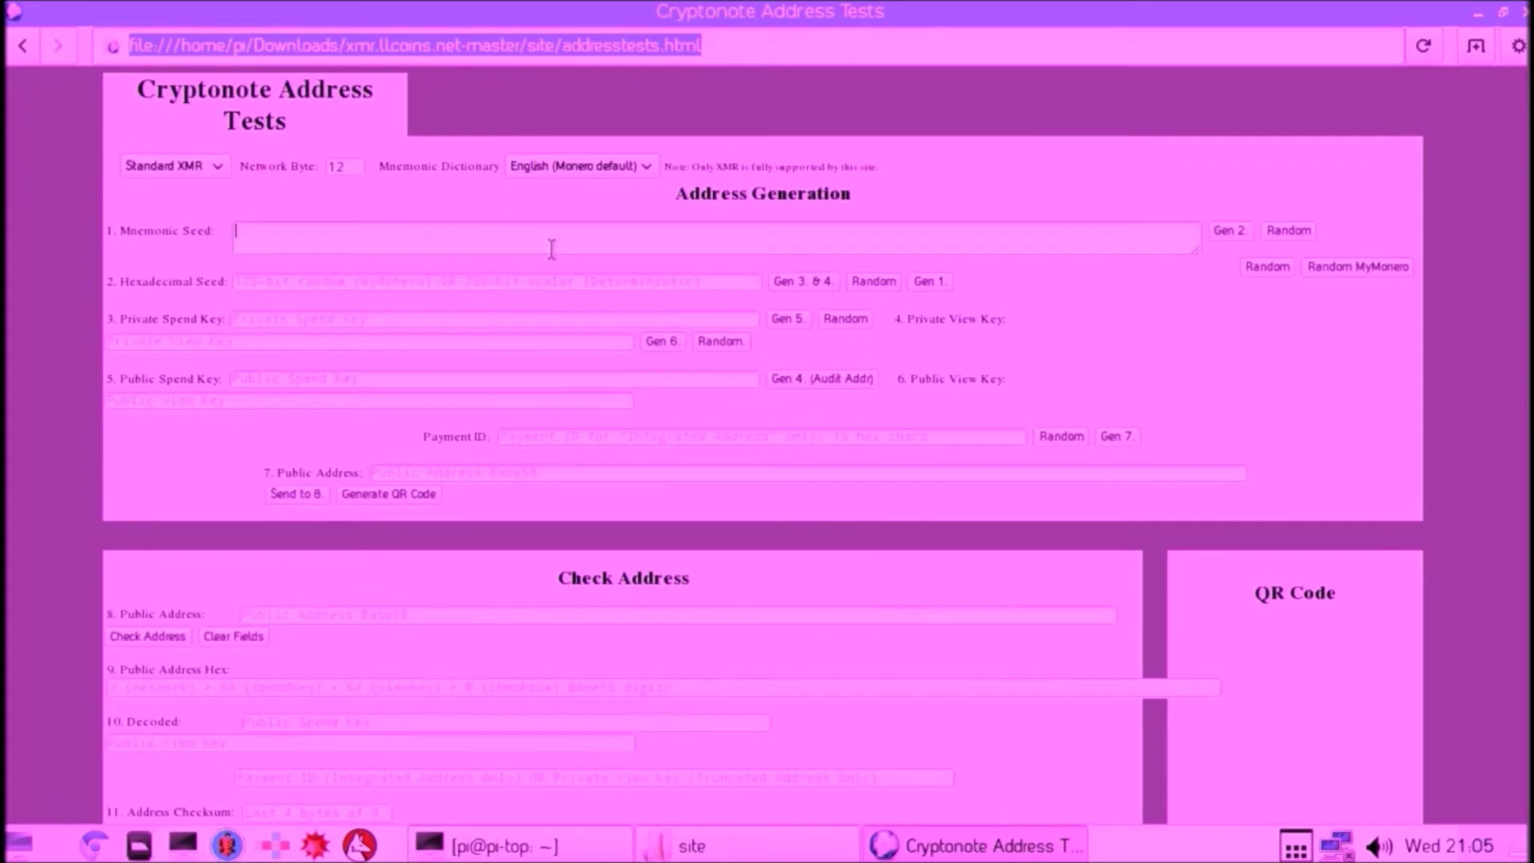
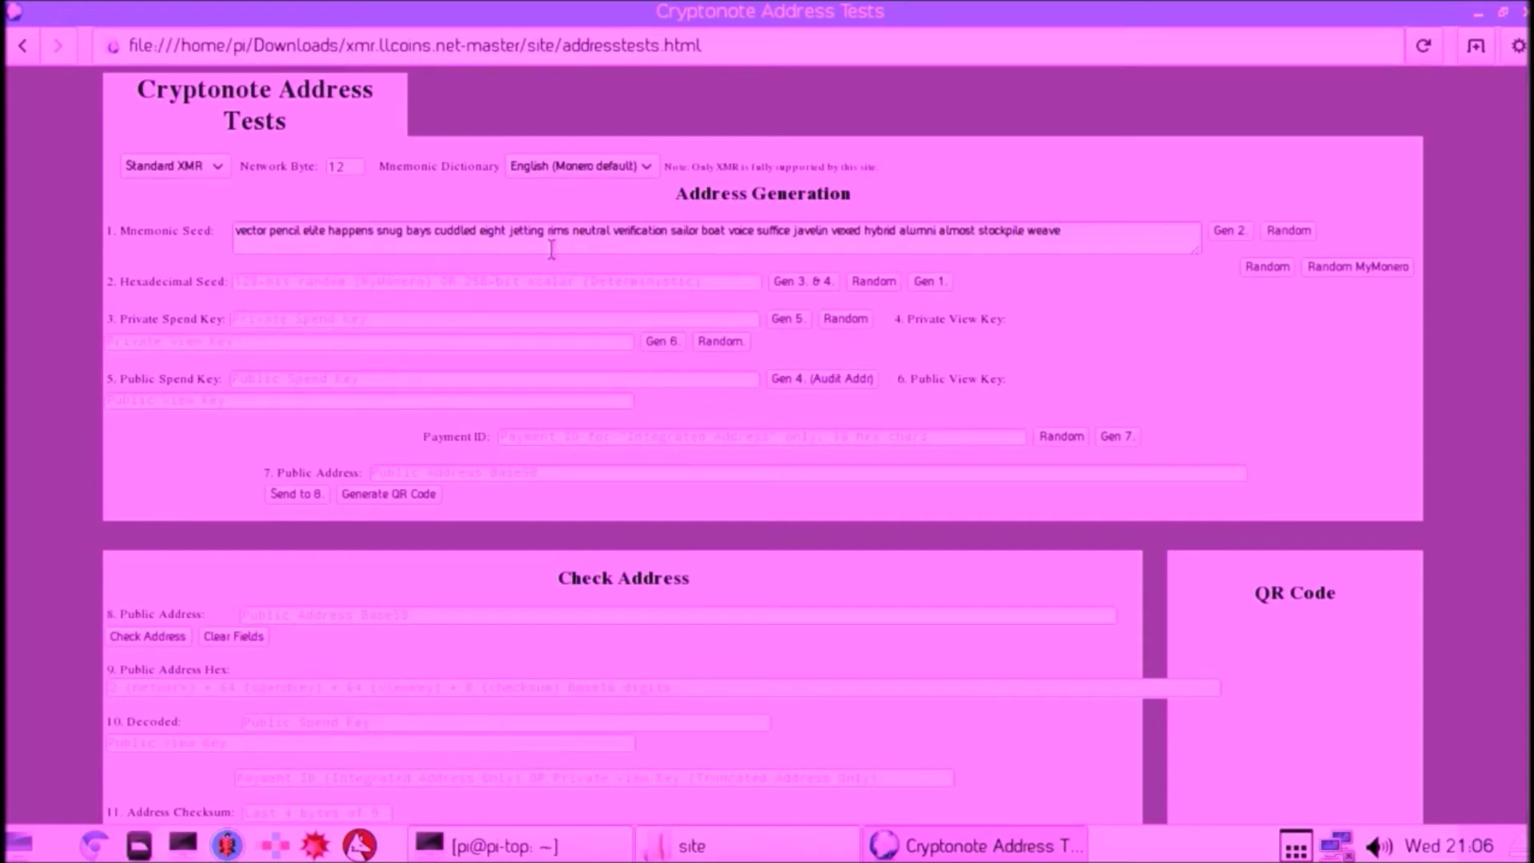
click(1222, 231)
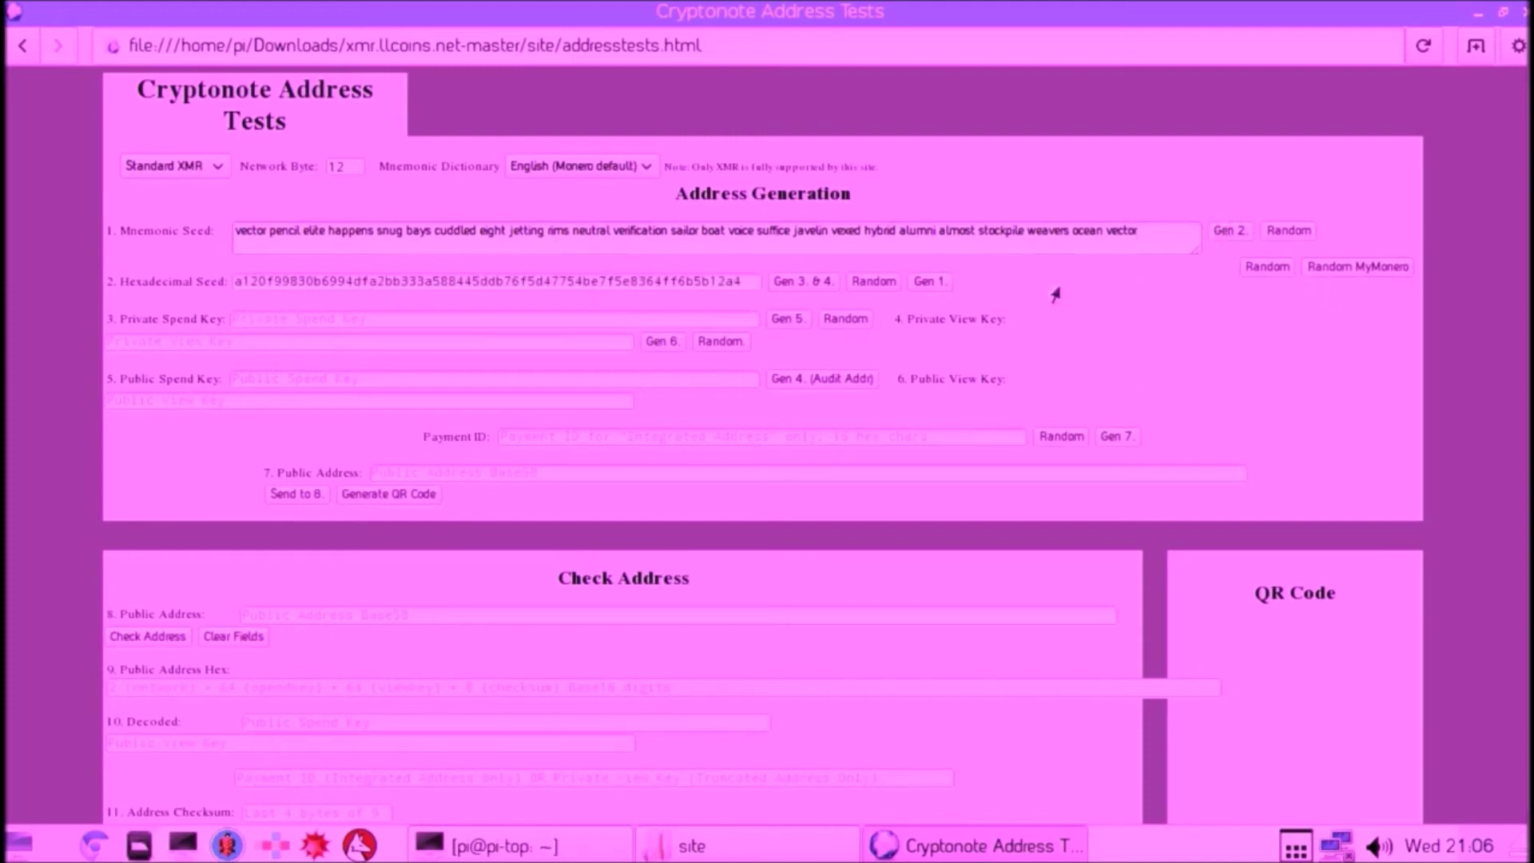
- Derive the private and public spend and view keys, then the public address, from the seed
click(795, 290)
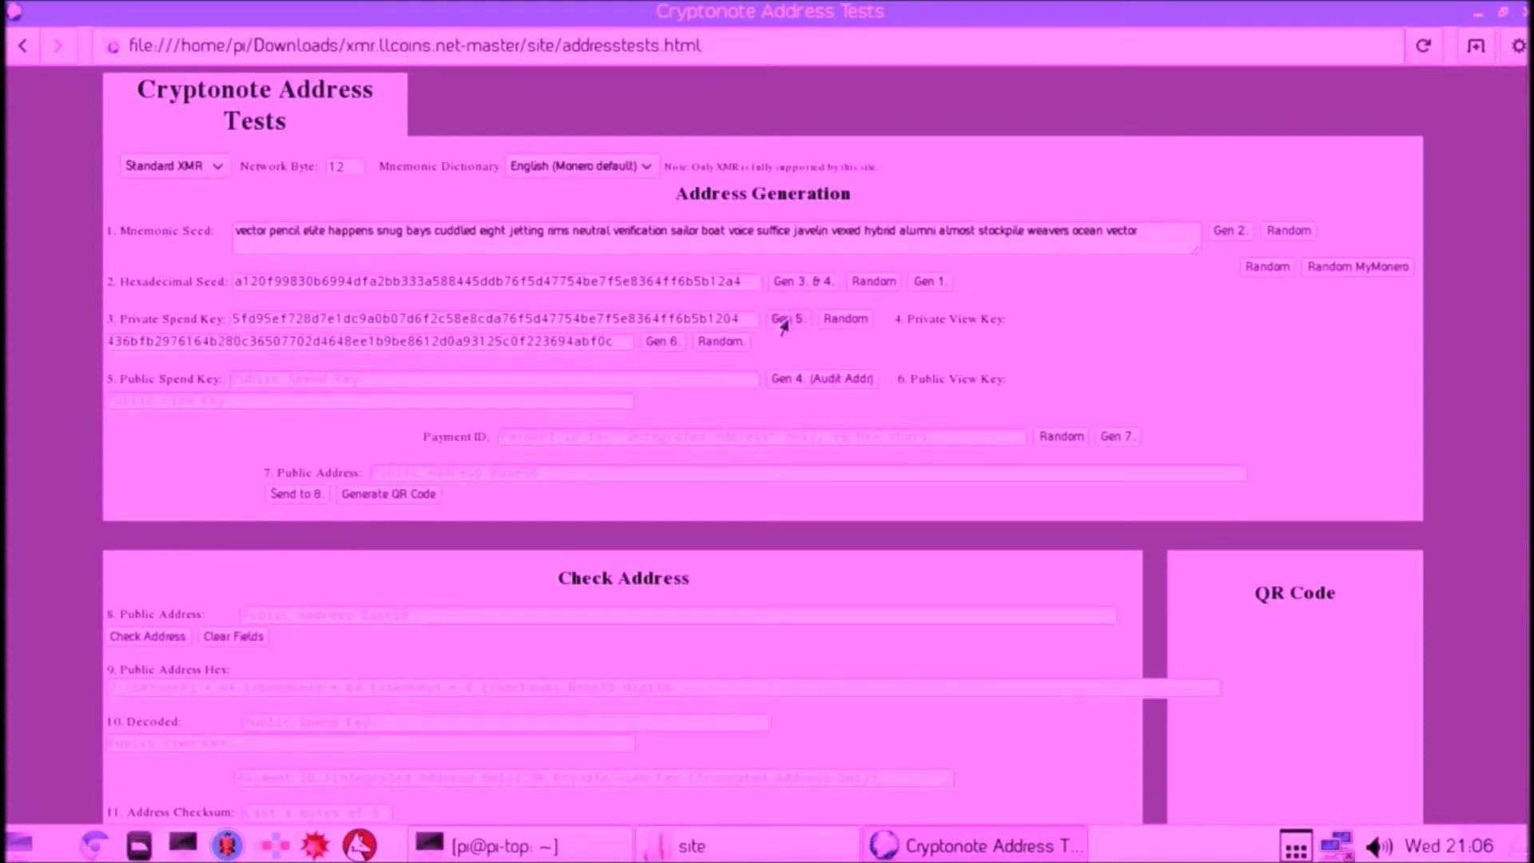
click(784, 321)
click(659, 347)
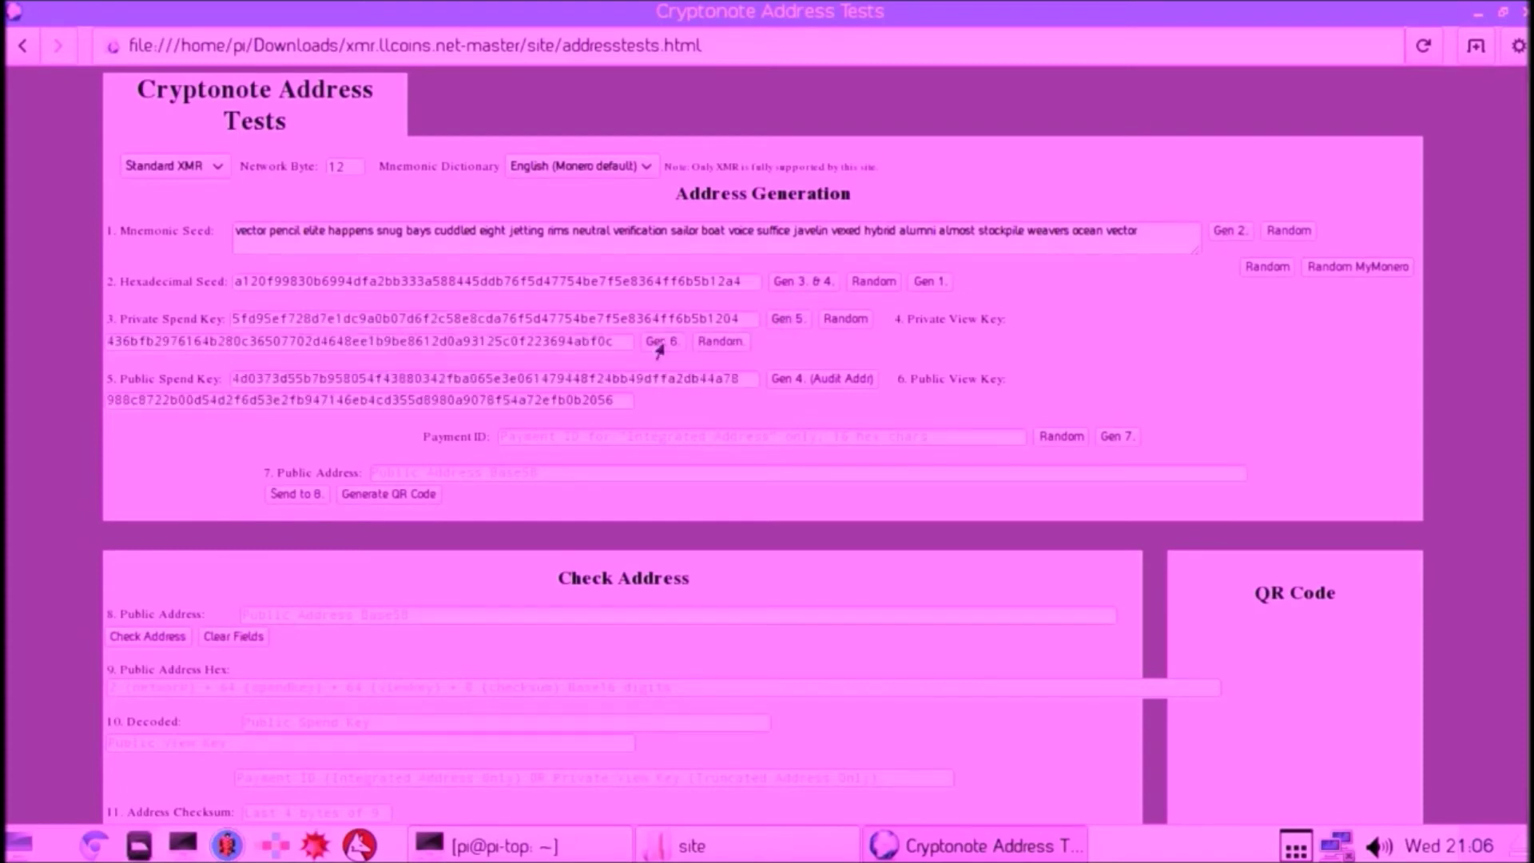
click(1119, 439)
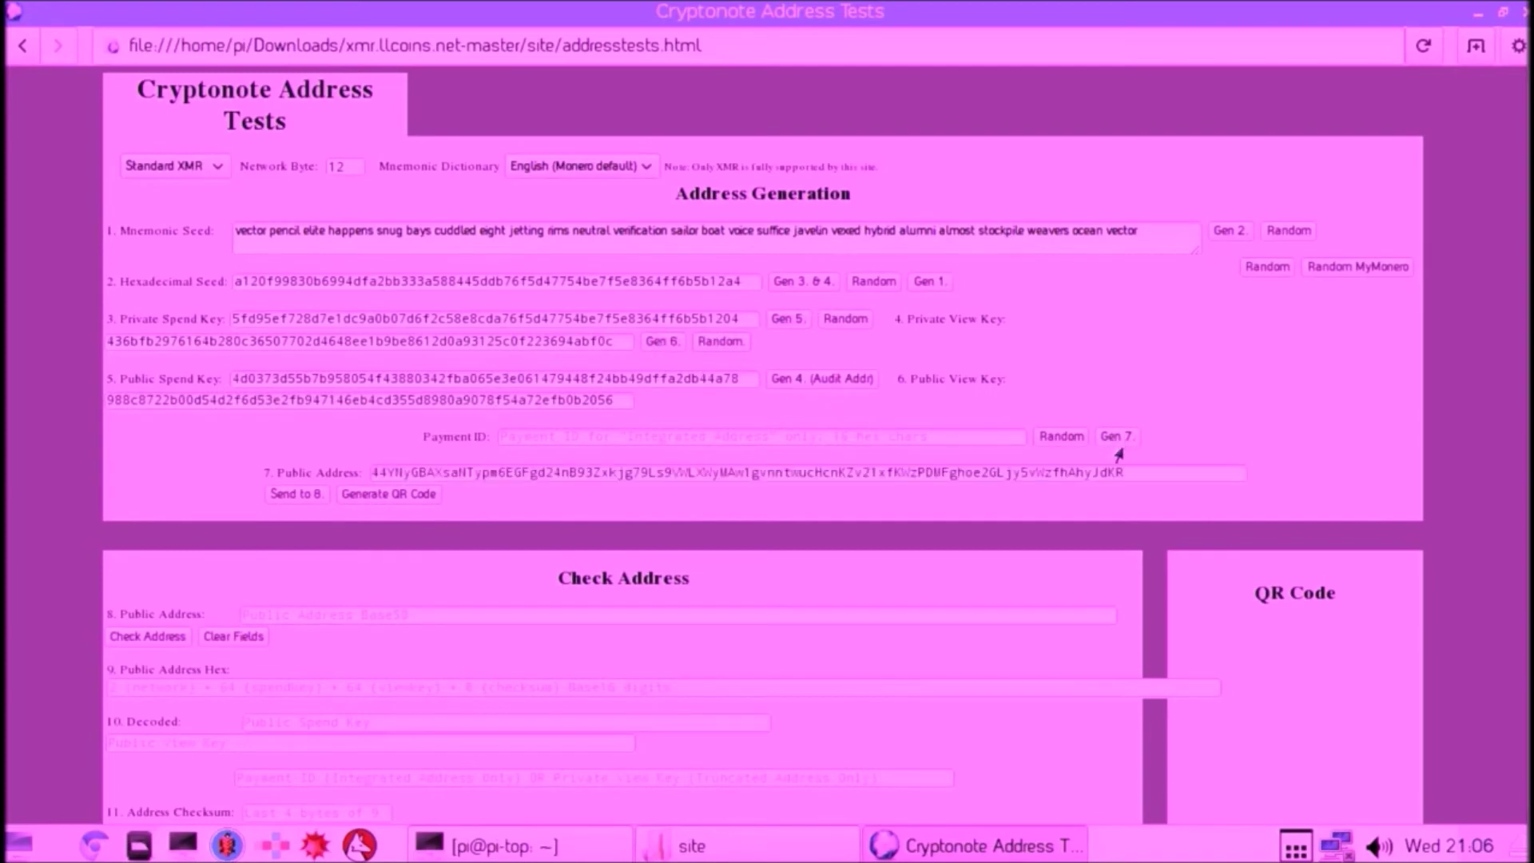
double_click(1103, 478)
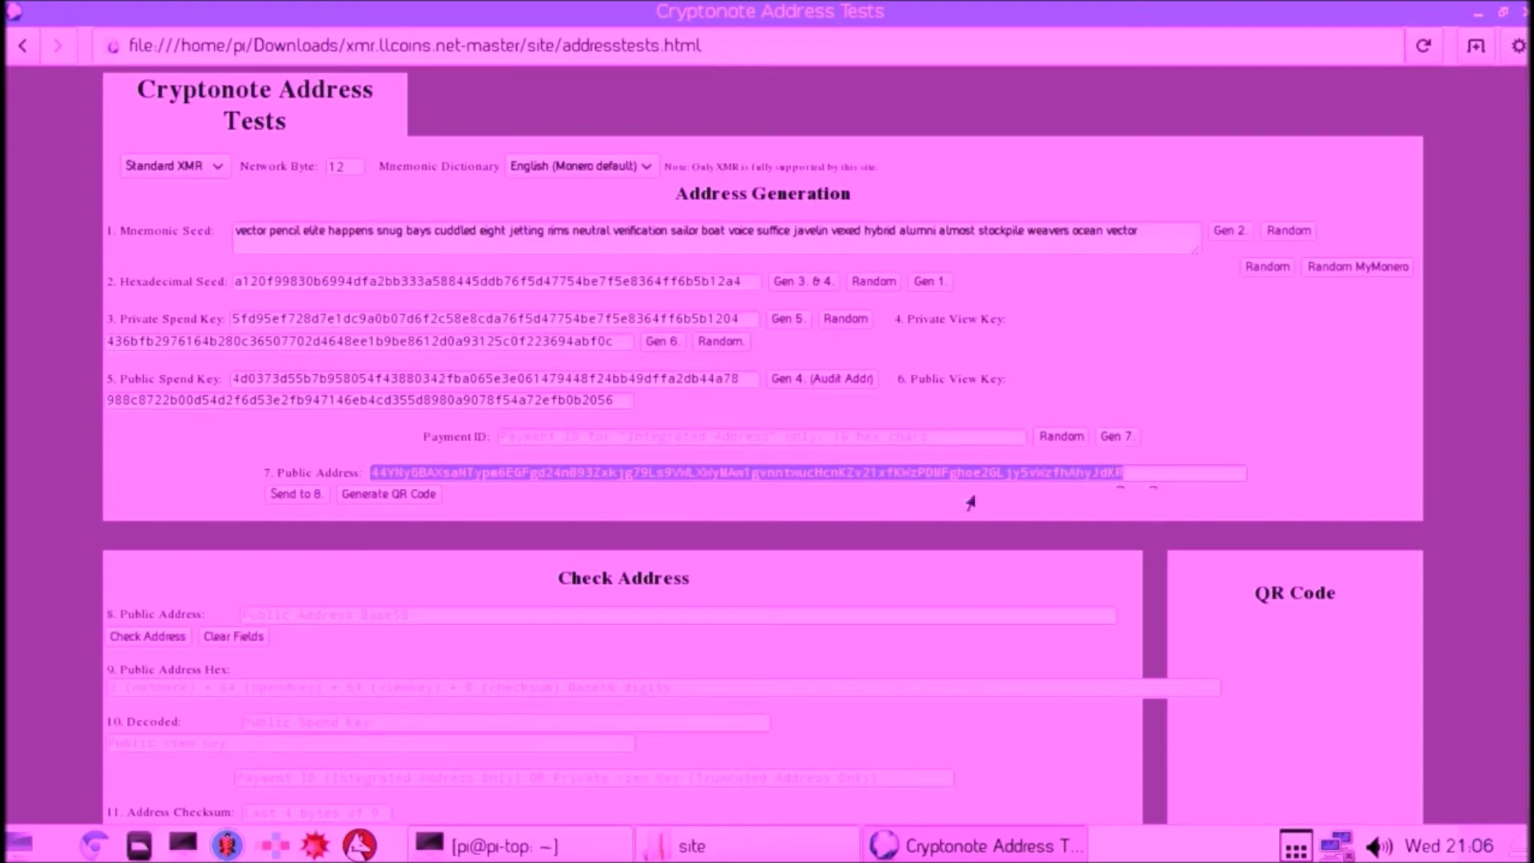
- Make the address QR code and check the address, confirming checksum 087e0ea4
click(355, 494)
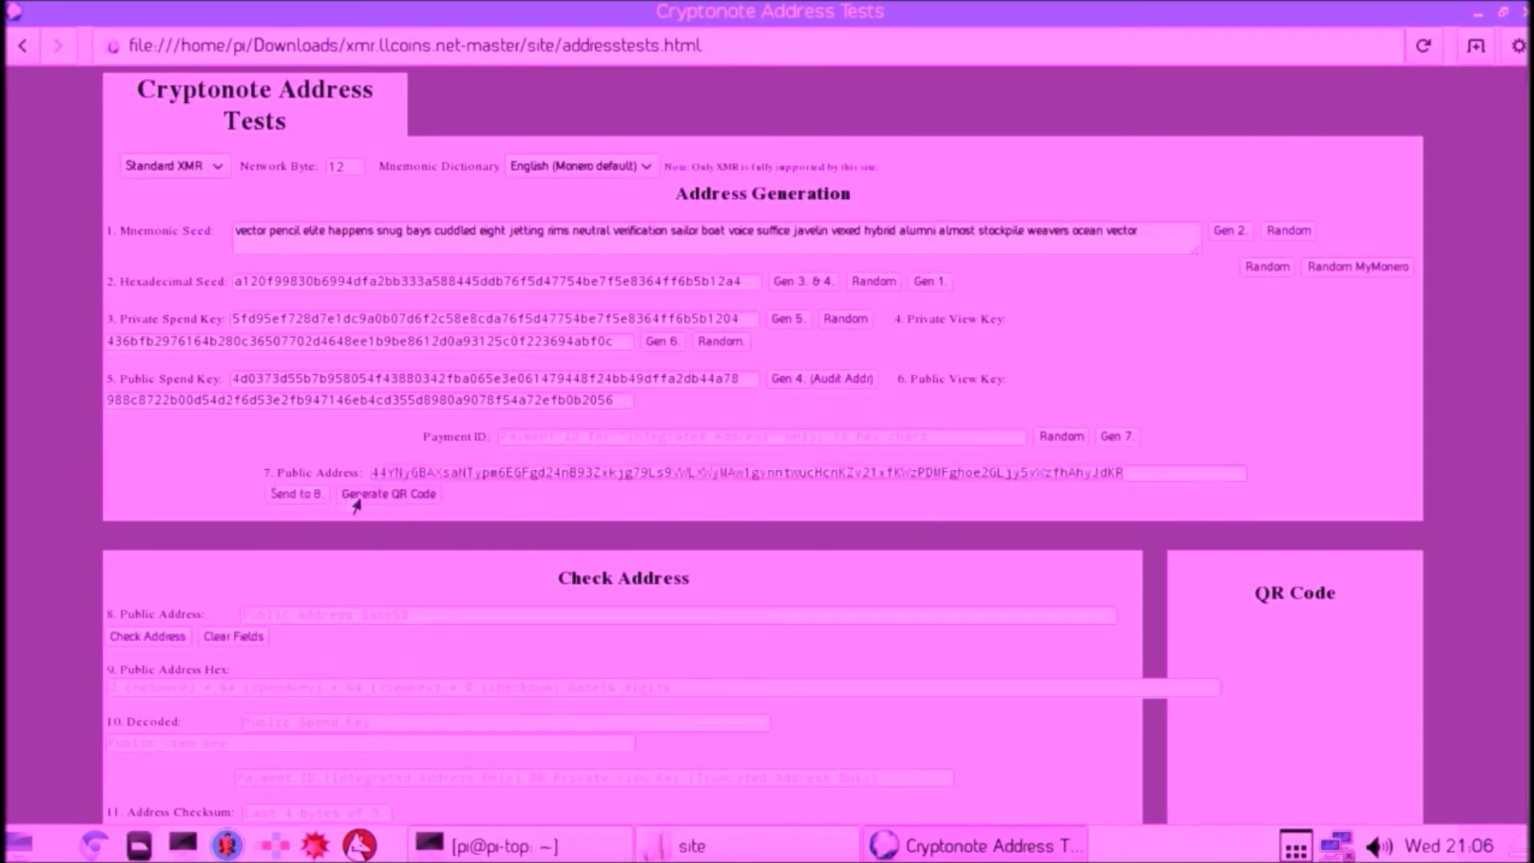
click(283, 502)
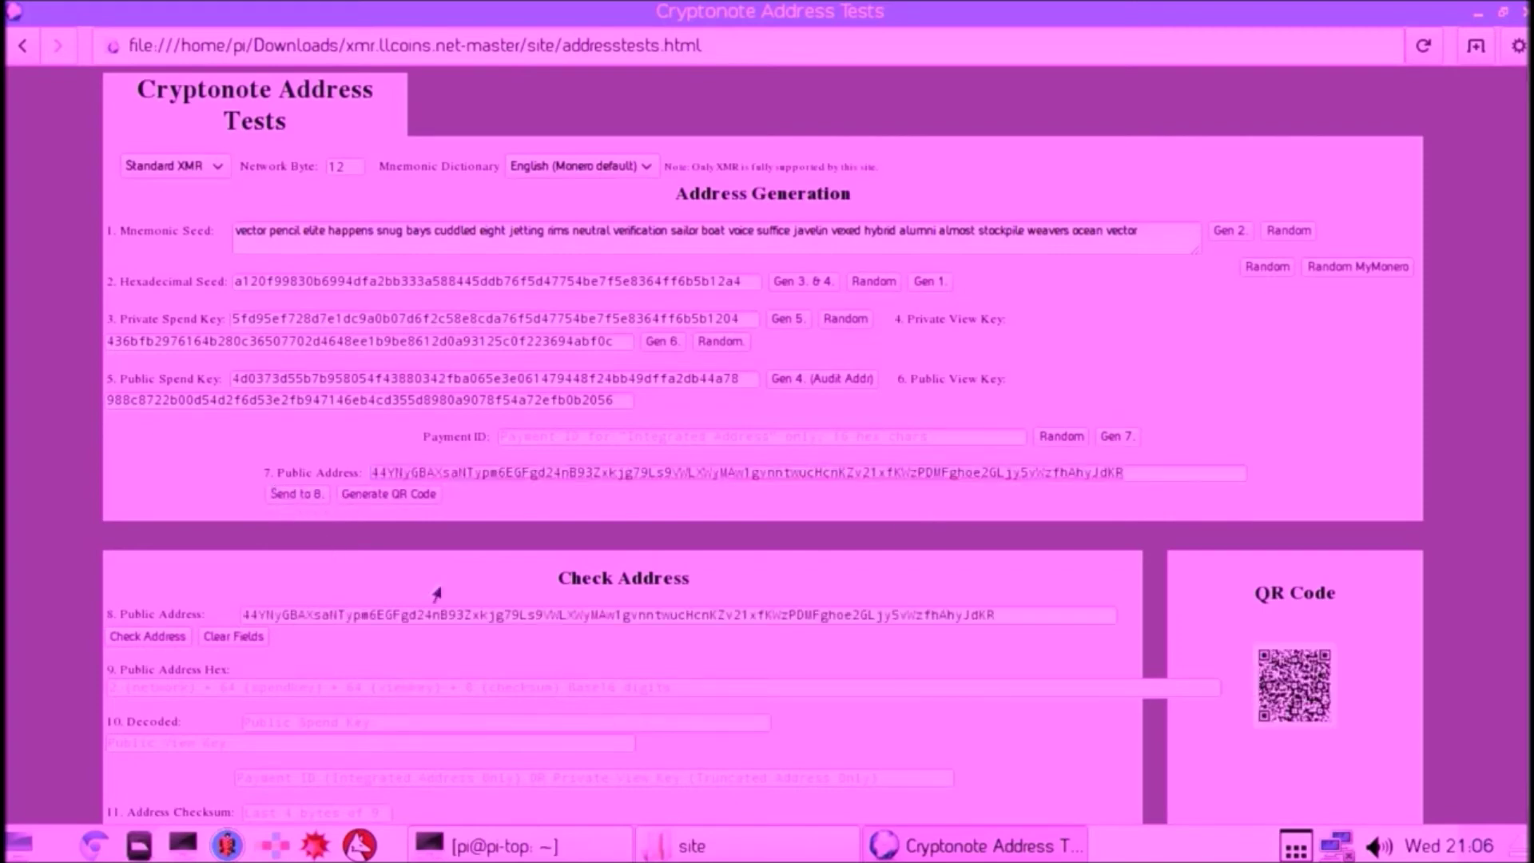
click(116, 637)
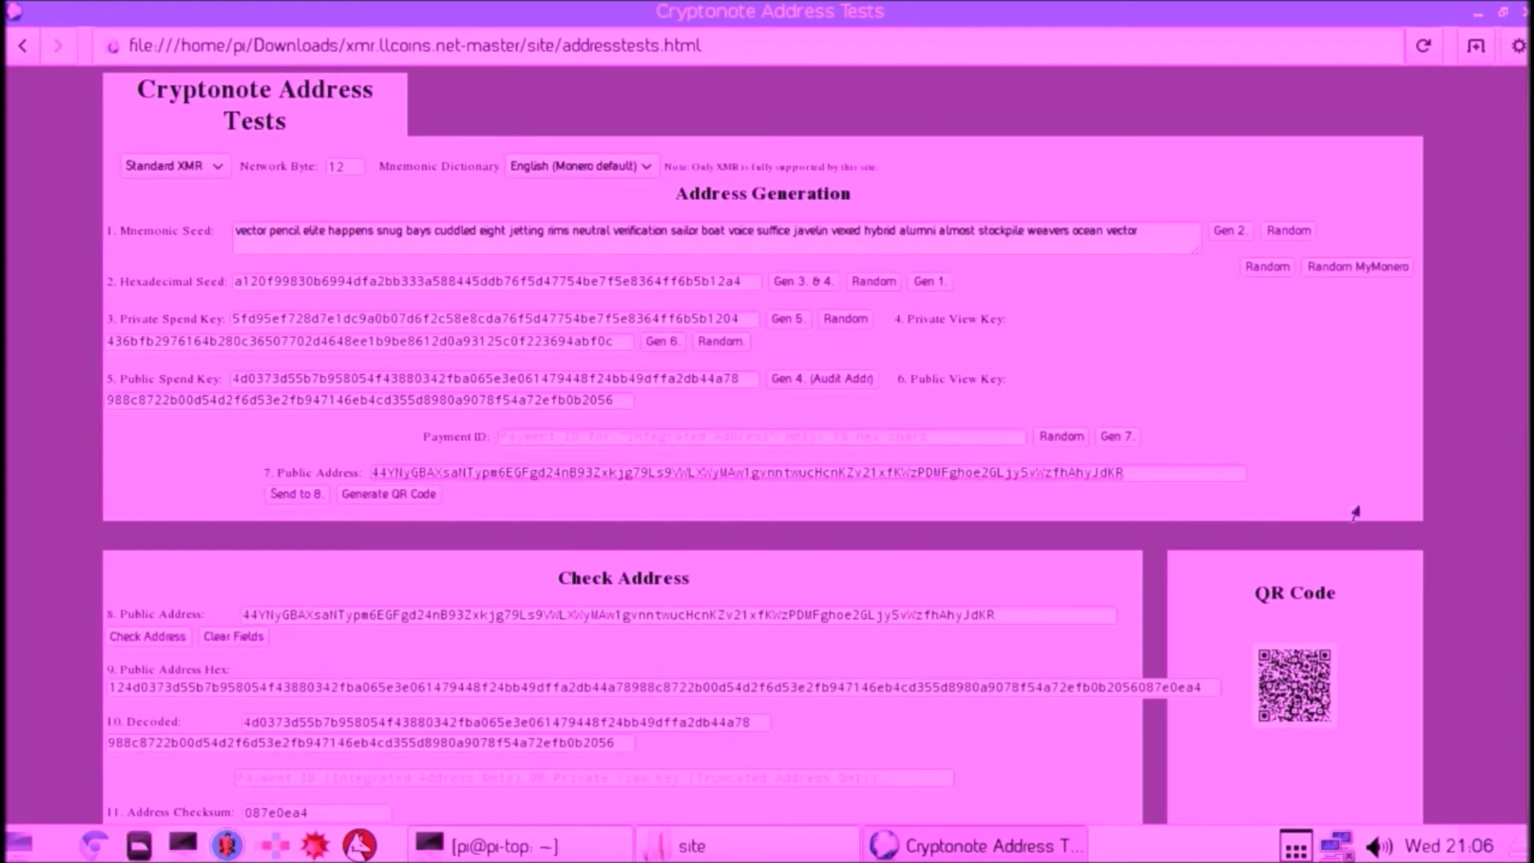
scroll(1520, 604, down, 5)
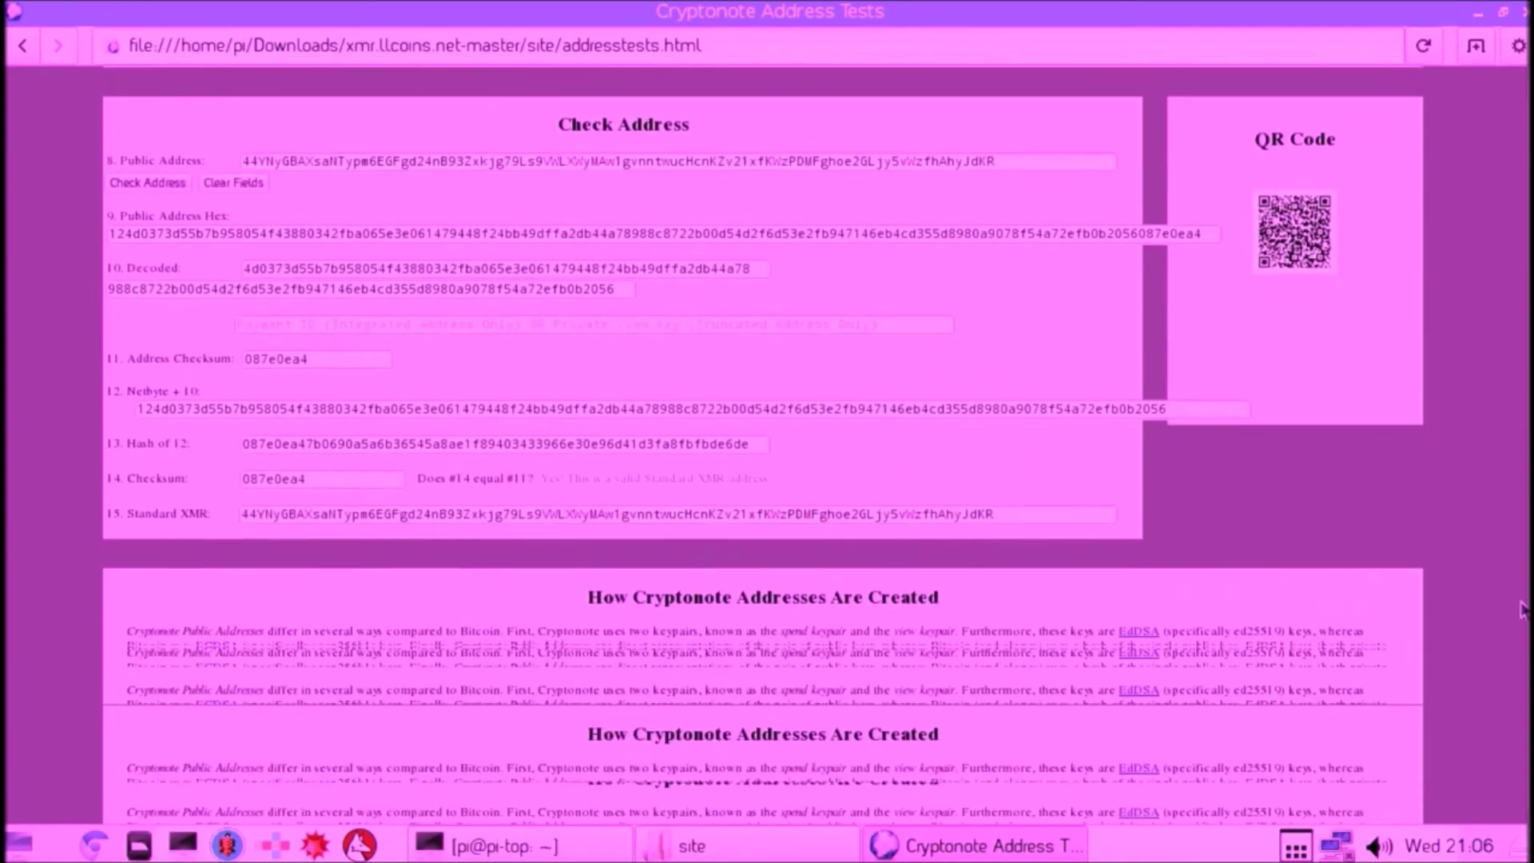
- Replace the public address with the private view key and regenerate the QR code from it
scroll(1520, 605, up, 5)
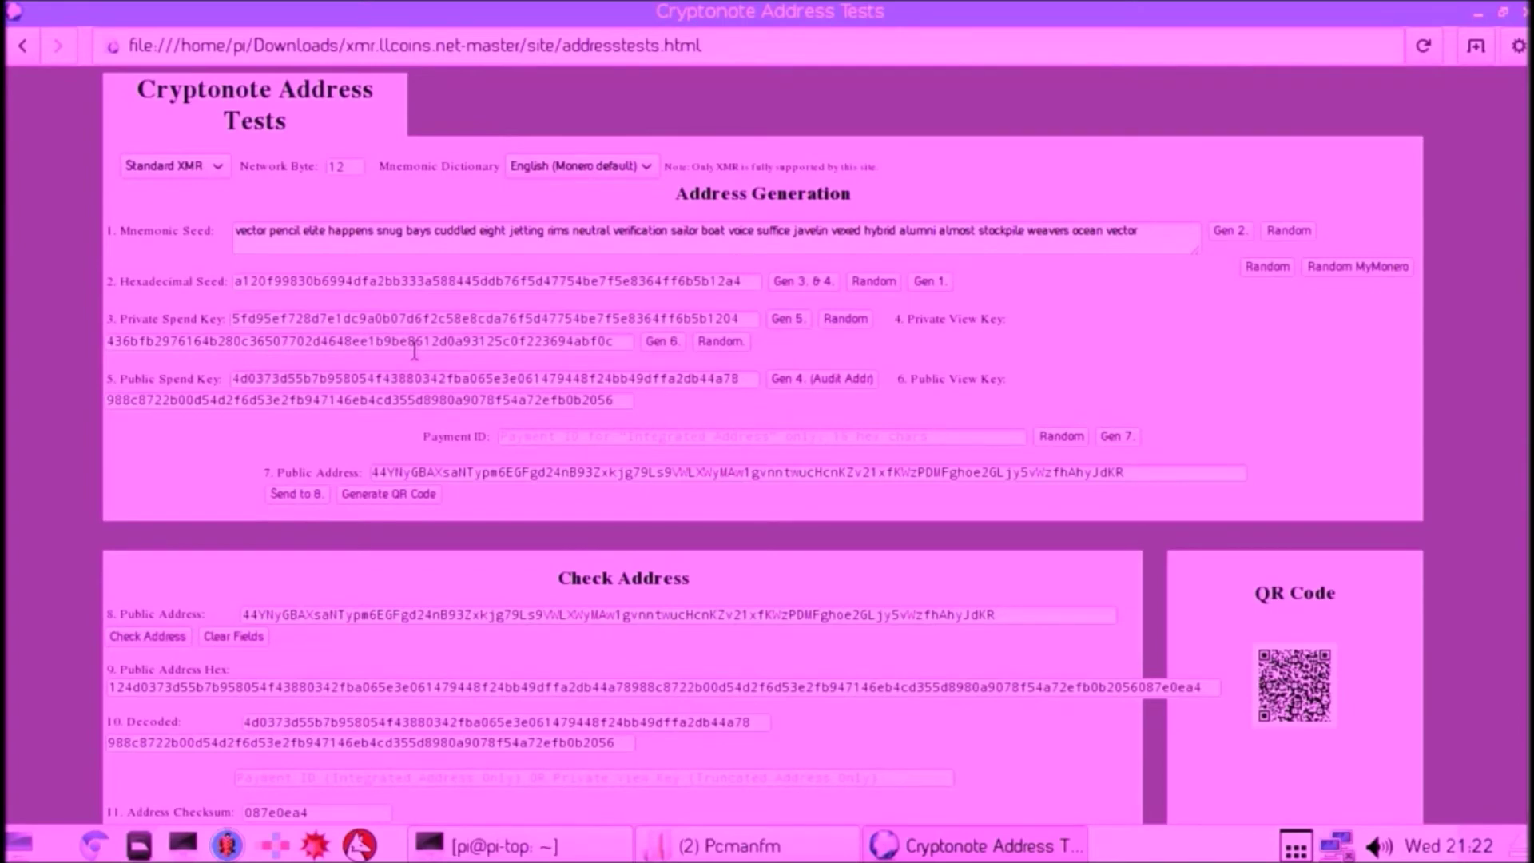
double_click(414, 349)
key(ctrl+c)
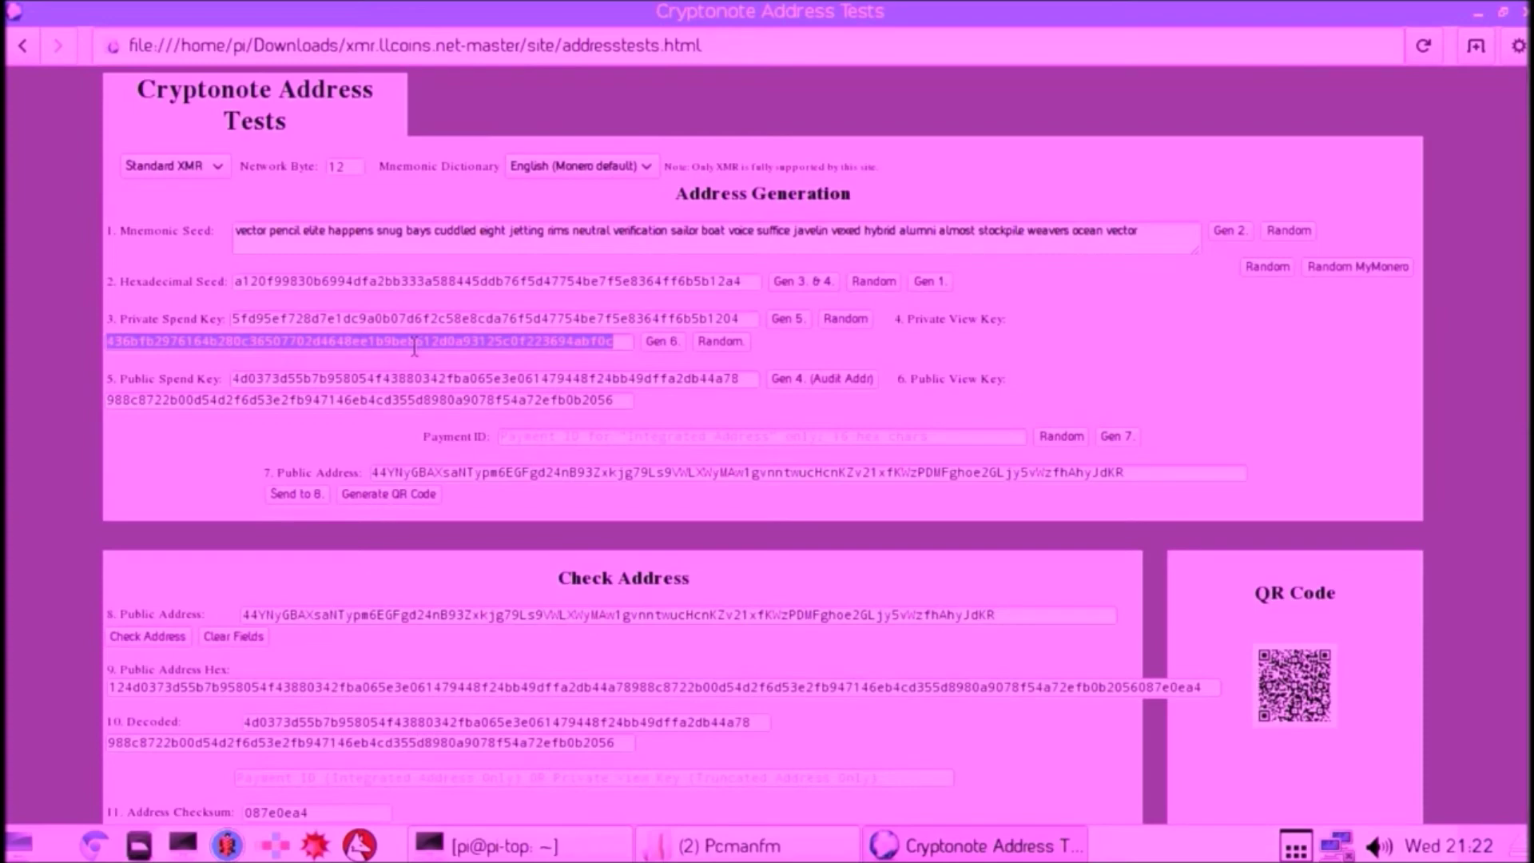
double_click(479, 473)
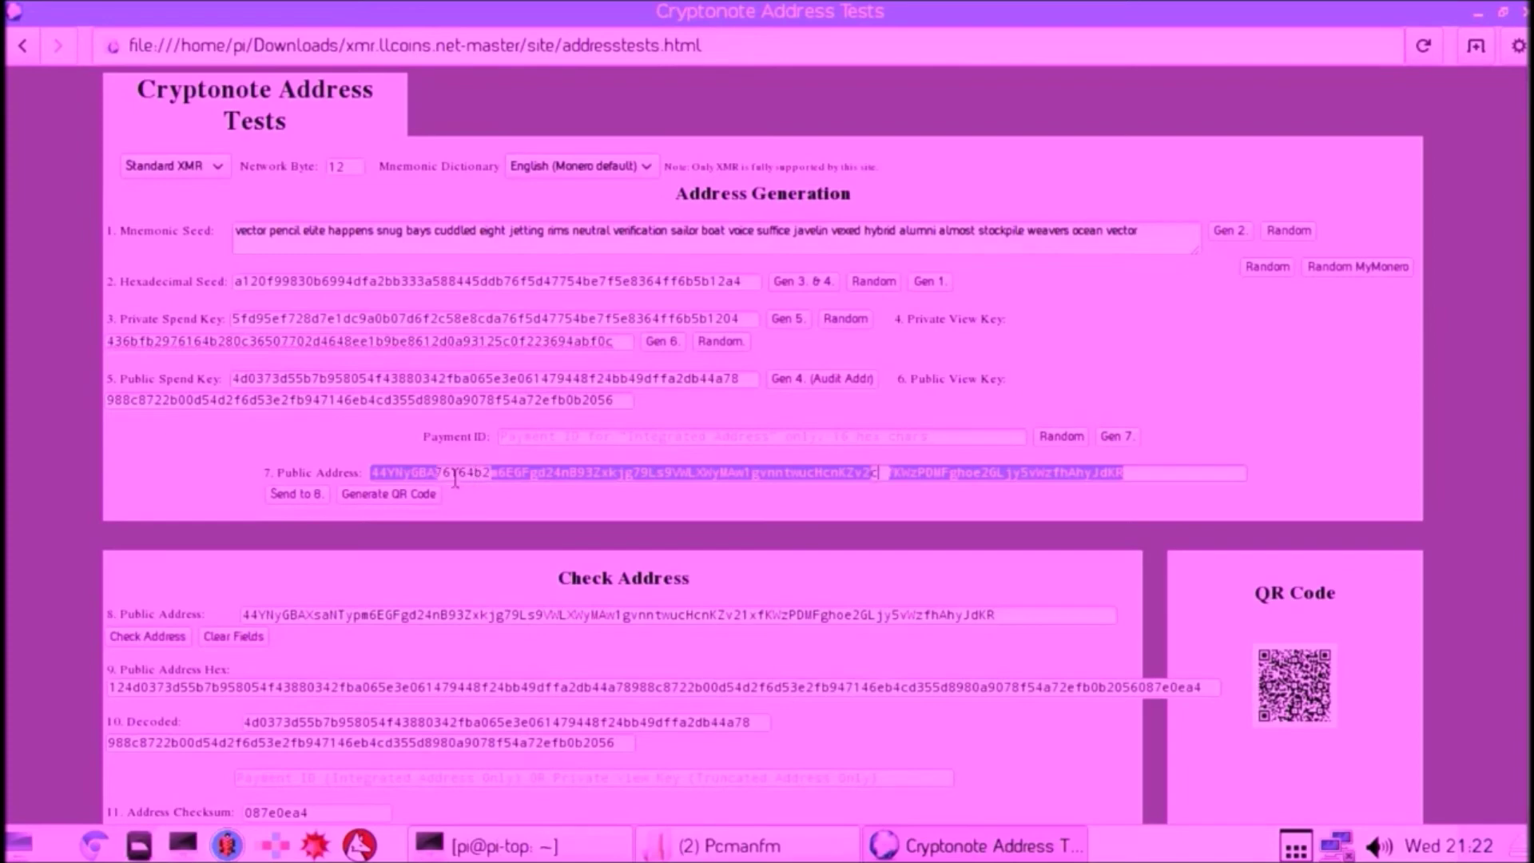
key(ctrl+v)
click(409, 495)
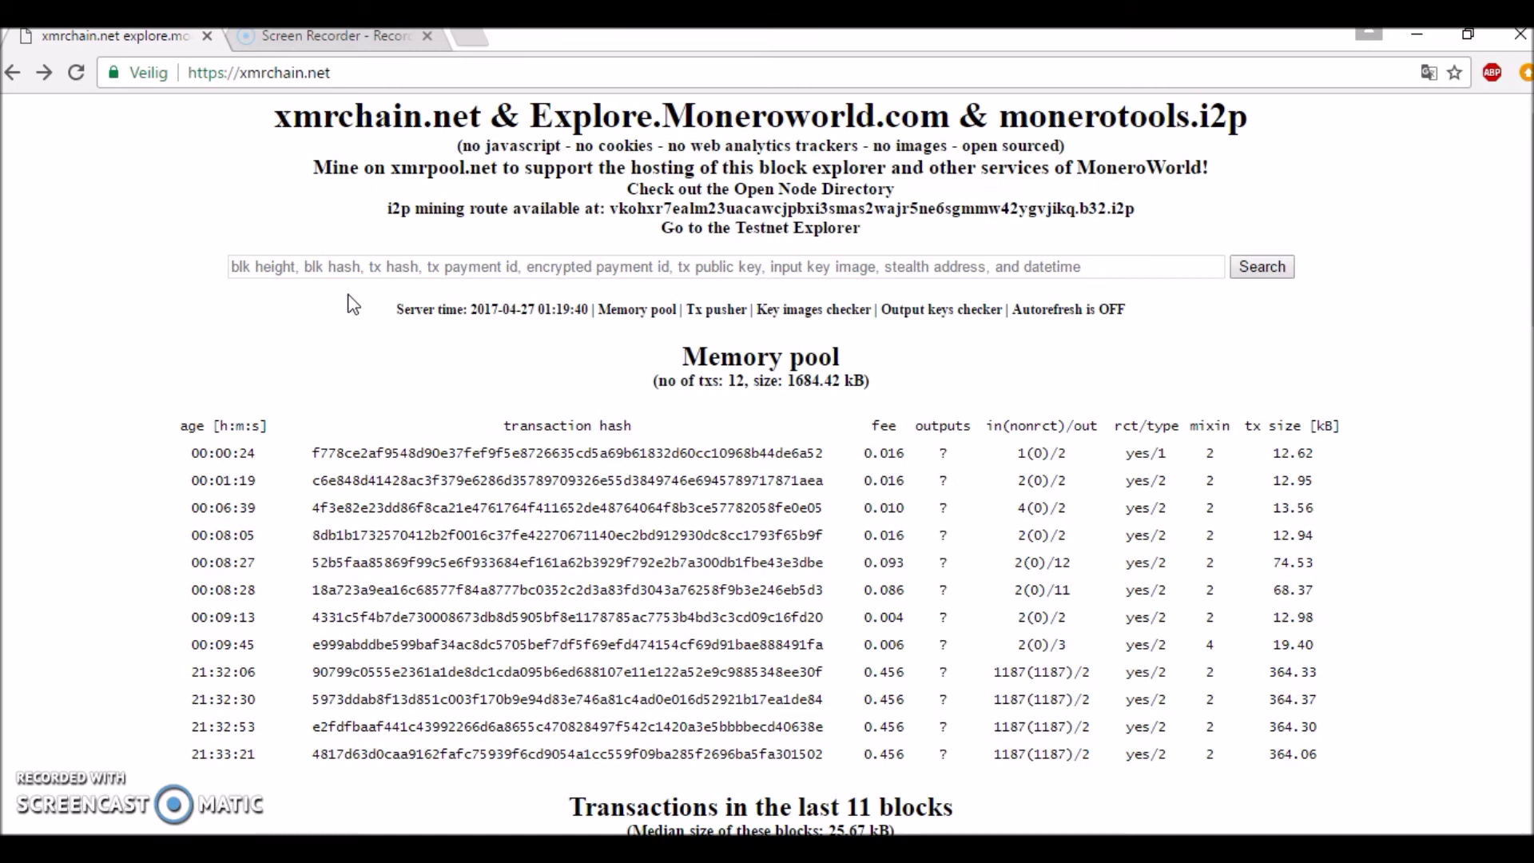
- Search xmrchain.net for the pasted test transaction hash and scroll to its outputs
click(343, 269)
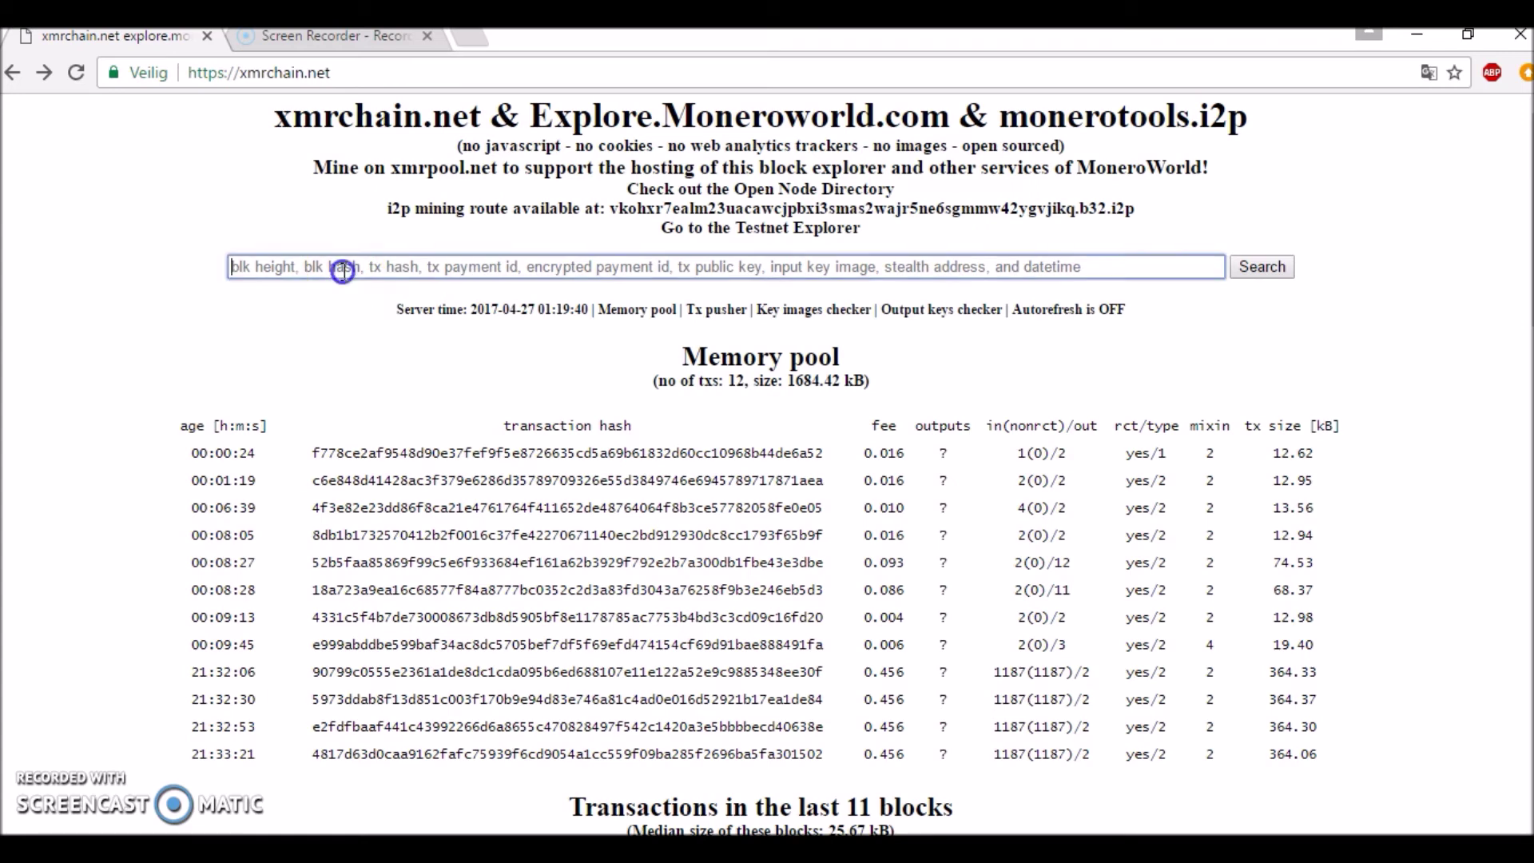
text(efdb3894a47eb4b982b044317fbc0c01f15fd9521f05e815afebd6d001e4f58e)
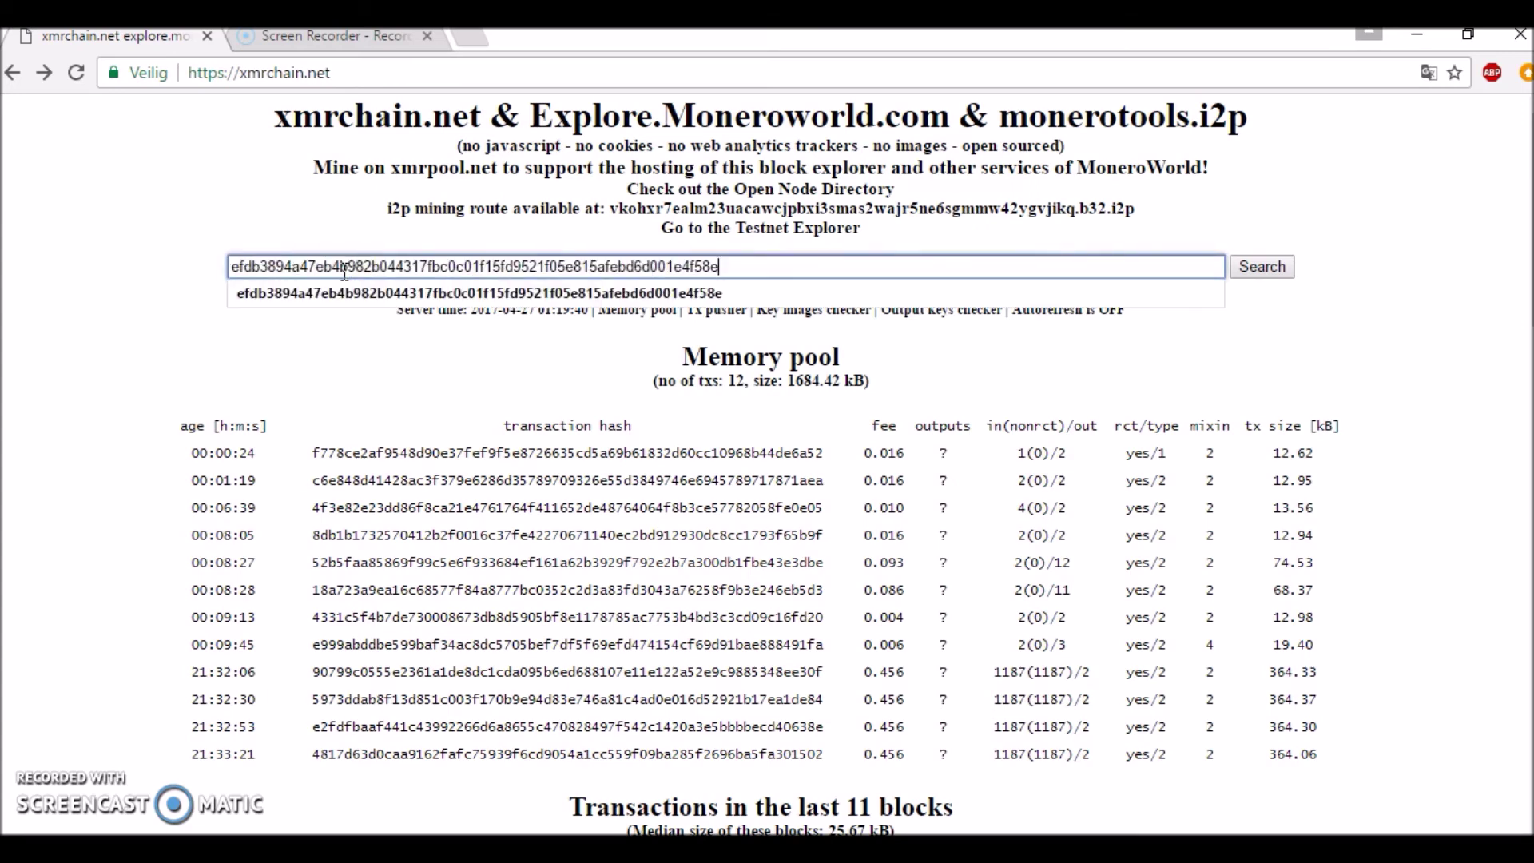
key(Return)
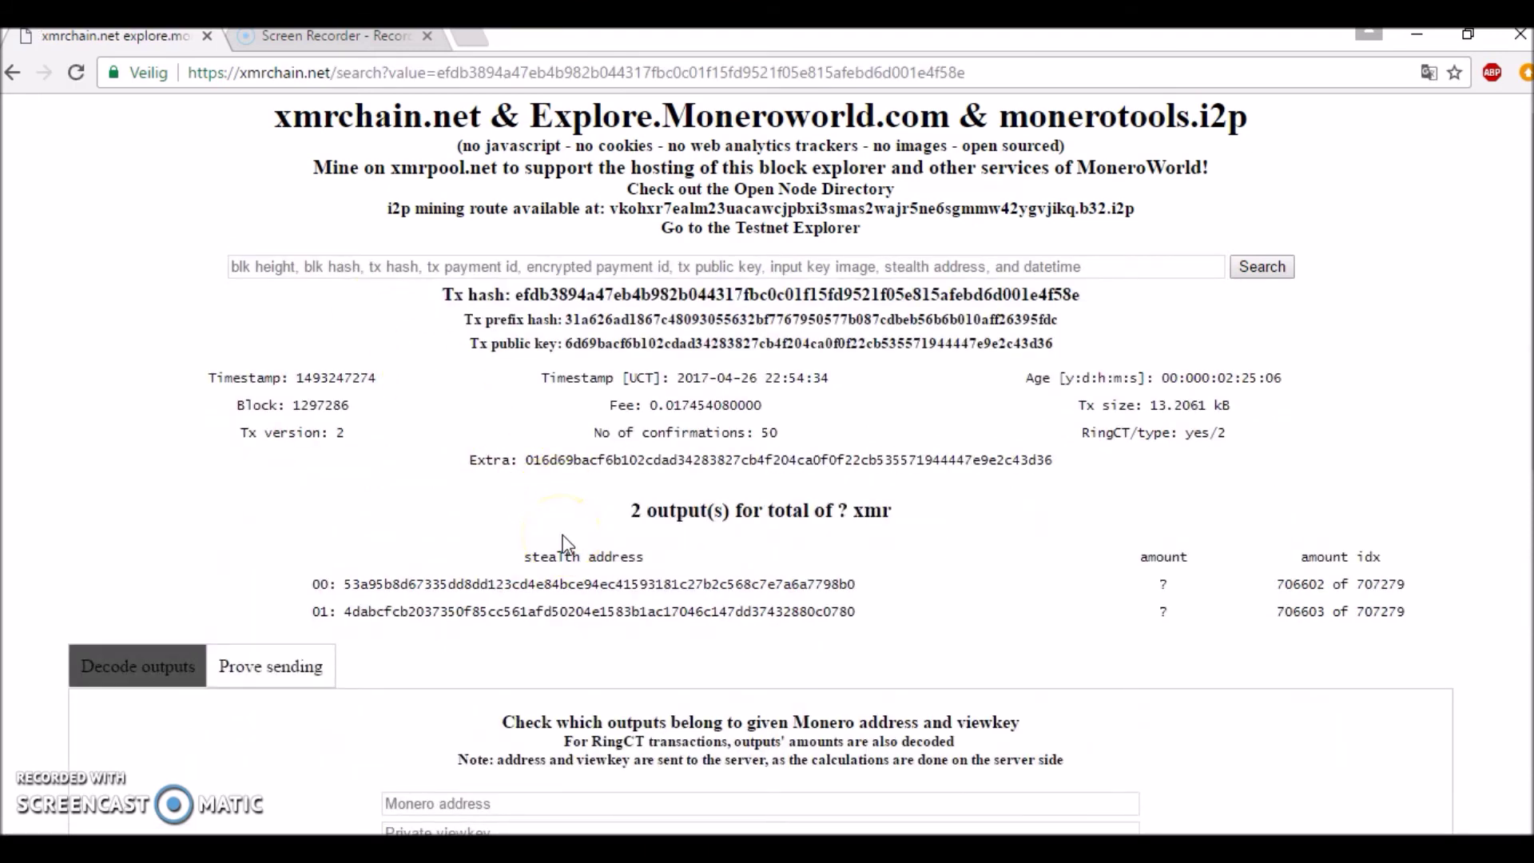
scroll(567, 546, down, 2)
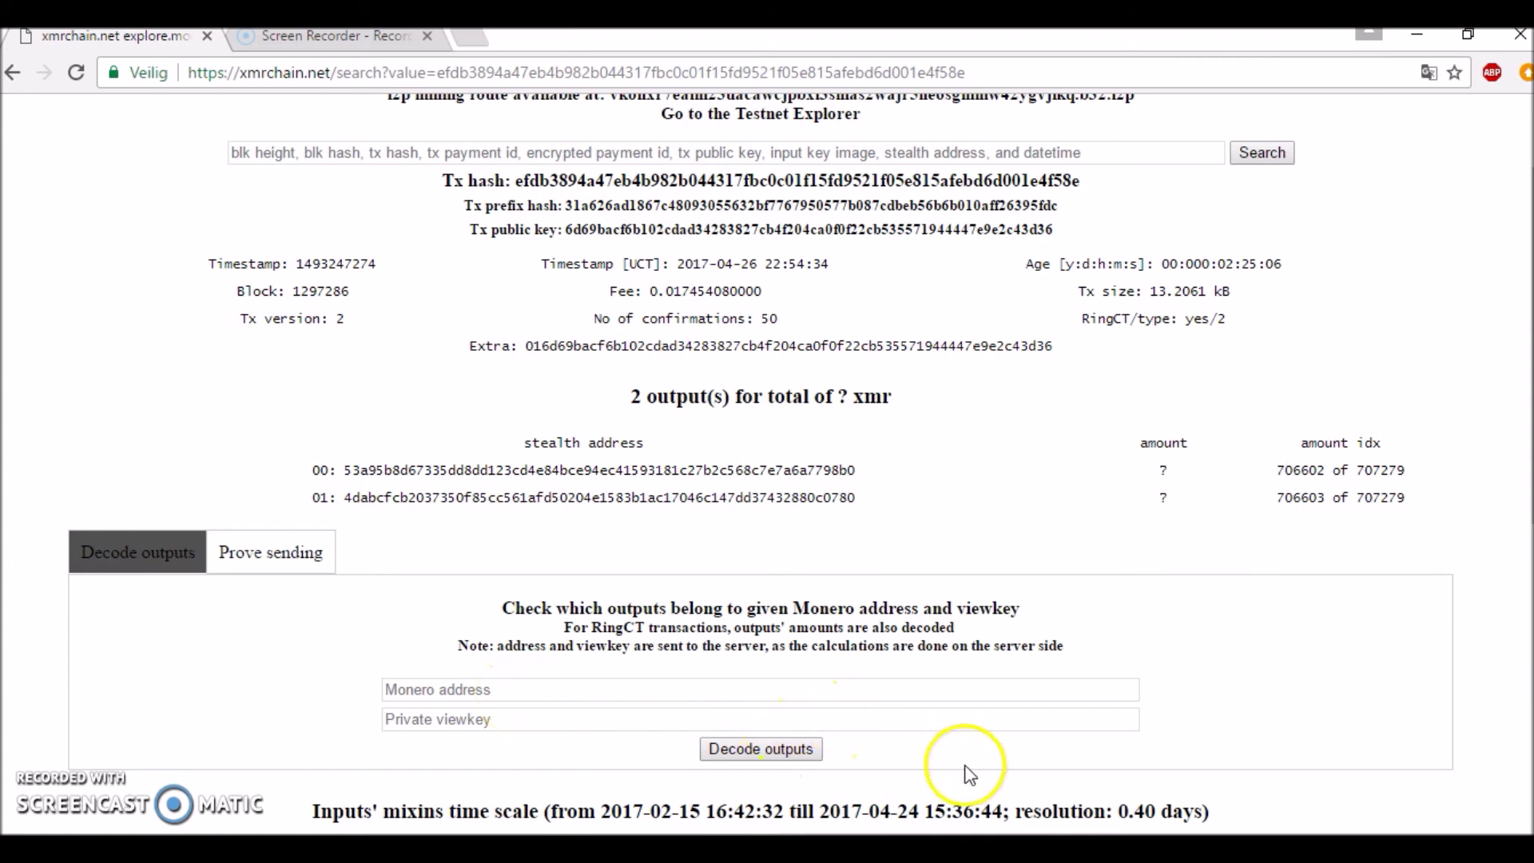
- Decode the transaction outputs with the new Monero address and its private view key
click(561, 691)
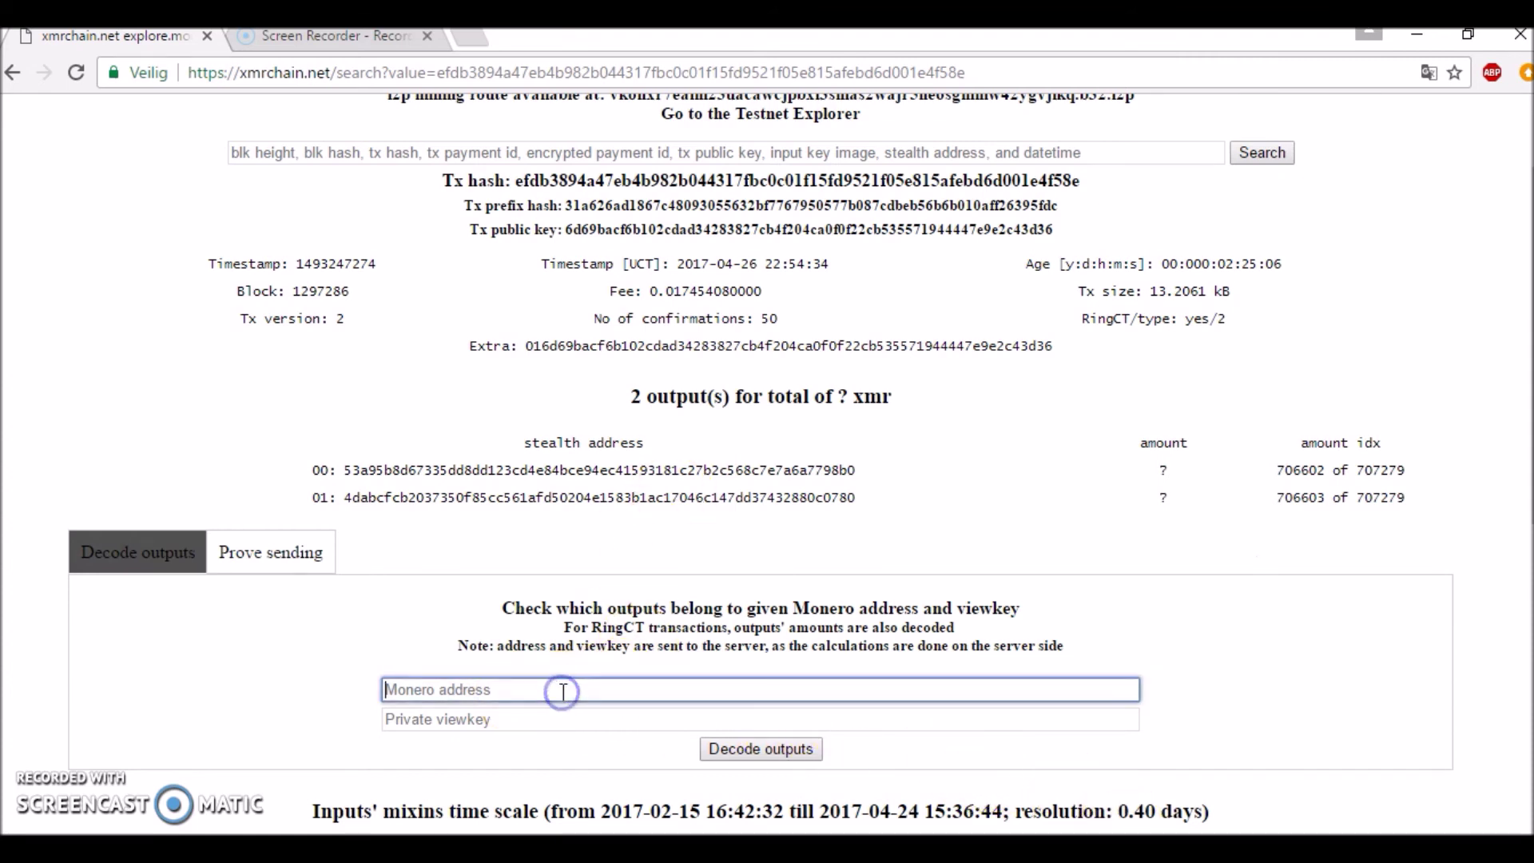
key(ctrl+v)
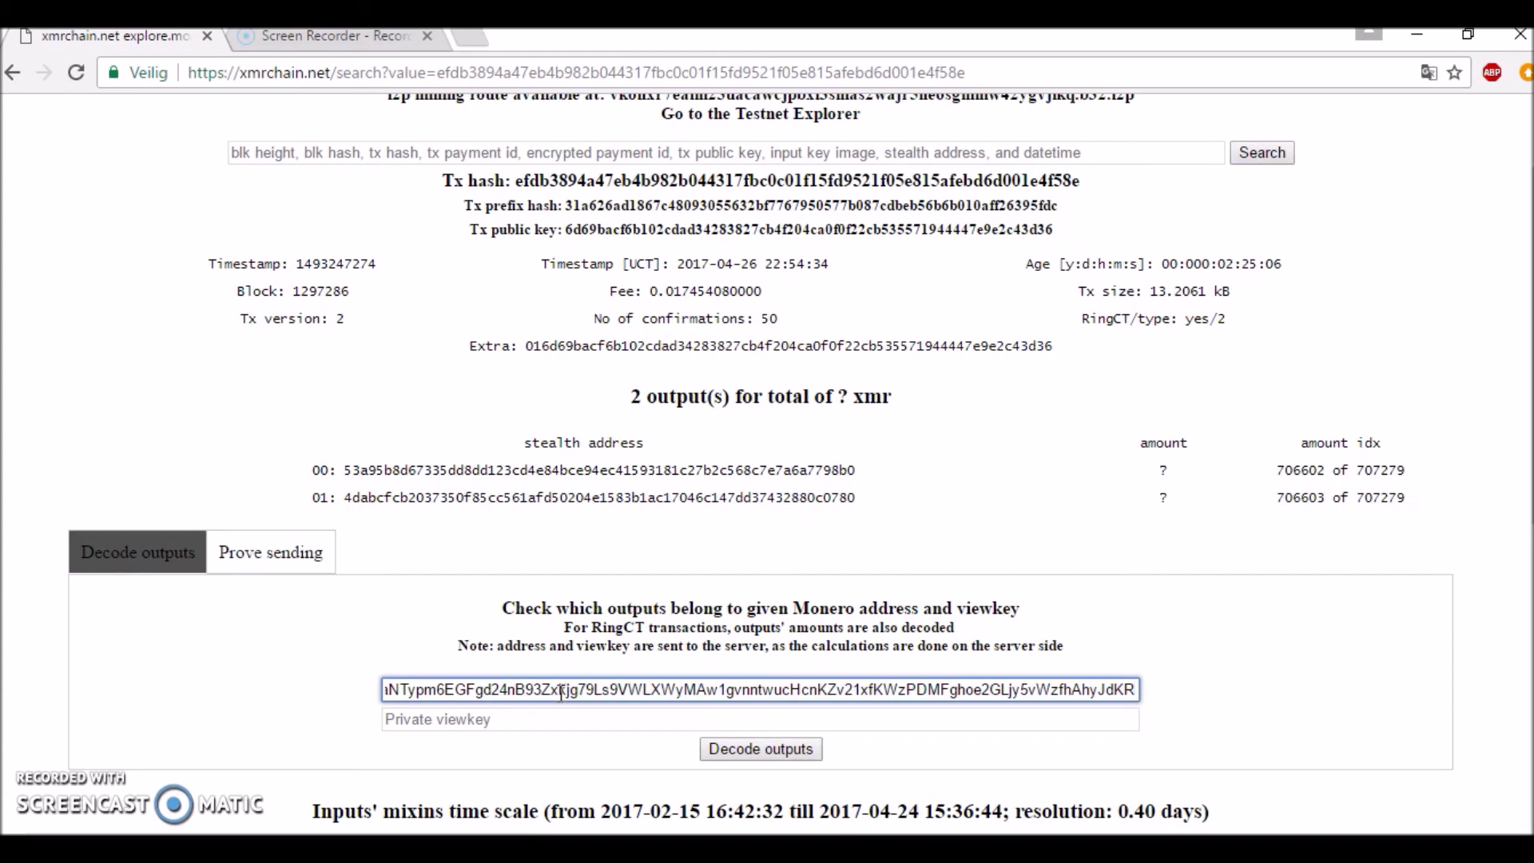
click(606, 750)
click(598, 719)
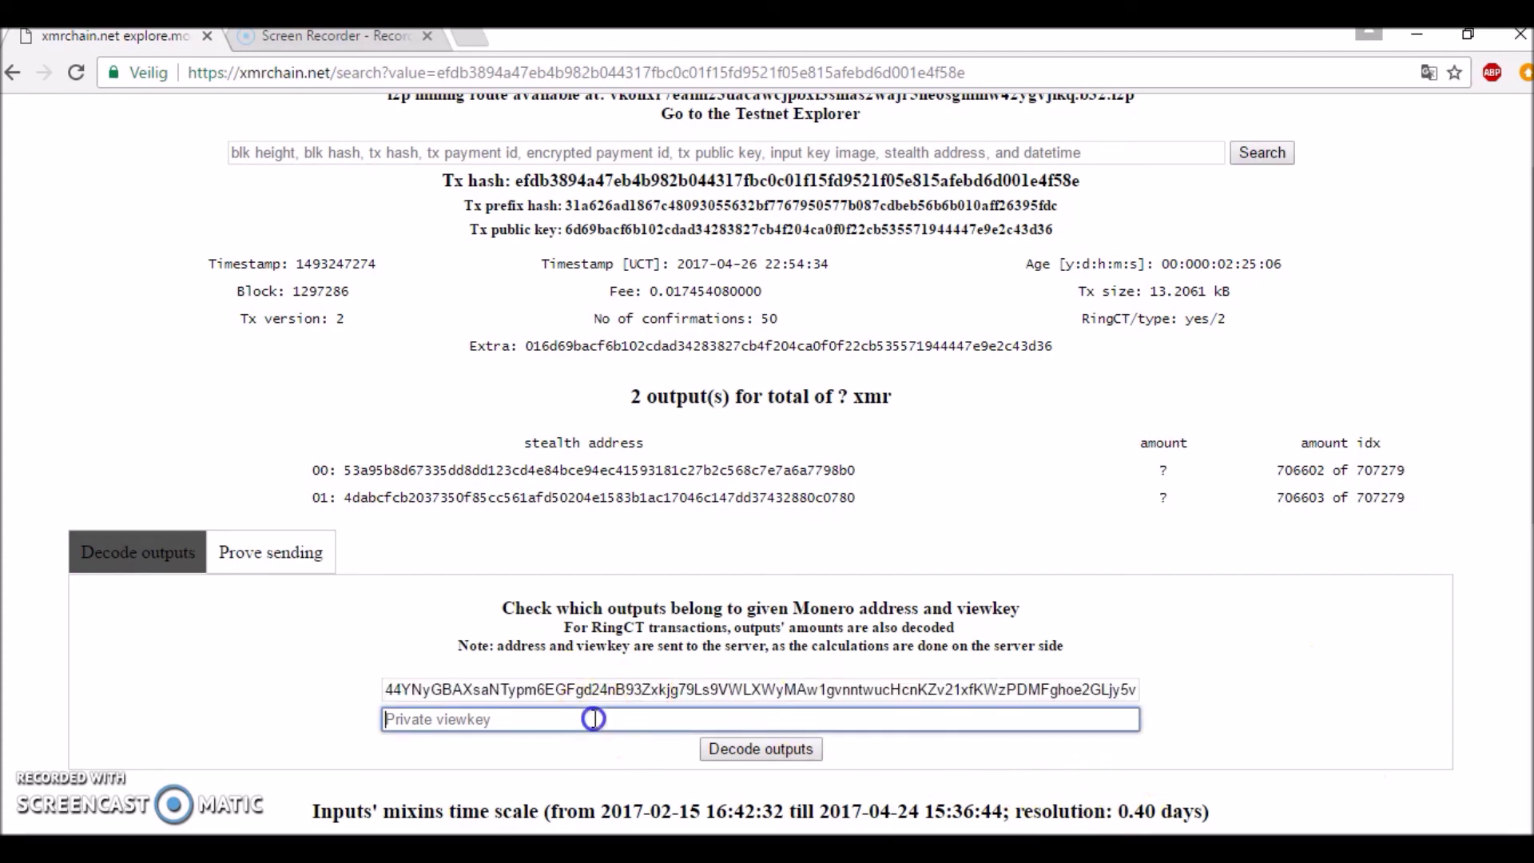
click(727, 757)
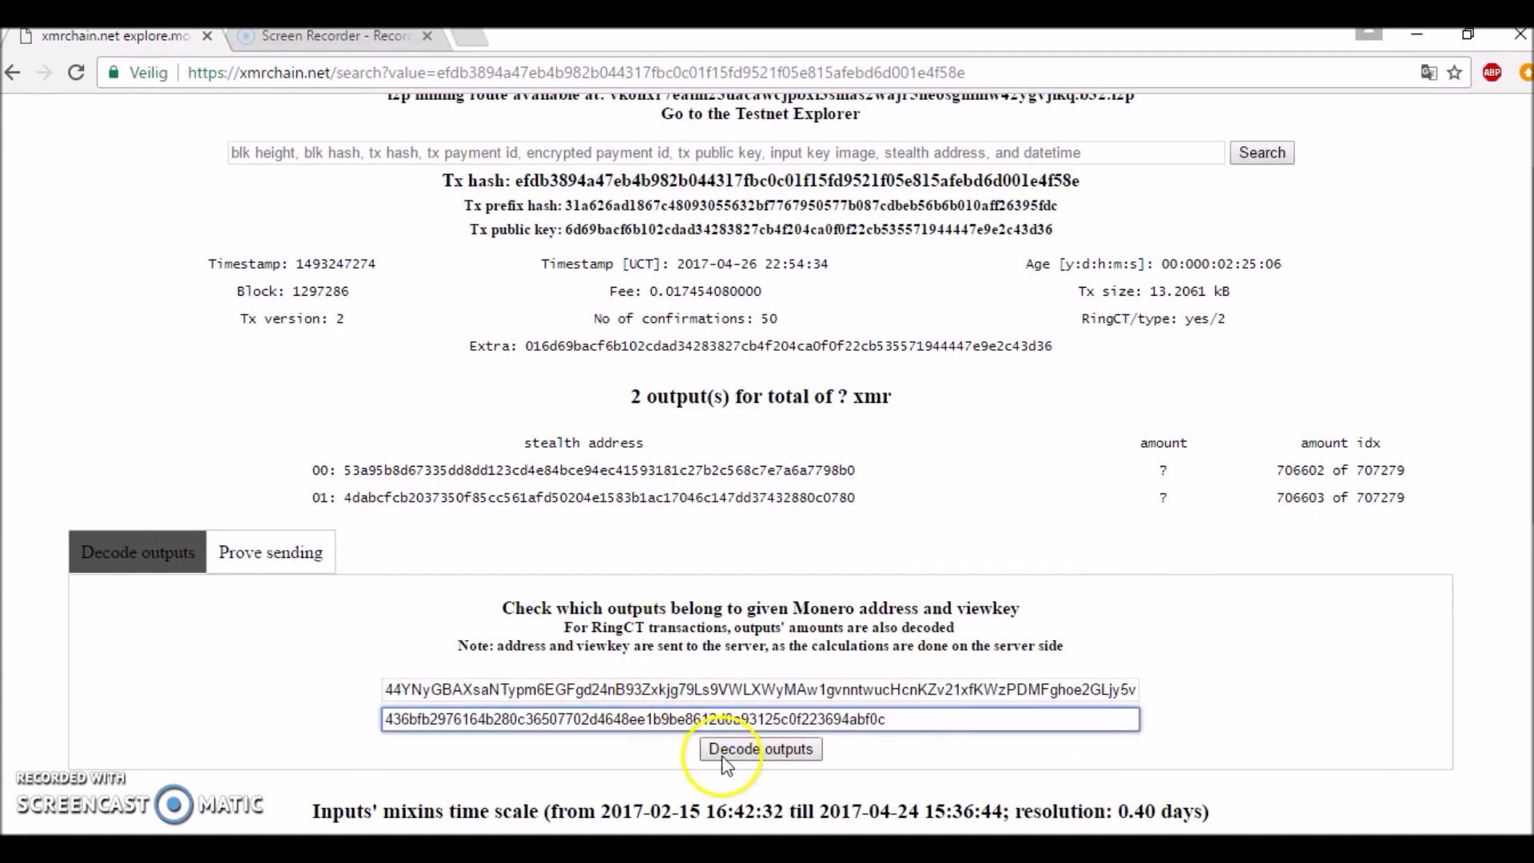
click(729, 757)
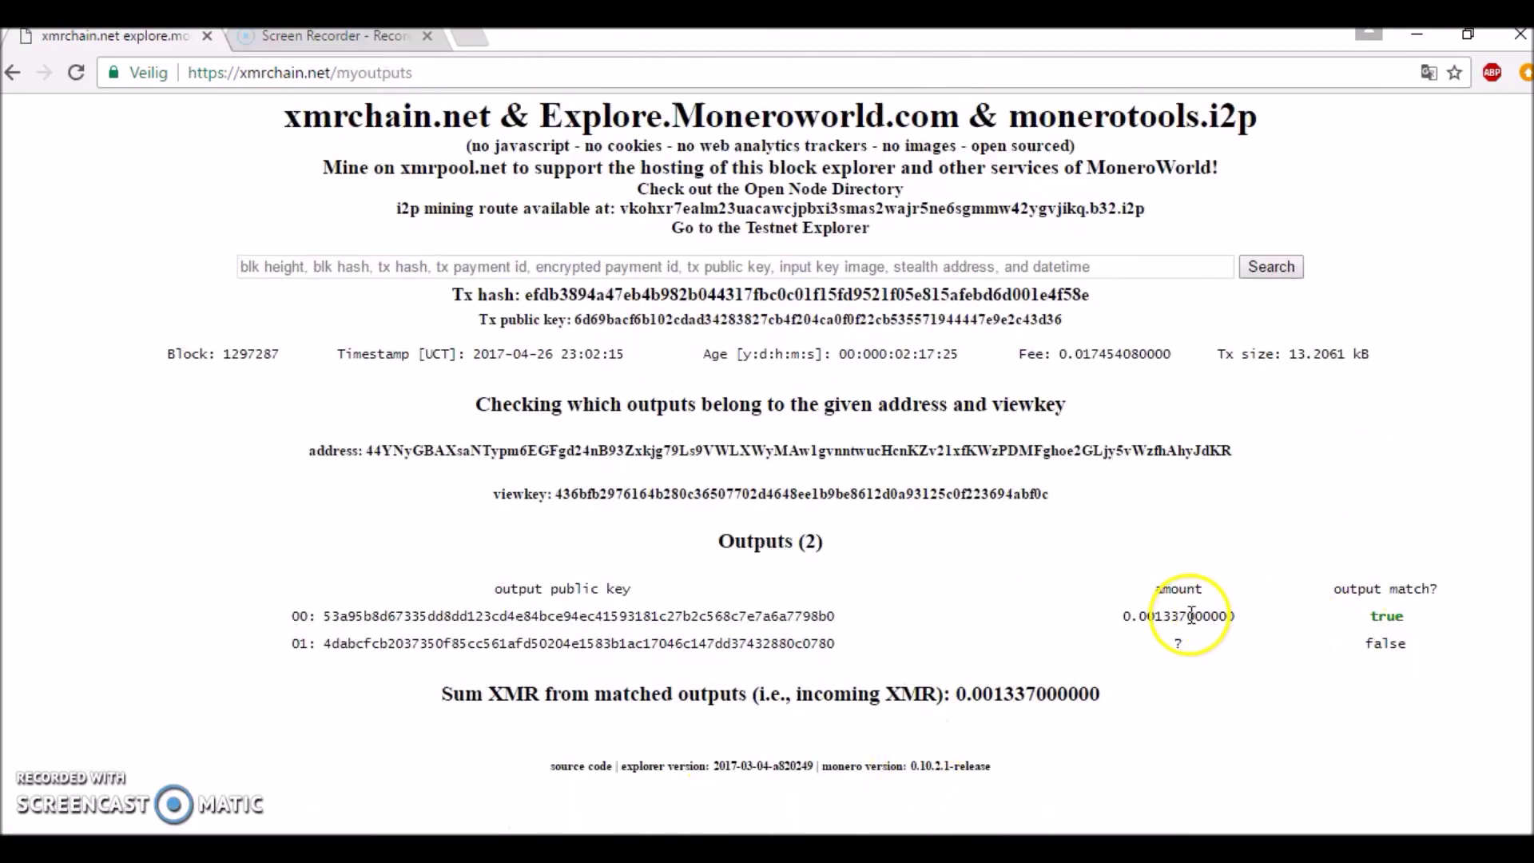
- Highlight output 00's 'true' match and its 0.001337000000 XMR amount
double_click(1380, 616)
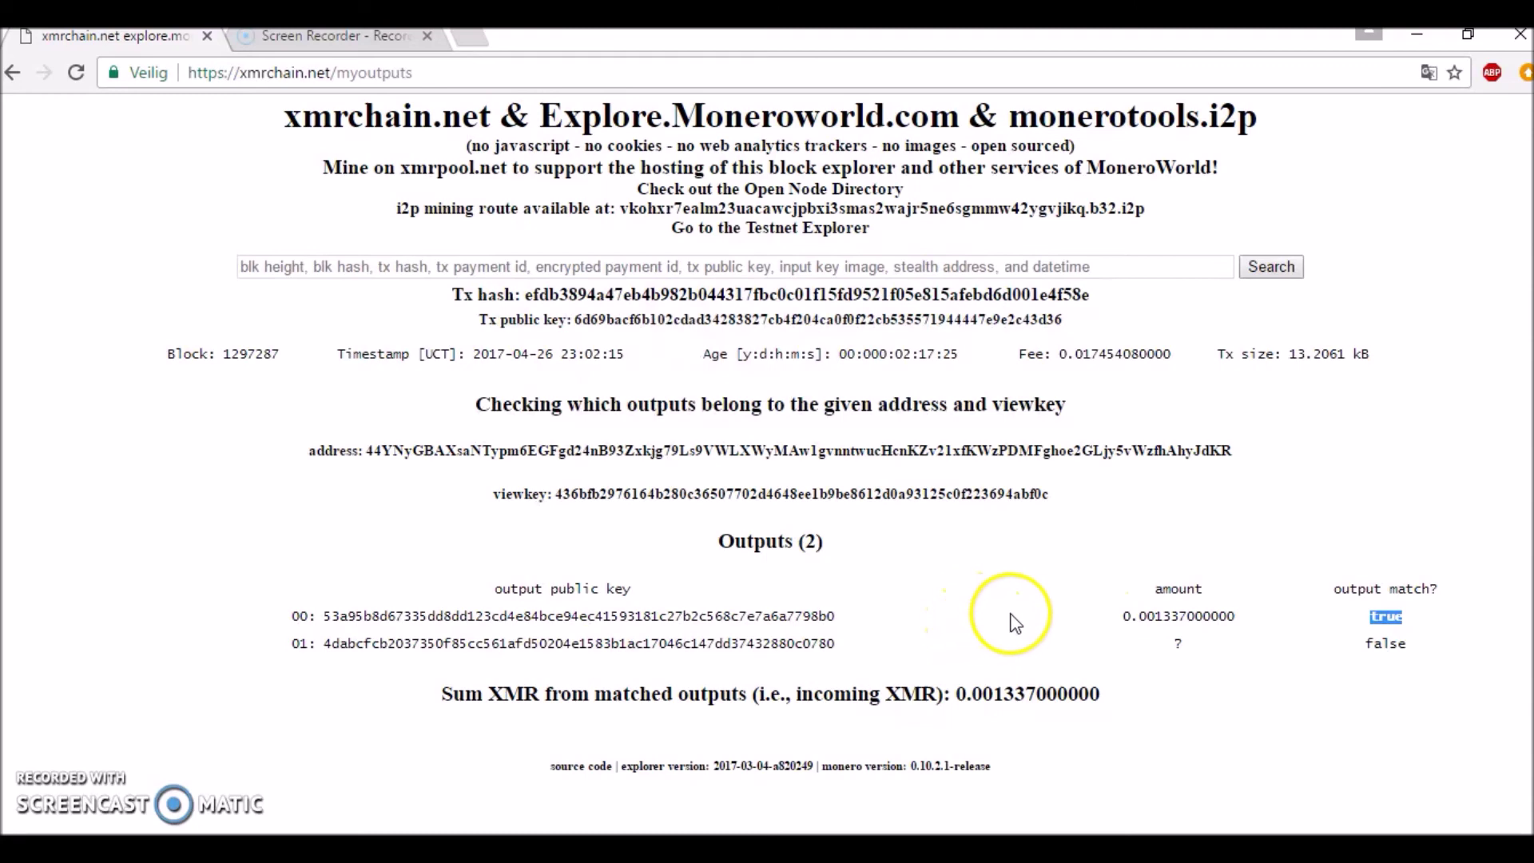
double_click(1160, 617)
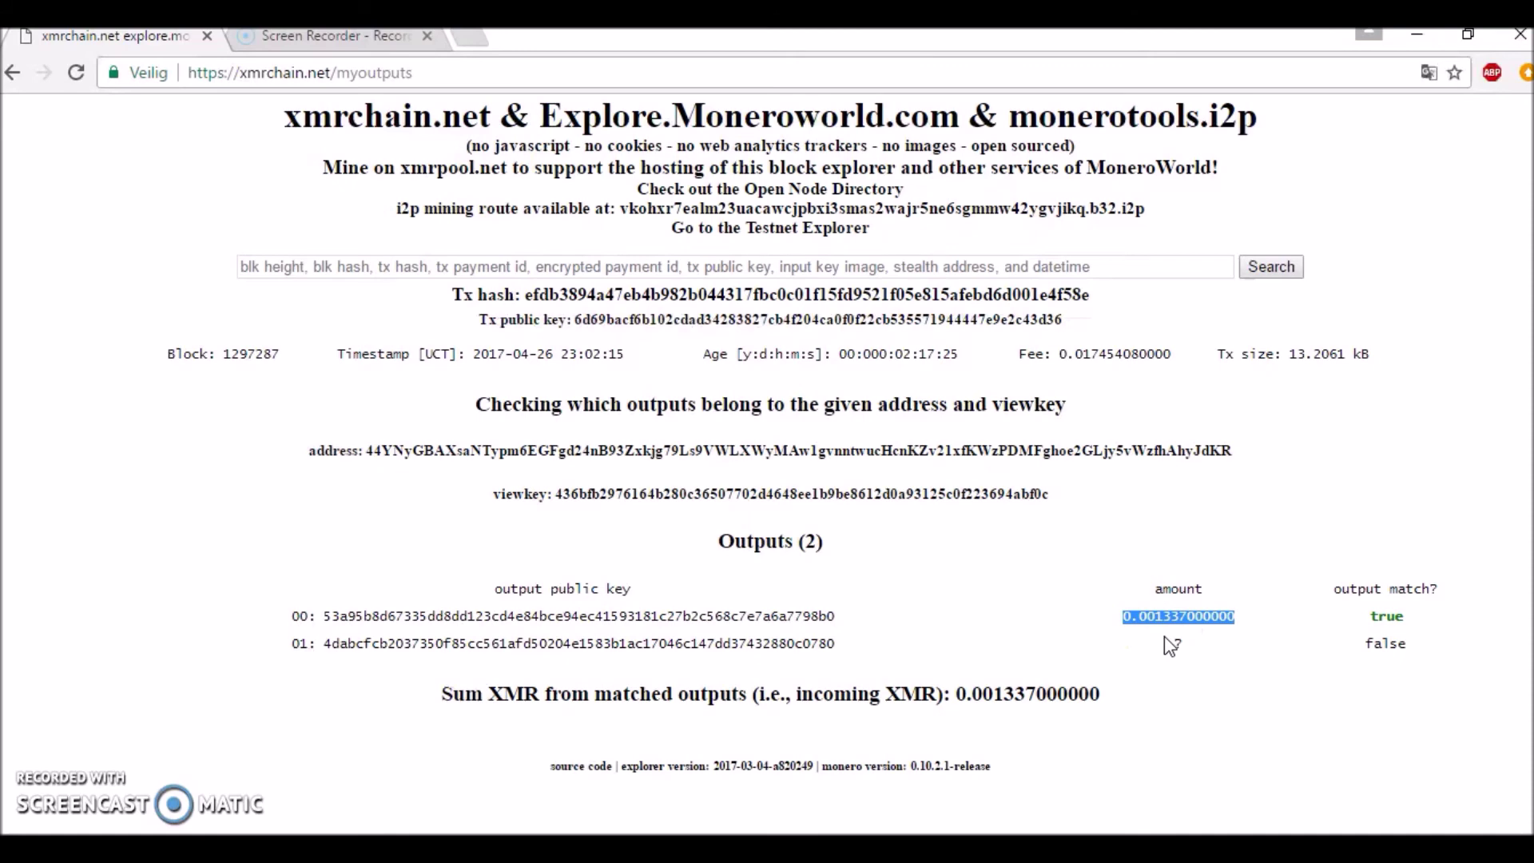
click(1163, 613)
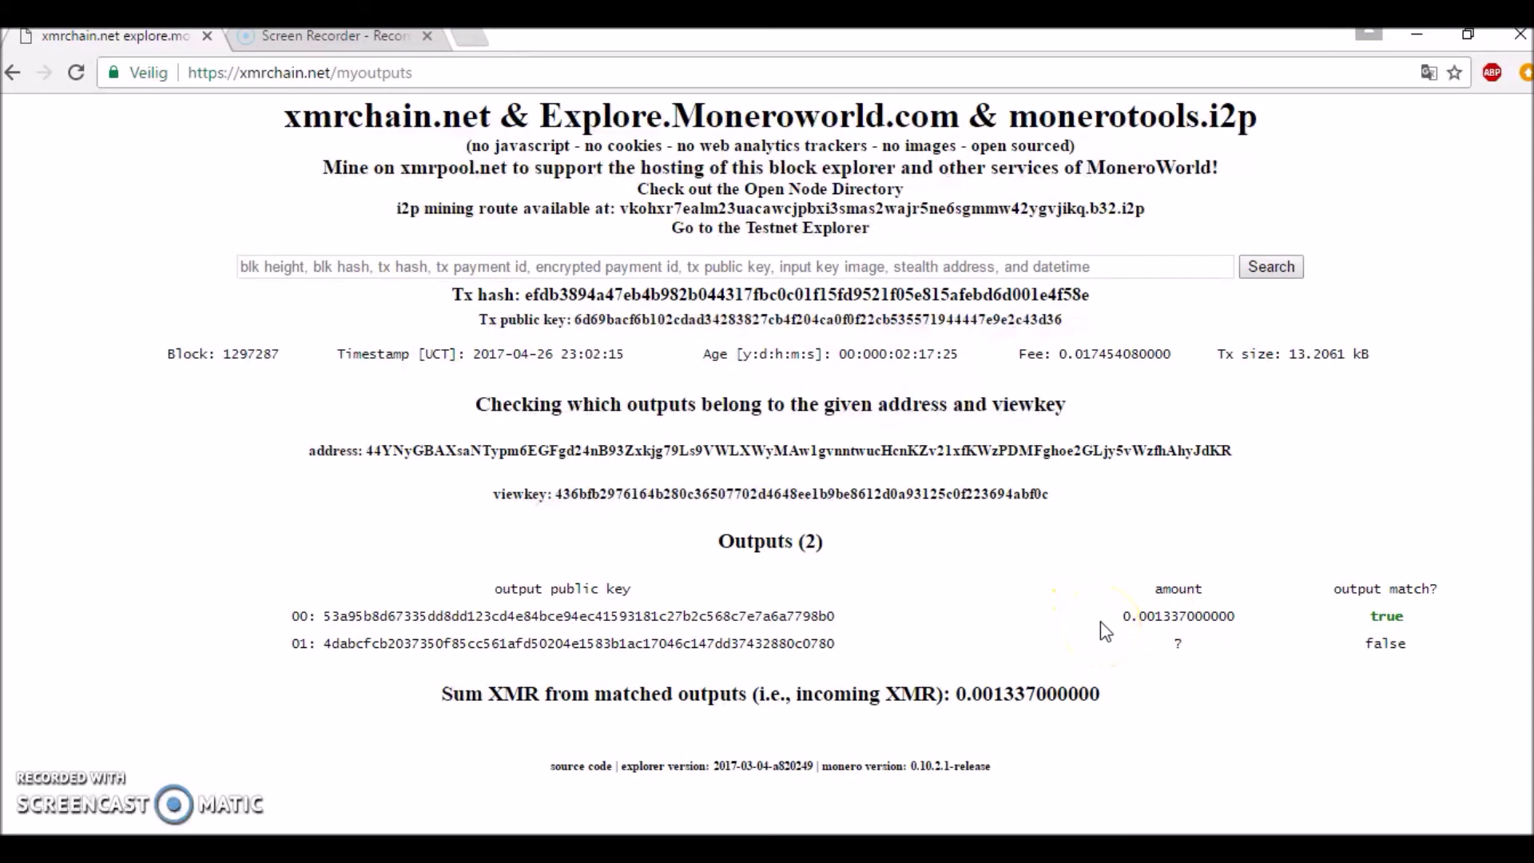
click(1132, 622)
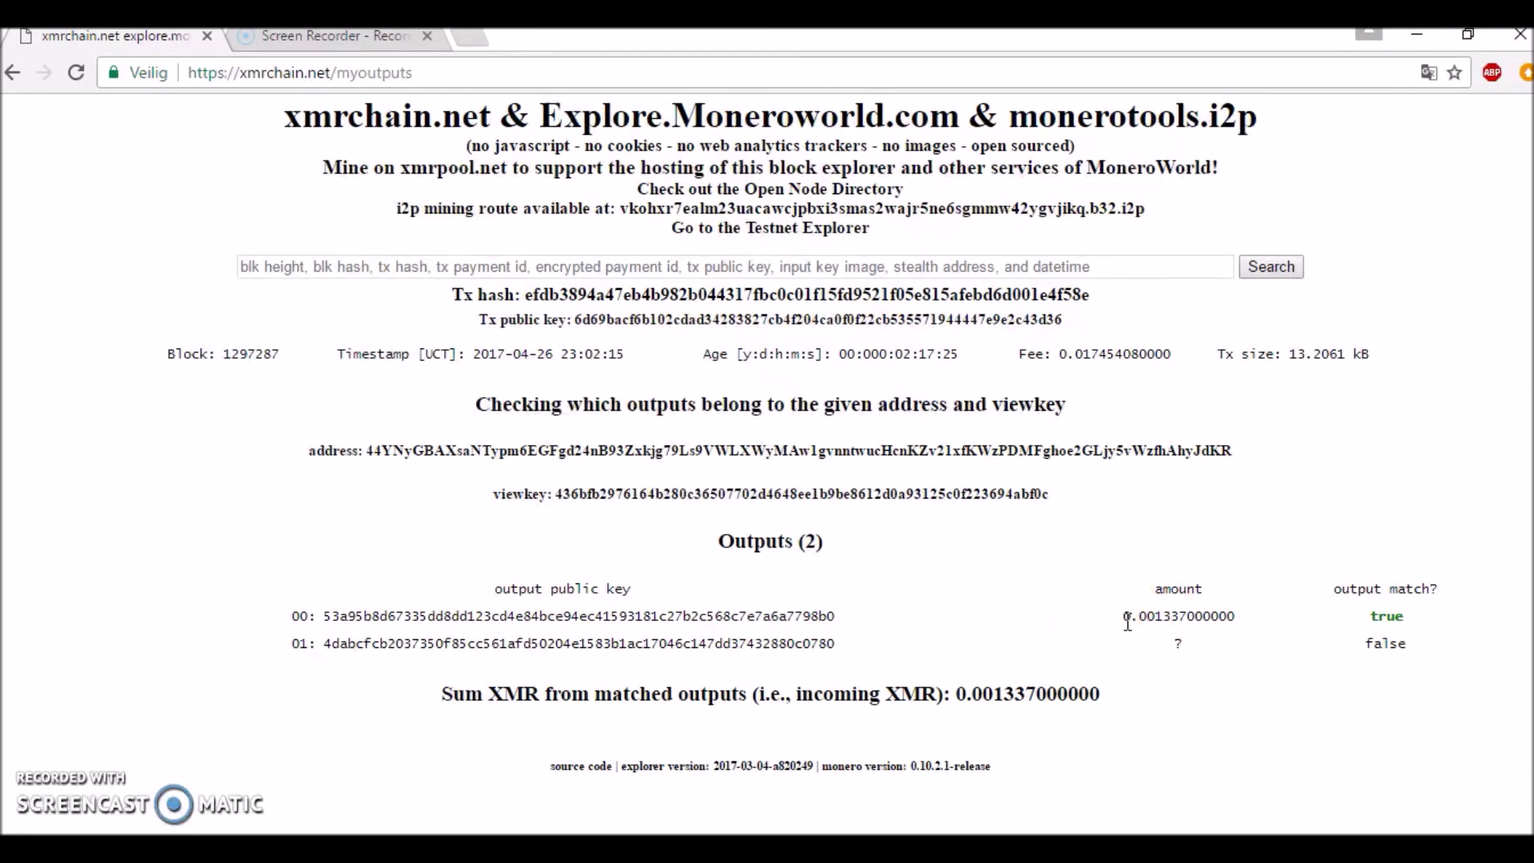